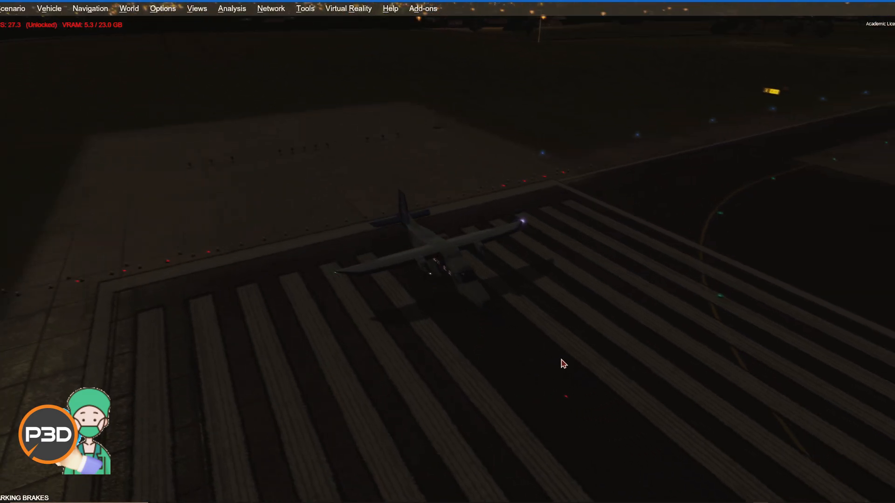
Examine the exterior light switches on the cockpit's overhead panel and the aircraft's lighting from the outside view
{"action": "key", "text": "F9"}
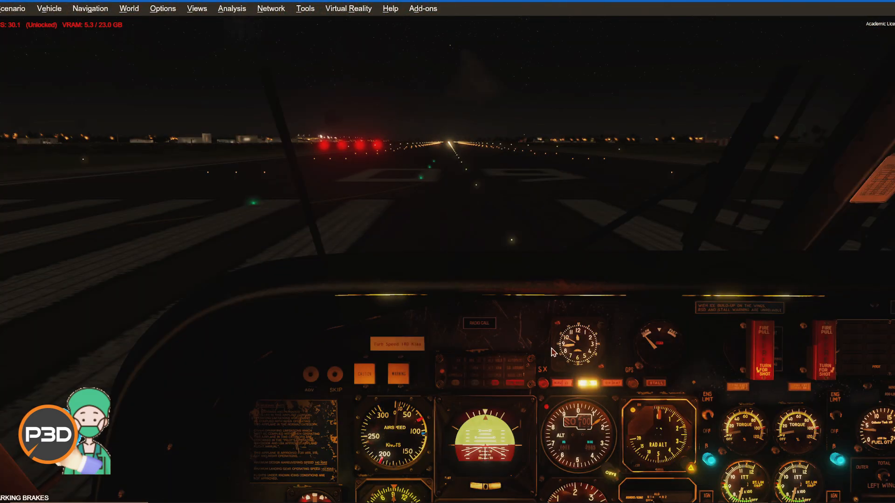
{"action": "middle_click", "coordinate": [603, 291]}
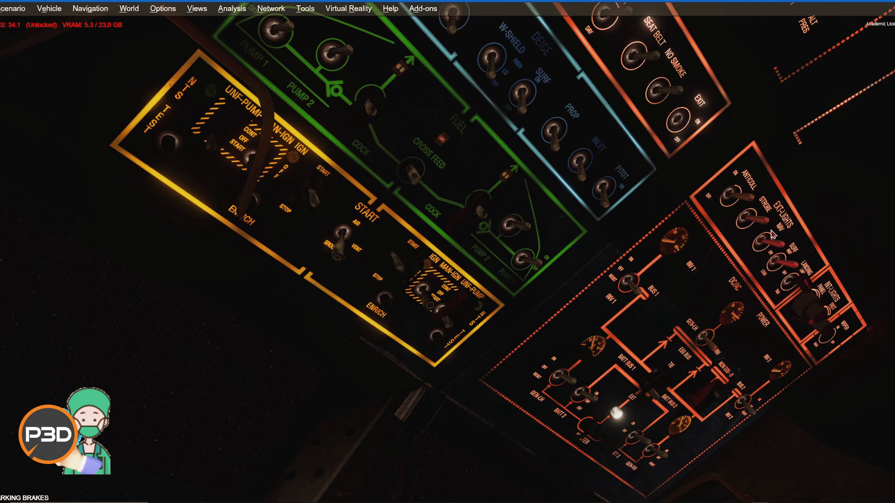
{"action": "middle_click", "coordinate": [740, 192]}
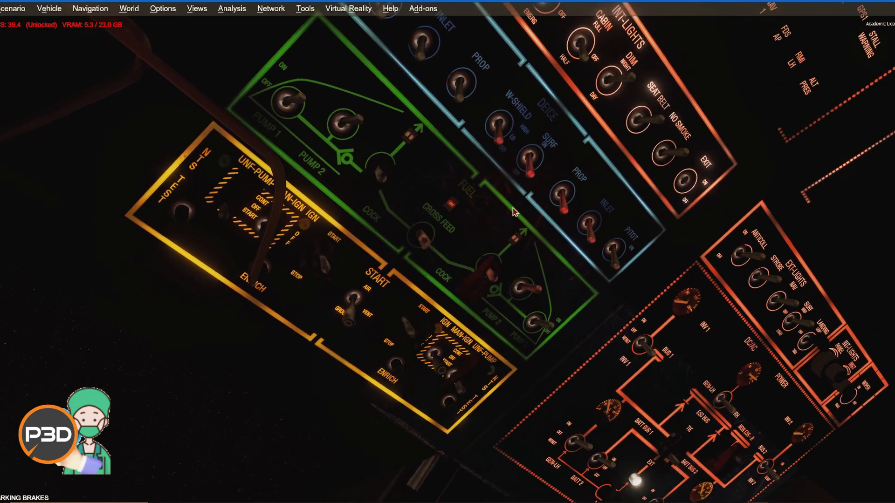
{"action": "middle_click", "coordinate": [488, 188]}
{"action": "middle_click", "coordinate": [502, 174]}
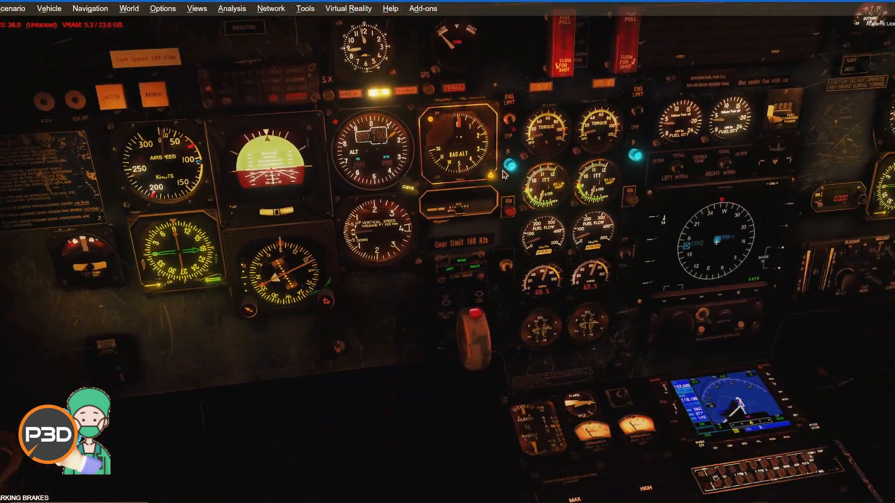
{"action": "middle_click", "coordinate": [491, 256]}
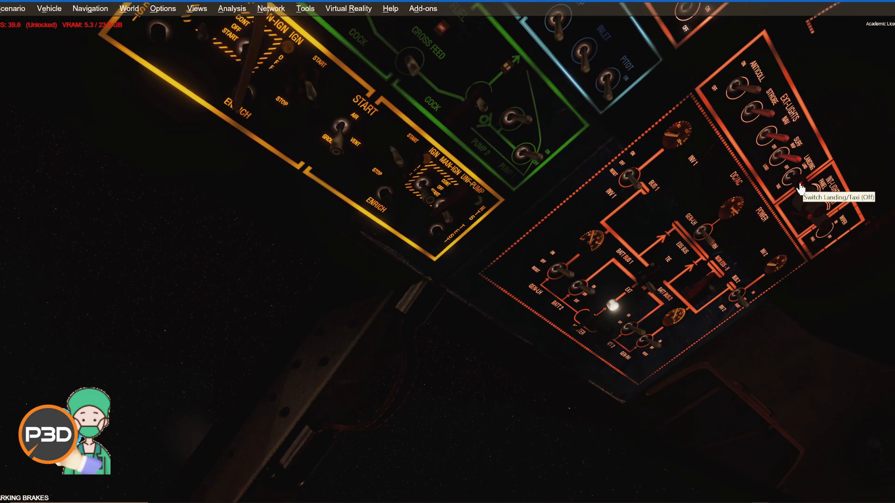
{"action": "key", "text": "s"}
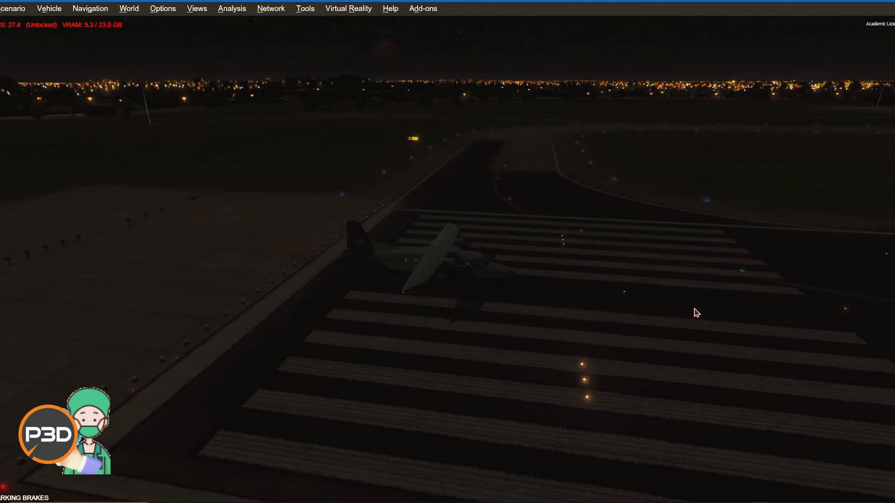
{"action": "key", "text": "shift+s"}
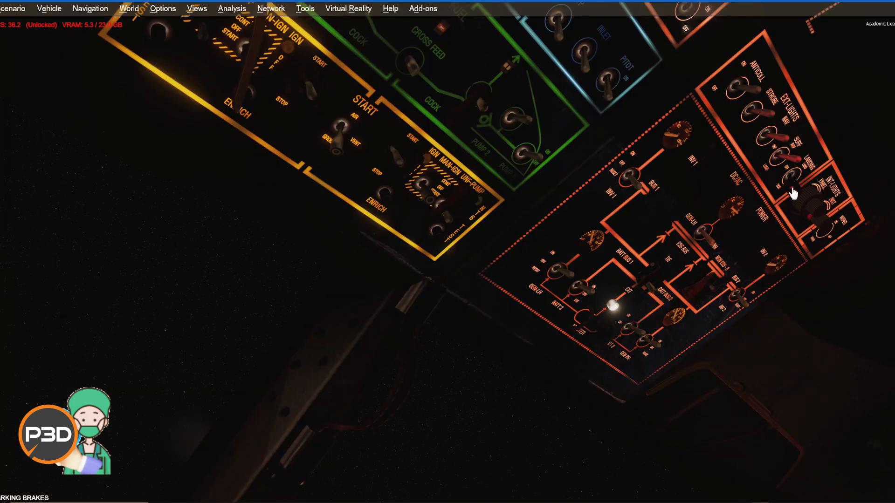
{"action": "key", "text": "s"}
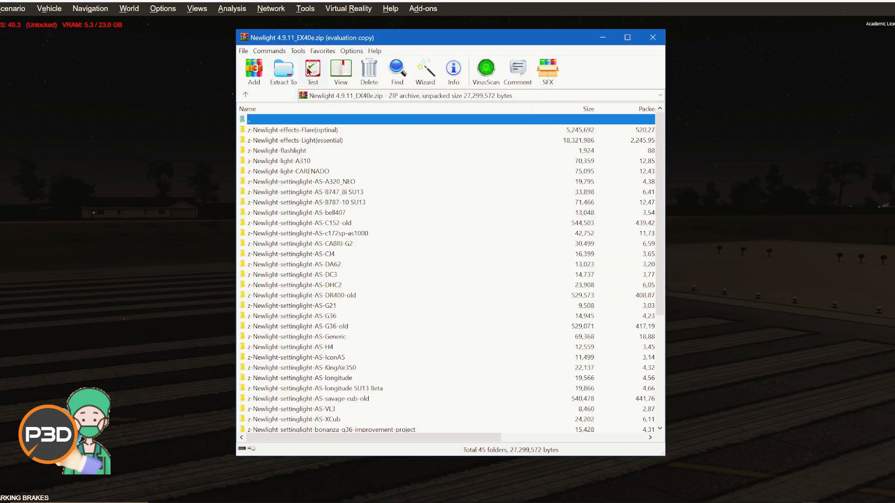
Look through the effects, light and aircraft-specific settinglight folders in the Newlight 4.9.11_EX40e.zip archive
{"action": "scroll", "coordinate": [351, 195], "scroll_direction": "down", "scroll_amount": 5}
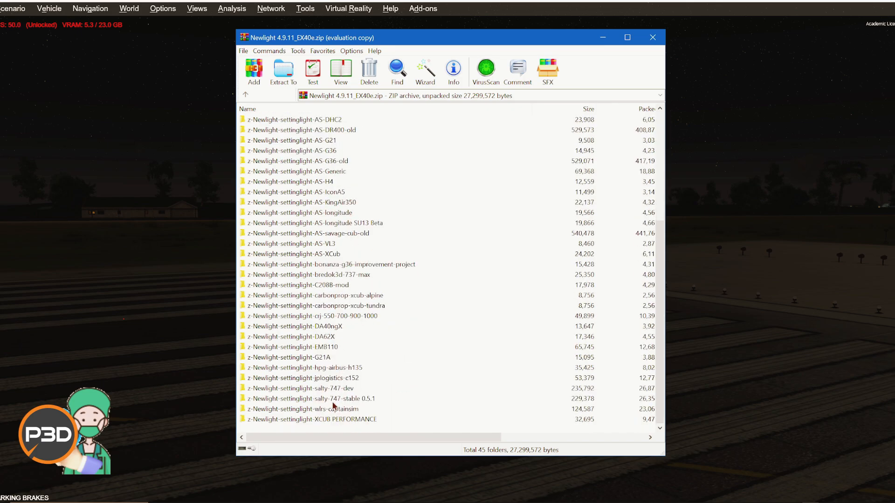
{"action": "scroll", "coordinate": [313, 357], "scroll_direction": "up", "scroll_amount": 5}
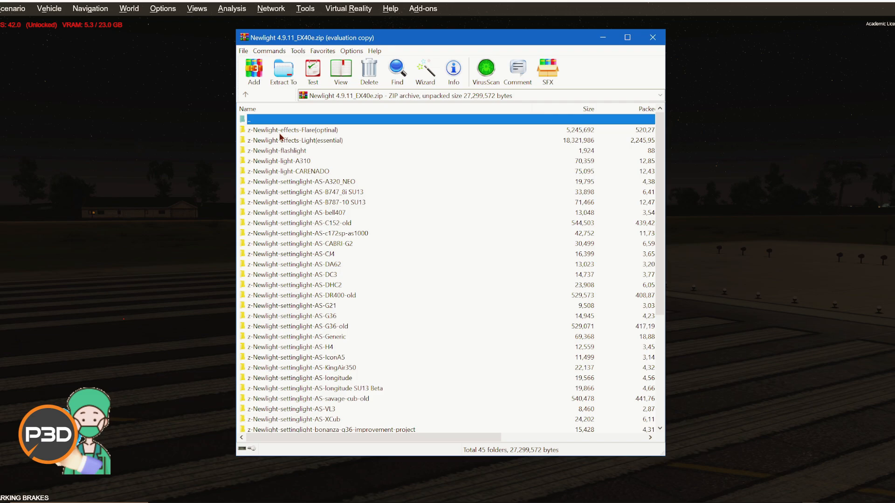
{"action": "left_click", "coordinate": [314, 134]}
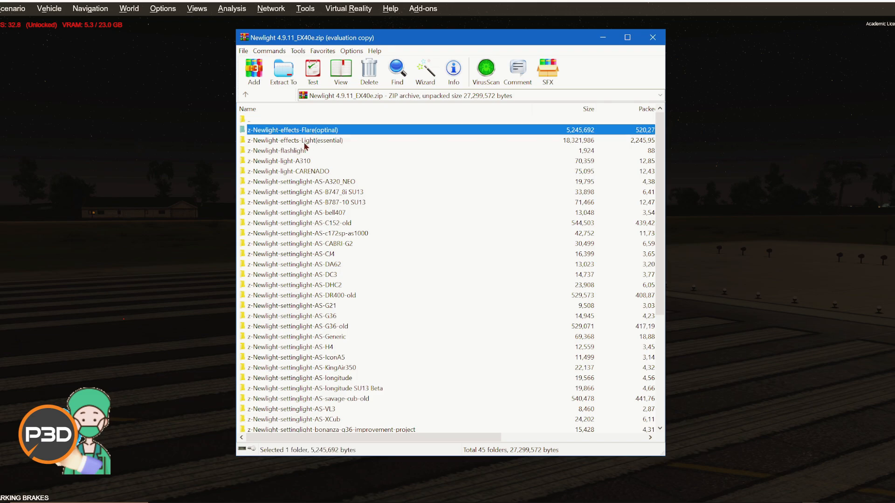
{"action": "left_click", "coordinate": [306, 140]}
{"action": "left_click", "coordinate": [296, 151]}
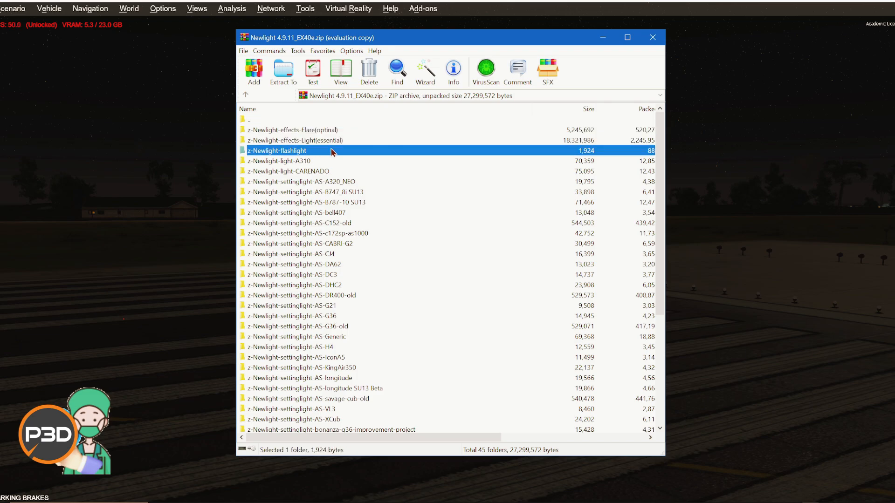
{"action": "left_click", "coordinate": [319, 173]}
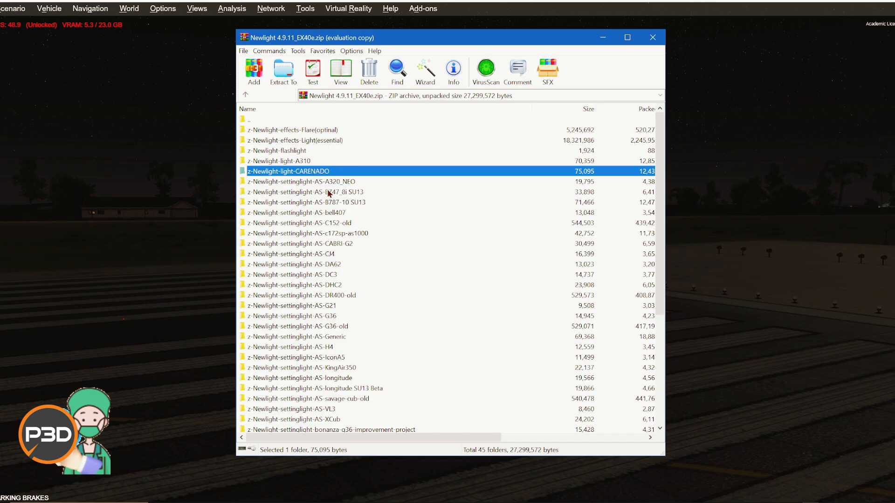
{"action": "scroll", "coordinate": [326, 371], "scroll_direction": "down", "scroll_amount": 4}
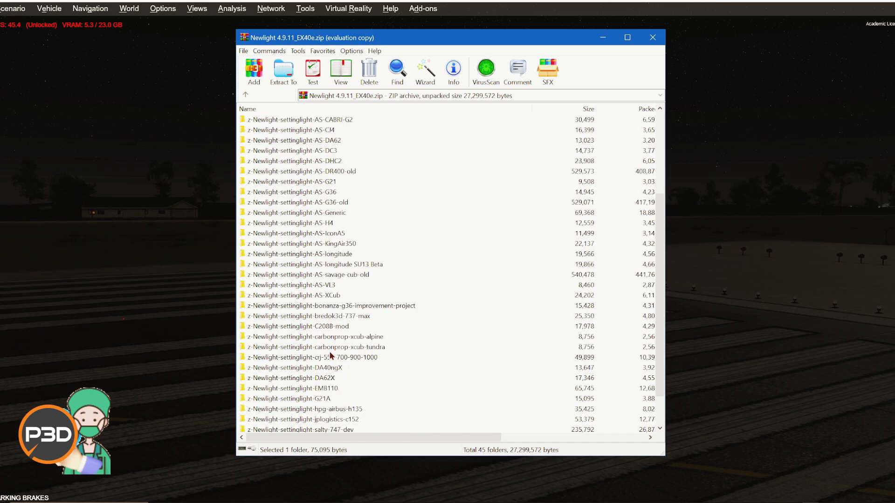
{"action": "left_click", "coordinate": [342, 244]}
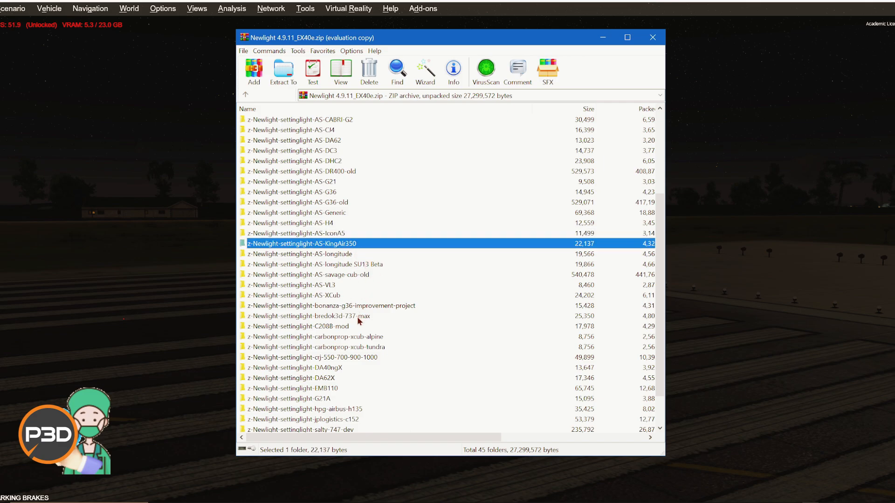
{"action": "scroll", "coordinate": [363, 305], "scroll_direction": "up", "scroll_amount": 4}
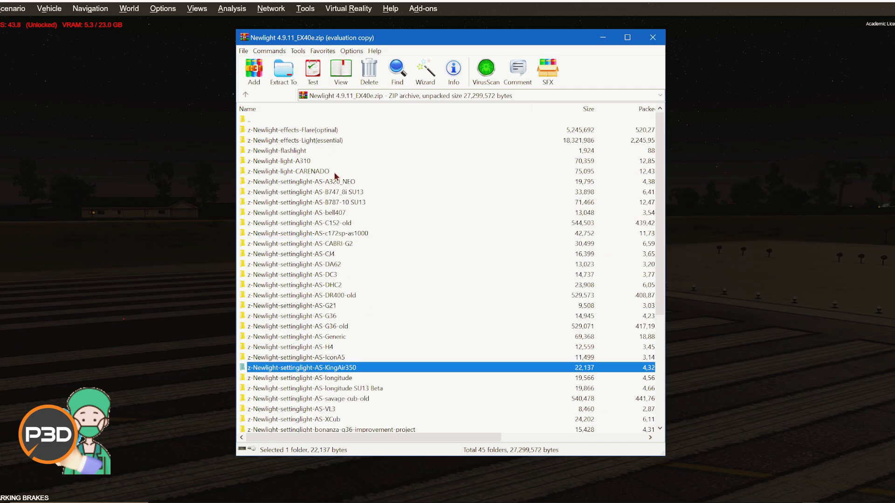
Open the effects folder inside z-Newlight-light-CARENADO in the archive and review its light effect files
{"action": "left_click_drag", "start_coordinate": [413, 33], "coordinate": [610, 50]}
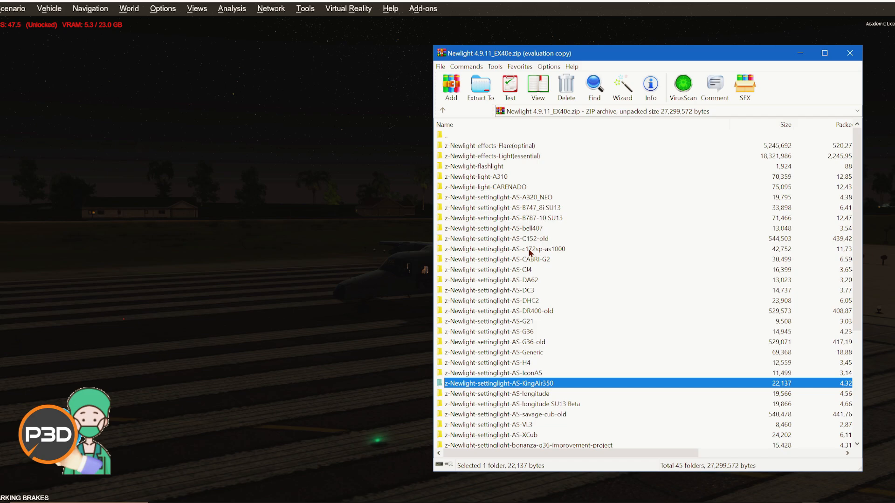
{"action": "double_click", "coordinate": [520, 187]}
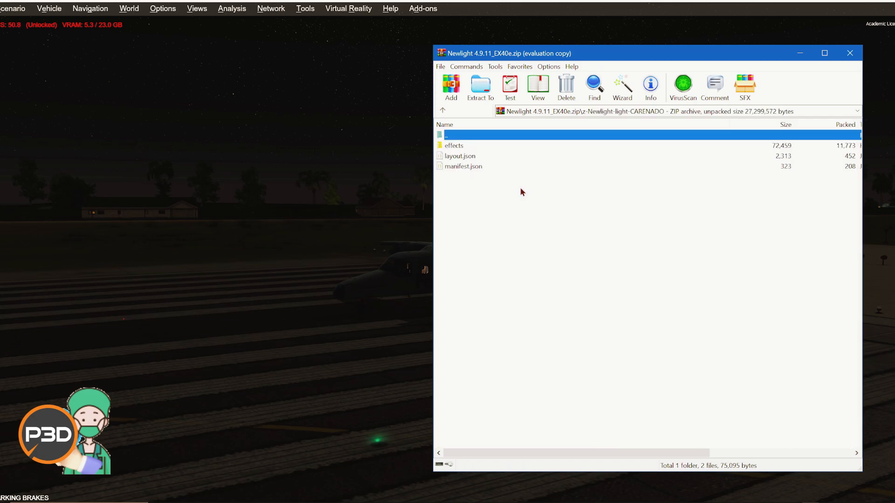
{"action": "double_click", "coordinate": [456, 146]}
{"action": "left_click_drag", "start_coordinate": [489, 368], "coordinate": [509, 147]}
{"action": "left_click", "coordinate": [526, 357]}
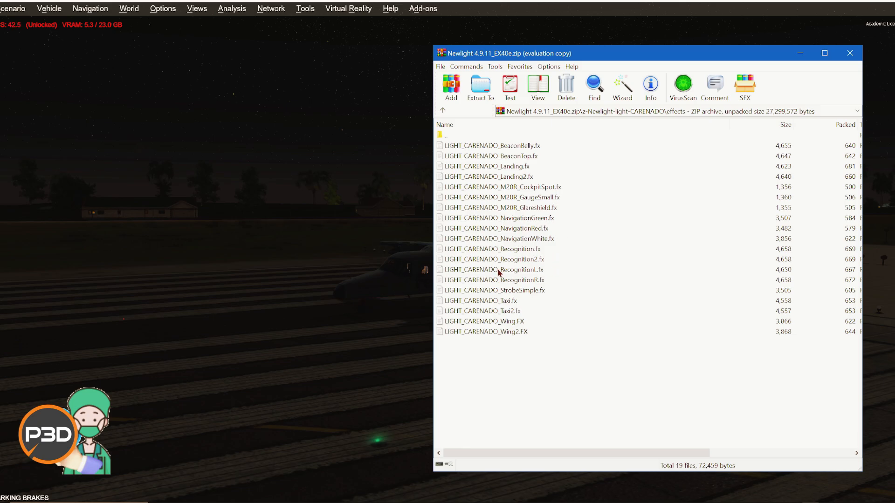
{"action": "left_click", "coordinate": [485, 223]}
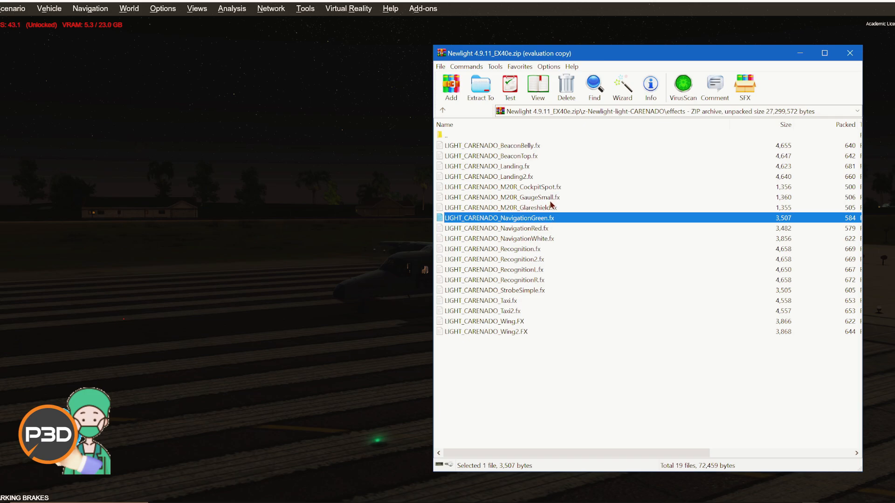
{"action": "left_click", "coordinate": [505, 385]}
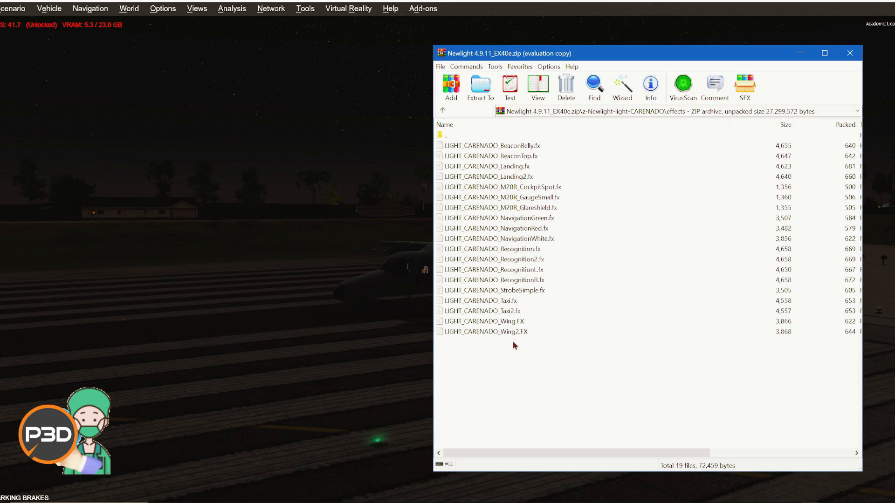
Transfer all LIGHT_CARENADO effect files from the archive into the Prepar3D v5 Effects folder, granting administrator permission
{"action": "left_click_drag", "start_coordinate": [513, 345], "coordinate": [480, 141]}
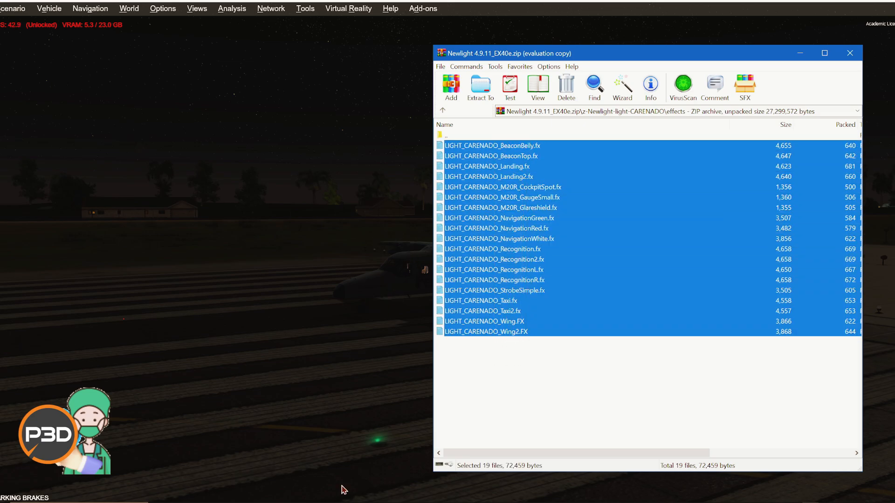
{"action": "key", "text": "alt+Tab"}
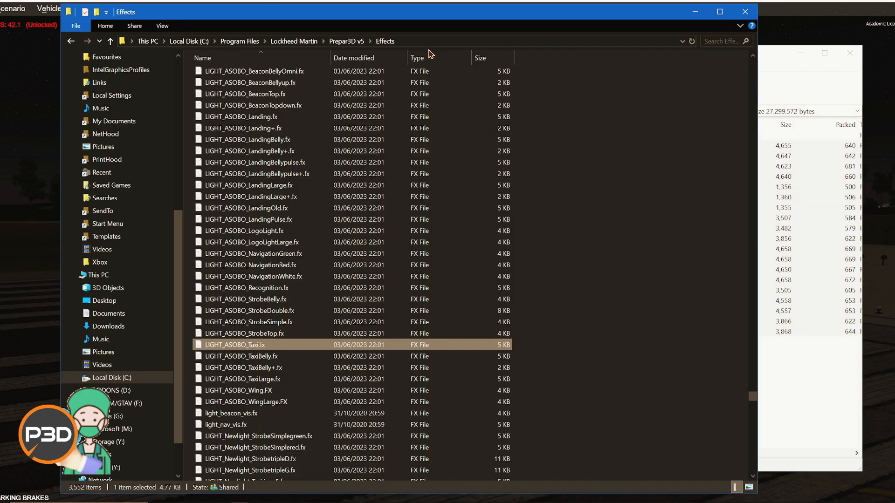
{"action": "left_click_drag", "start_coordinate": [438, 21], "coordinate": [324, 25]}
{"action": "left_click", "coordinate": [692, 60]}
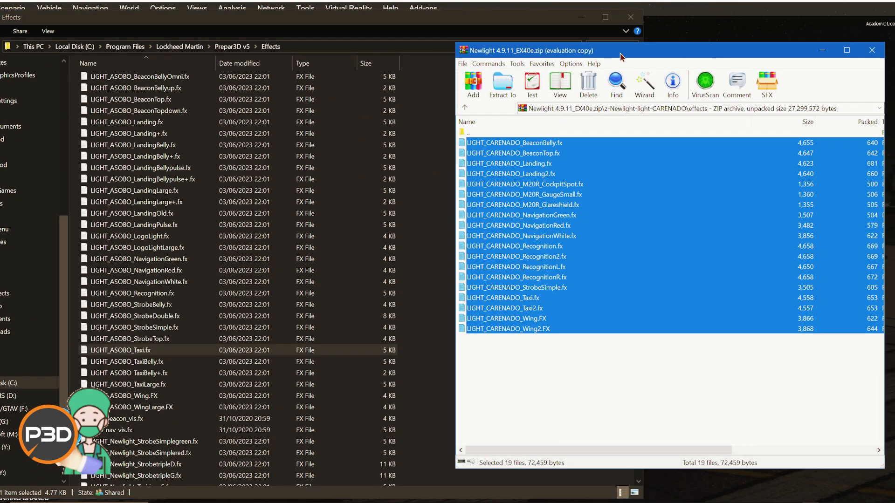
{"action": "left_click_drag", "start_coordinate": [580, 57], "coordinate": [701, 107]}
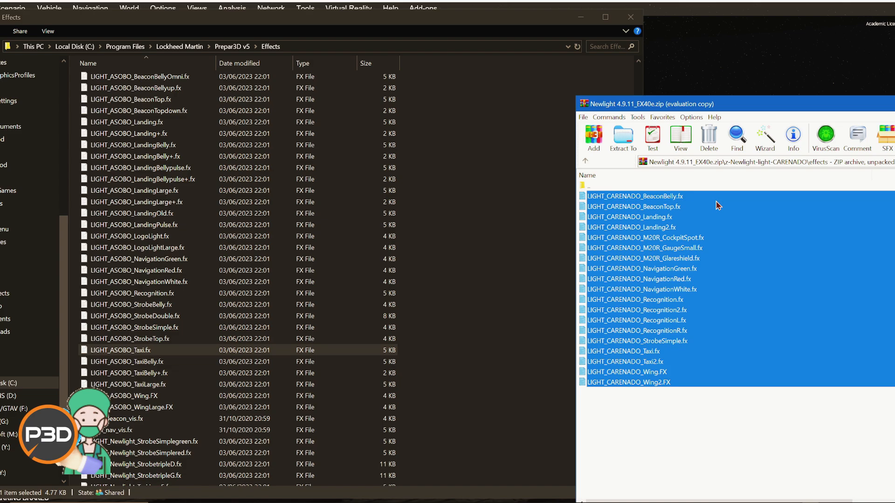
{"action": "left_click_drag", "start_coordinate": [517, 187], "coordinate": [516, 186]}
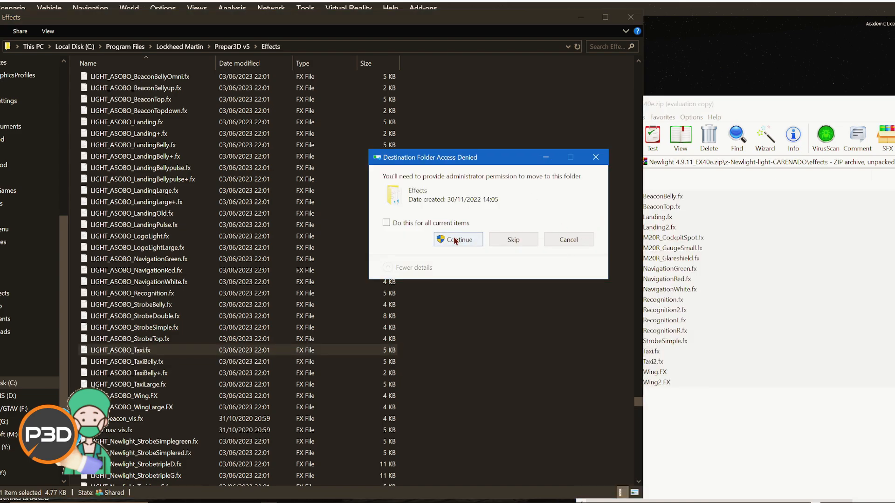
{"action": "left_click", "coordinate": [454, 240]}
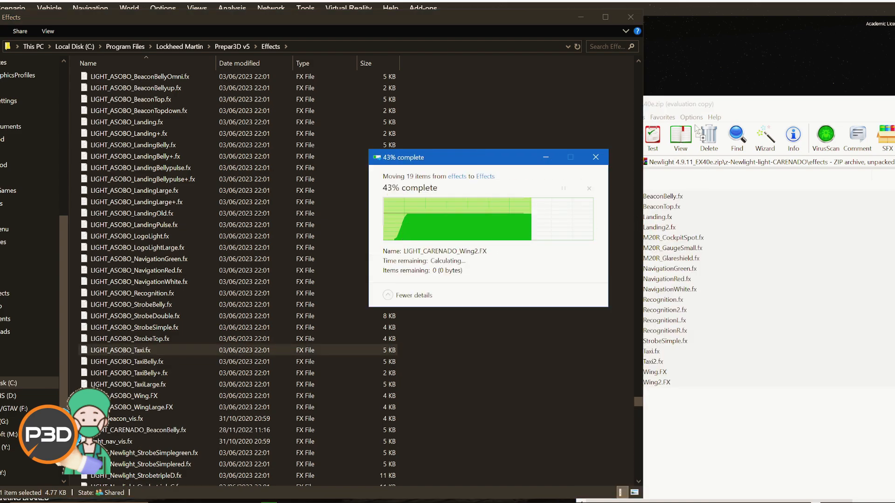
Return to the archive's top level and inspect the effects texture folder inside z-Newlight-effects-Flare(optinal)
{"action": "left_click", "coordinate": [708, 104]}
{"action": "left_click_drag", "start_coordinate": [726, 103], "coordinate": [508, 58]}
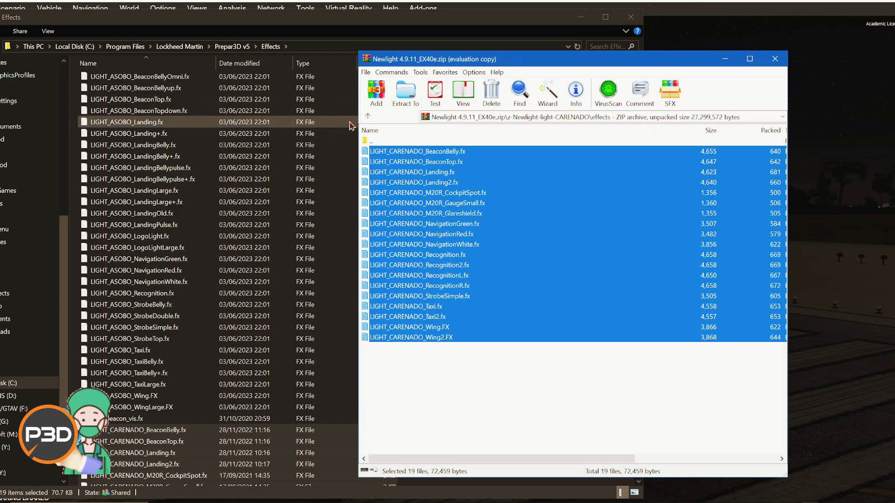
{"action": "left_click", "coordinate": [368, 116]}
{"action": "left_click", "coordinate": [372, 117]}
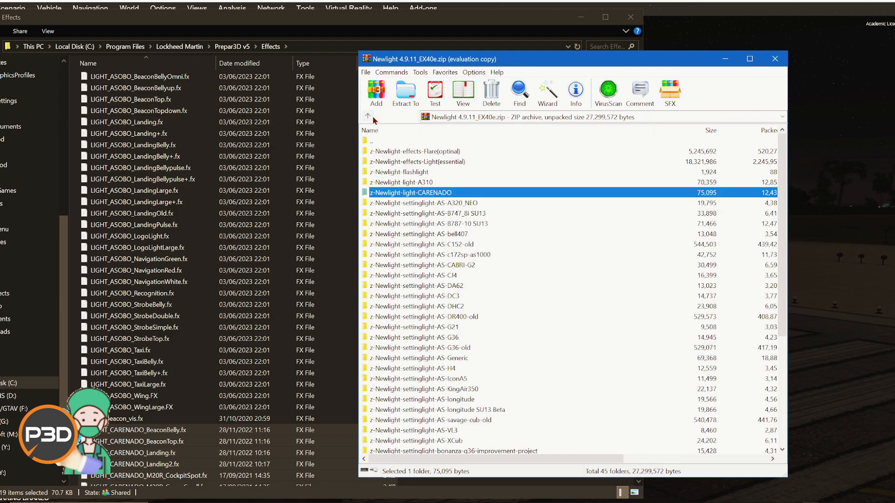
{"action": "left_click", "coordinate": [408, 153]}
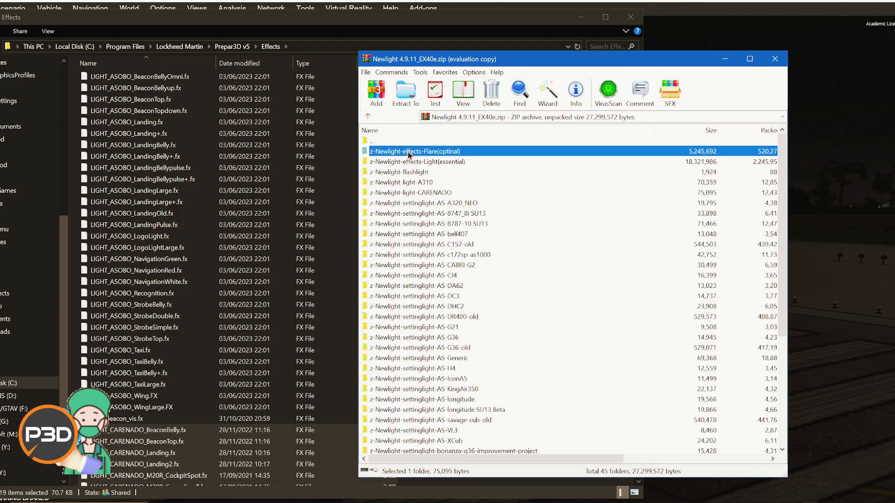
{"action": "key", "text": "shift+Down"}
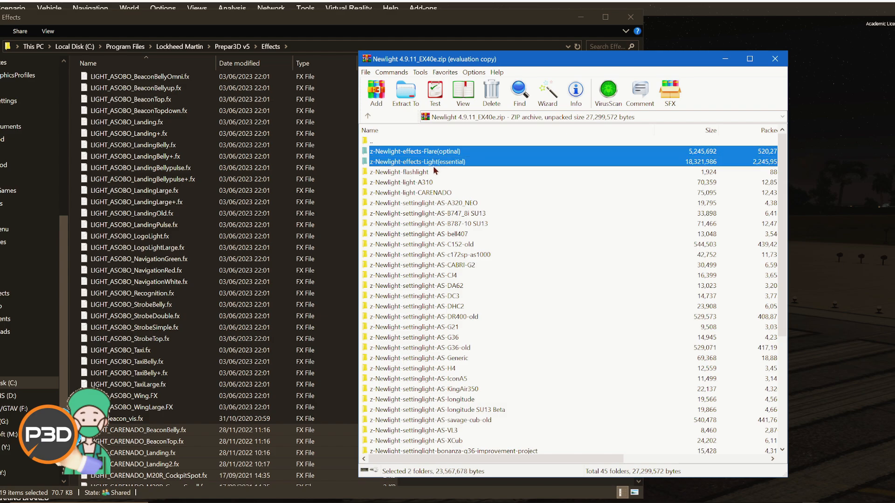
{"action": "double_click", "coordinate": [434, 155]}
{"action": "double_click", "coordinate": [428, 152]}
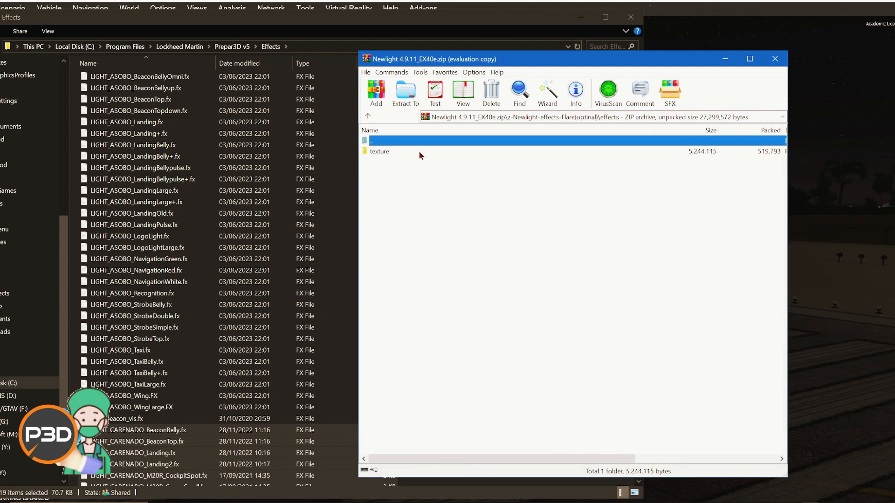
{"action": "double_click", "coordinate": [418, 150]}
Open the effects folder inside z-Newlight-effects-Light(essential) and compare its light effect files with those in the Prepar3D v5 Effects folder
{"action": "left_click", "coordinate": [368, 116]}
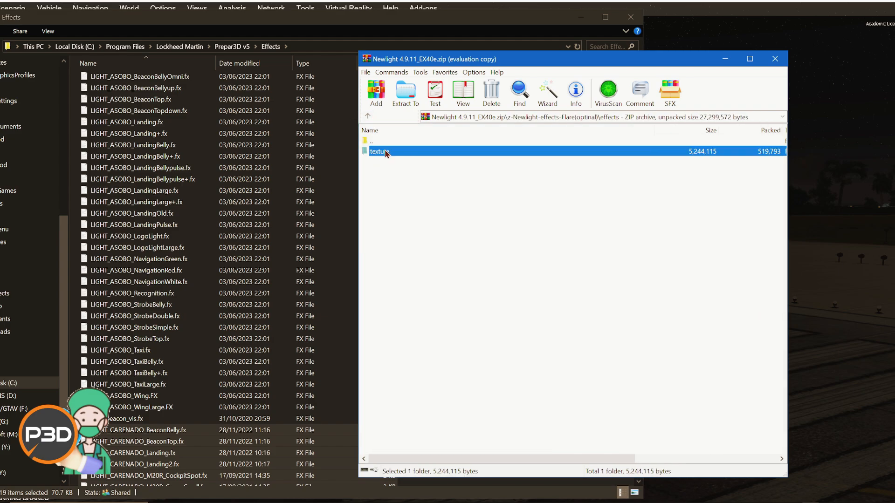
{"action": "left_click", "coordinate": [370, 117]}
{"action": "left_click", "coordinate": [371, 116]}
{"action": "left_click", "coordinate": [418, 163]}
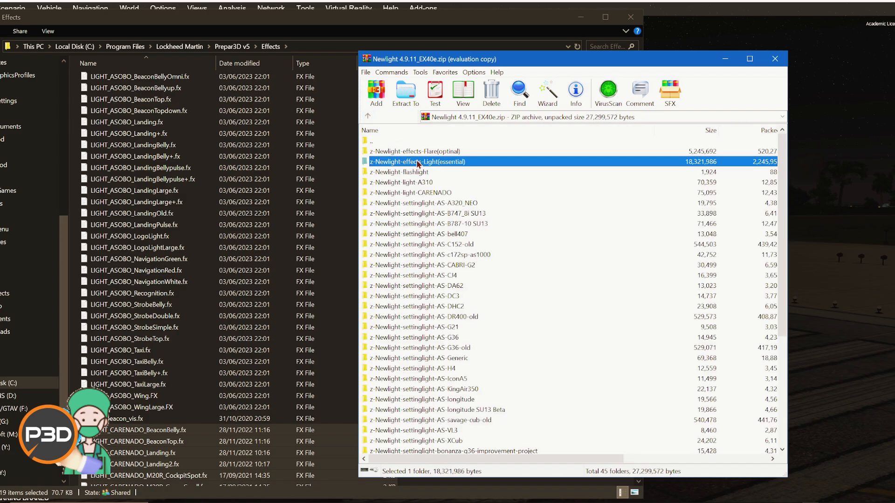
{"action": "double_click", "coordinate": [418, 162]}
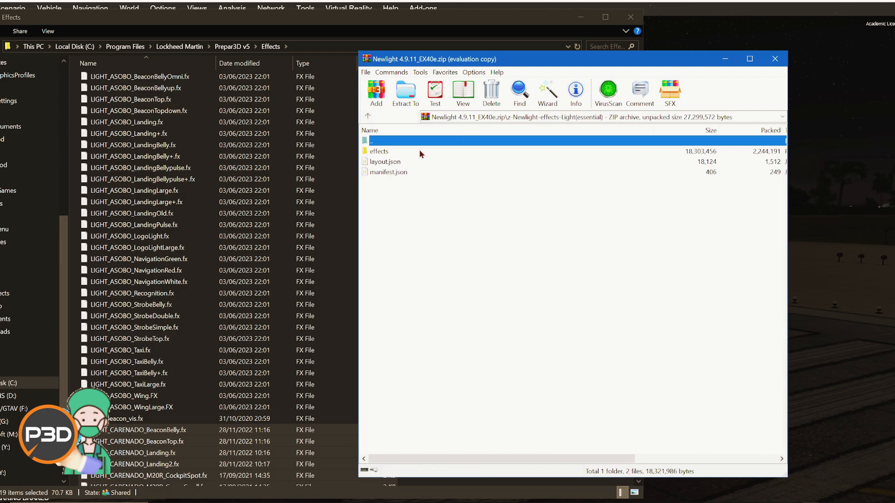
{"action": "double_click", "coordinate": [418, 151]}
{"action": "left_click", "coordinate": [410, 162]}
{"action": "scroll", "coordinate": [494, 308], "scroll_direction": "down", "scroll_amount": 18}
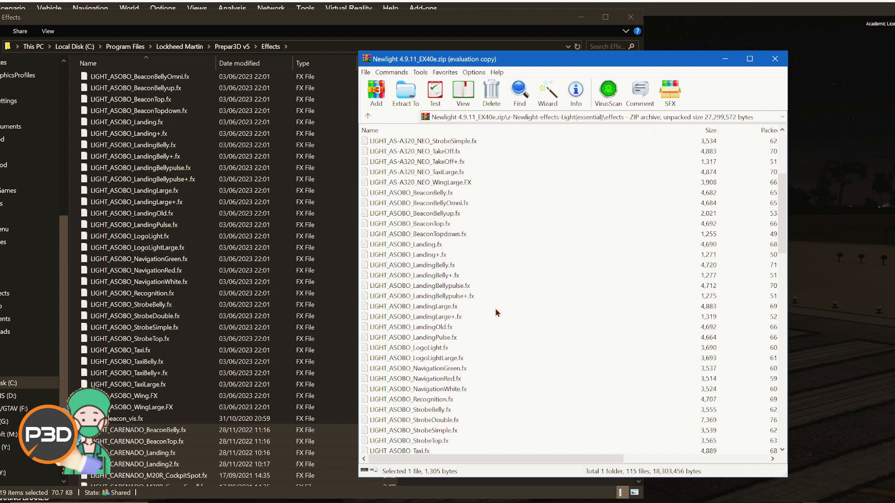
{"action": "scroll", "coordinate": [481, 379], "scroll_direction": "down", "scroll_amount": 5}
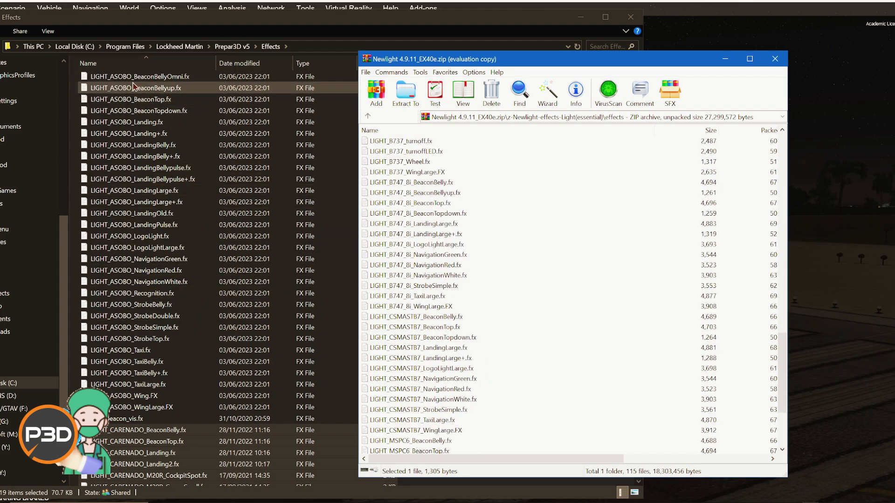
{"action": "scroll", "coordinate": [150, 289], "scroll_direction": "down", "scroll_amount": 5}
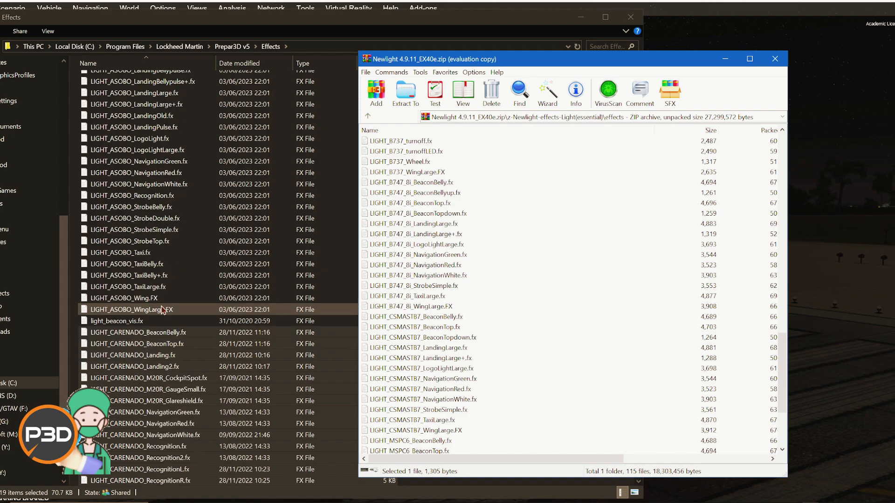
{"action": "scroll", "coordinate": [150, 289], "scroll_direction": "up", "scroll_amount": 5}
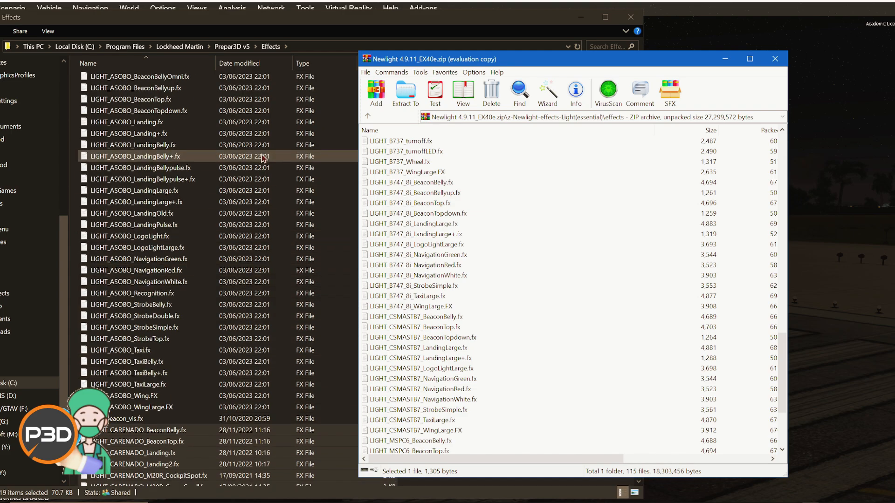
Return to the archive's top level and open the effects\texture folder inside z-Newlight-effects-Flare(optinal)
{"action": "left_click", "coordinate": [368, 116]}
{"action": "left_click", "coordinate": [368, 117]}
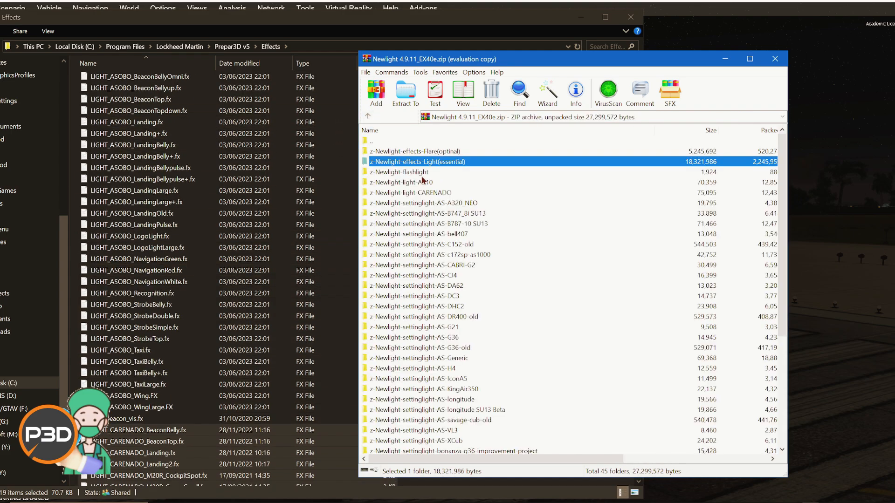
{"action": "double_click", "coordinate": [423, 152]}
{"action": "double_click", "coordinate": [388, 153]}
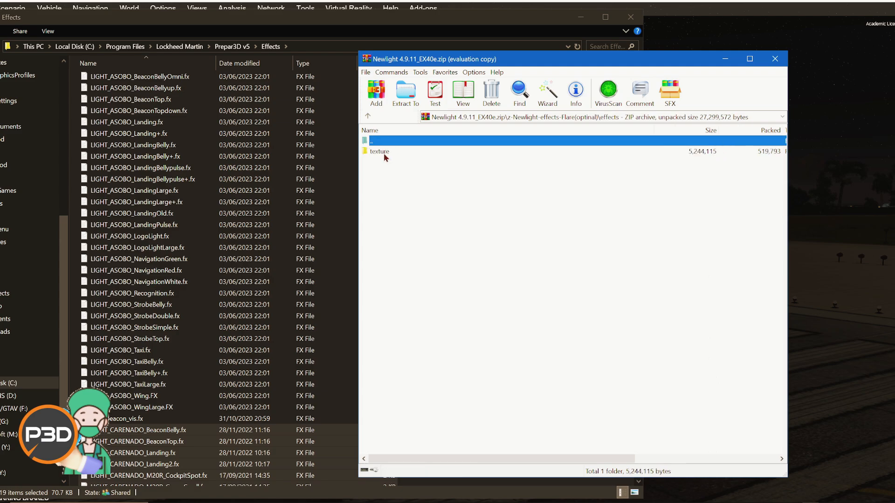
{"action": "double_click", "coordinate": [385, 154]}
Open the texture folder inside the Prepar3D v5 Effects folder
{"action": "left_click", "coordinate": [395, 22]}
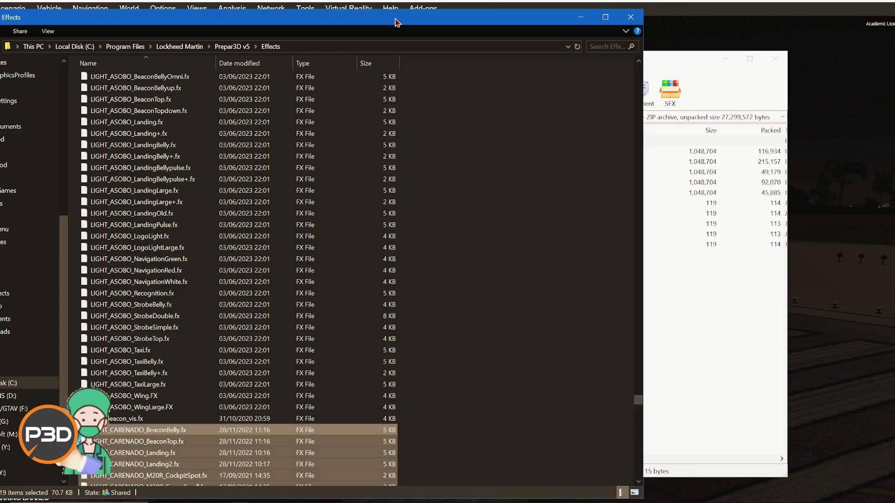
{"action": "scroll", "coordinate": [636, 400], "scroll_direction": "up", "scroll_amount": 20}
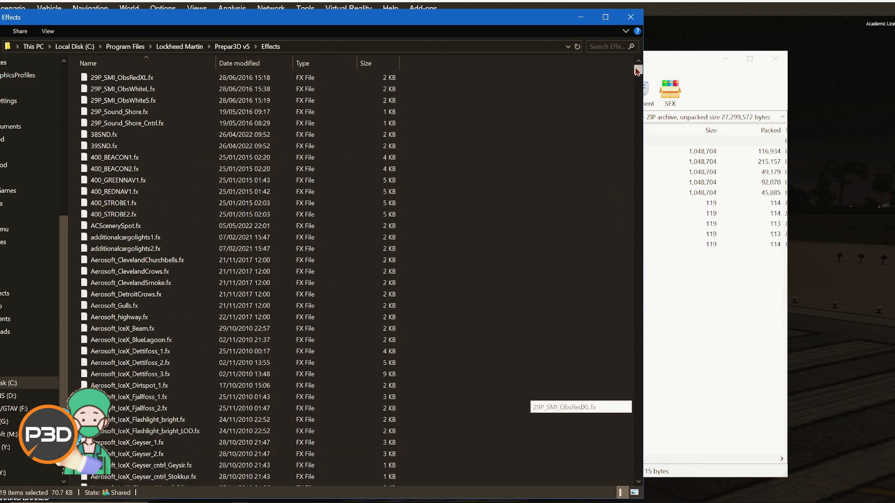
{"action": "double_click", "coordinate": [176, 93]}
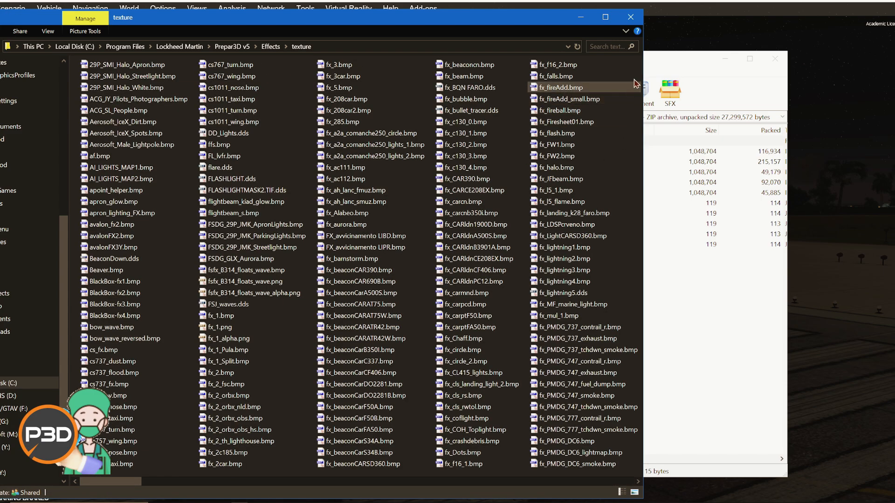
Select the five TX .dds flare textures in the archive, and preview TX-ALLO-2.dds in the image viewer
{"action": "left_click", "coordinate": [662, 62]}
{"action": "left_click_drag", "start_coordinate": [400, 270], "coordinate": [404, 208]}
{"action": "left_click", "coordinate": [404, 187]}
{"action": "left_click", "coordinate": [403, 194]}
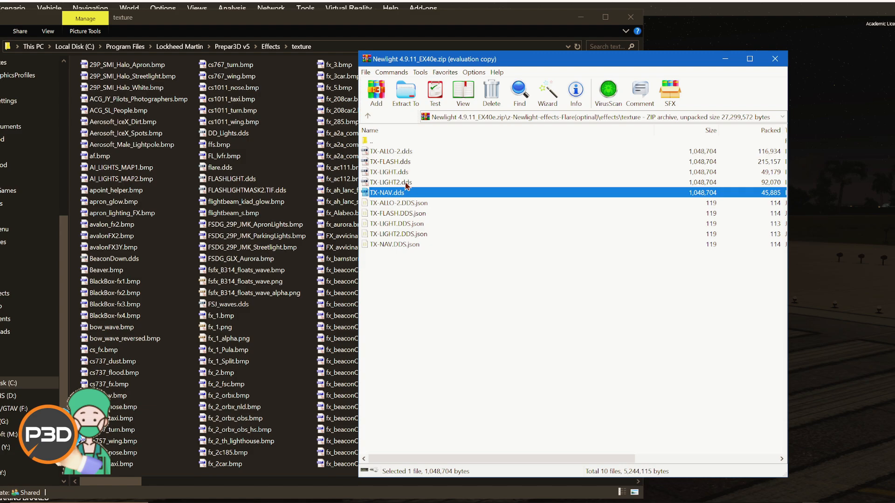
{"action": "left_click", "coordinate": [413, 153], "text": "shift"}
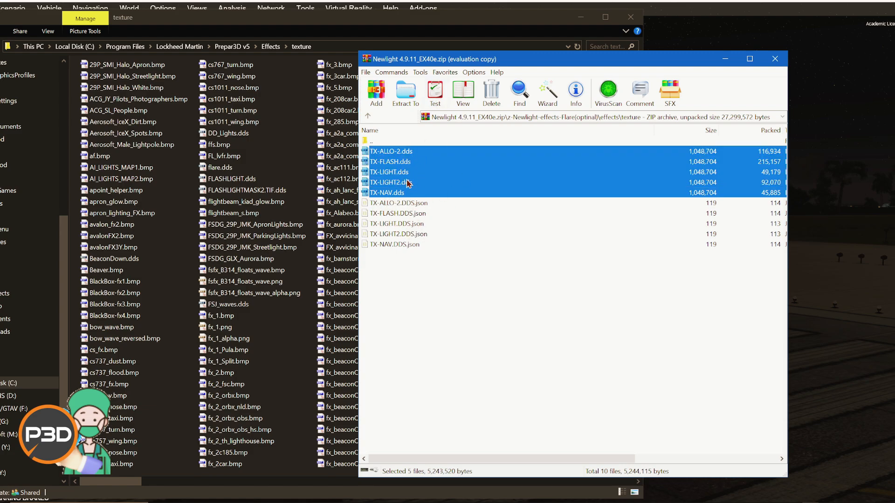
{"action": "double_click", "coordinate": [412, 154]}
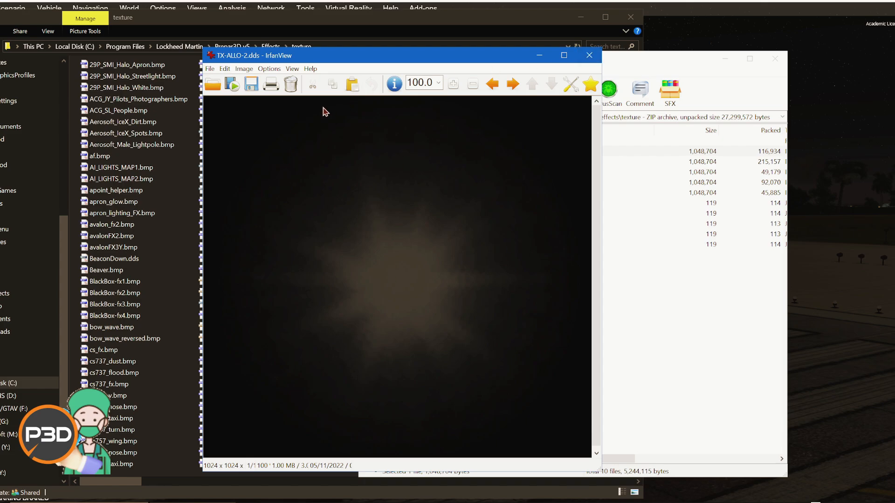
{"action": "left_click", "coordinate": [588, 57]}
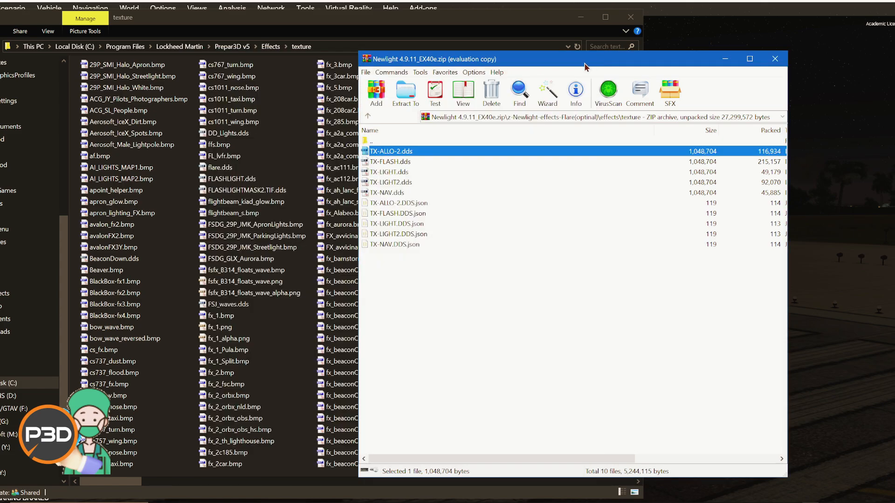
Go back up through the archive and check the effects folder inside z-Newlight-light-CARENADO, returning to the top level
{"action": "left_click", "coordinate": [368, 116]}
{"action": "left_click", "coordinate": [369, 116]}
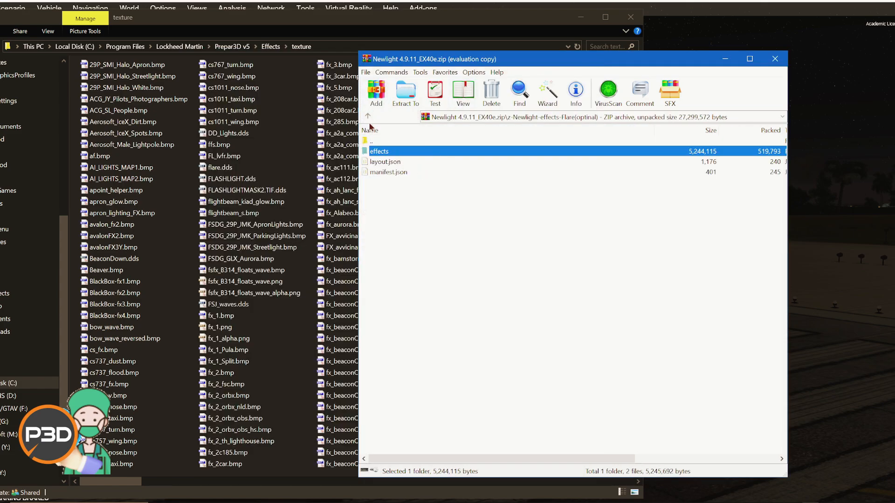
{"action": "left_click", "coordinate": [369, 116]}
{"action": "double_click", "coordinate": [421, 194]}
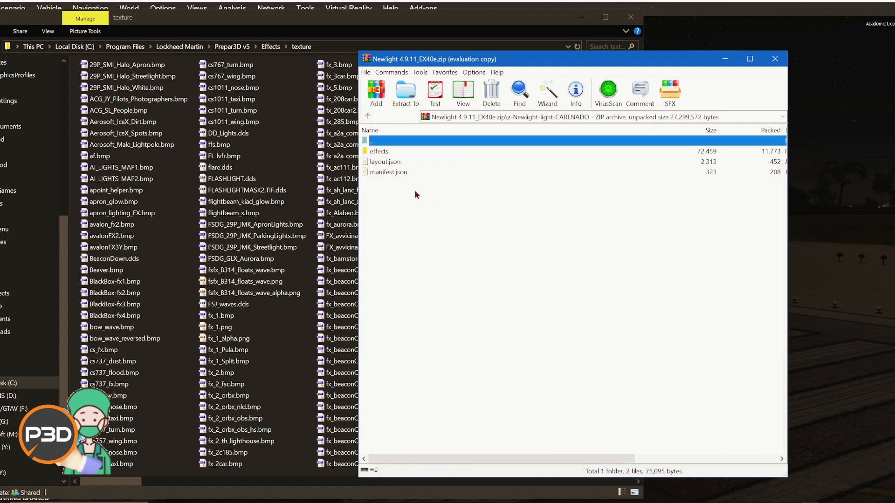
{"action": "double_click", "coordinate": [381, 151]}
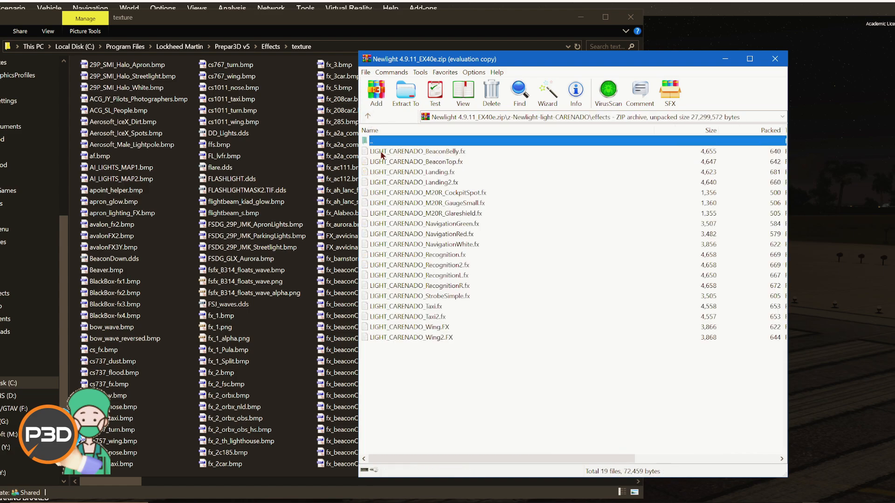
{"action": "left_click", "coordinate": [369, 116]}
{"action": "left_click", "coordinate": [368, 117]}
Look through the aircraft-specific settinglight folders in the archive and open z-Newlight-settinglight-AS-KingAir350
{"action": "scroll", "coordinate": [505, 317], "scroll_direction": "down", "scroll_amount": 5}
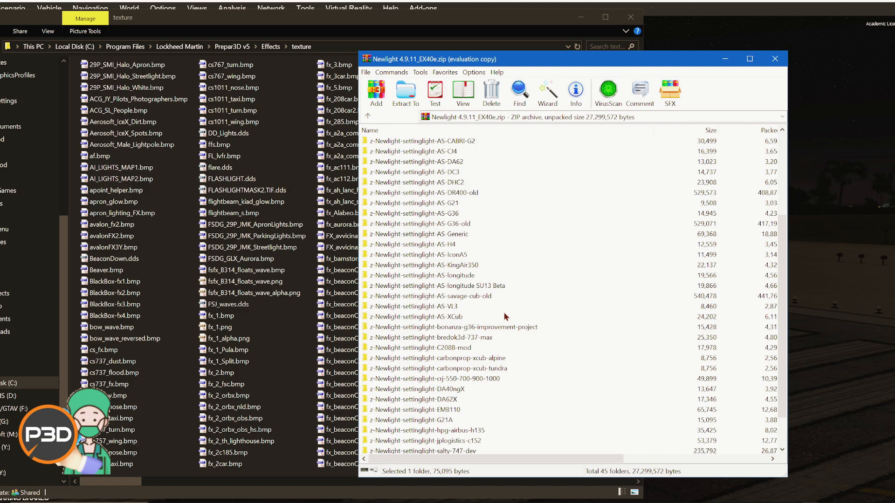
{"action": "scroll", "coordinate": [505, 316], "scroll_direction": "down", "scroll_amount": 2}
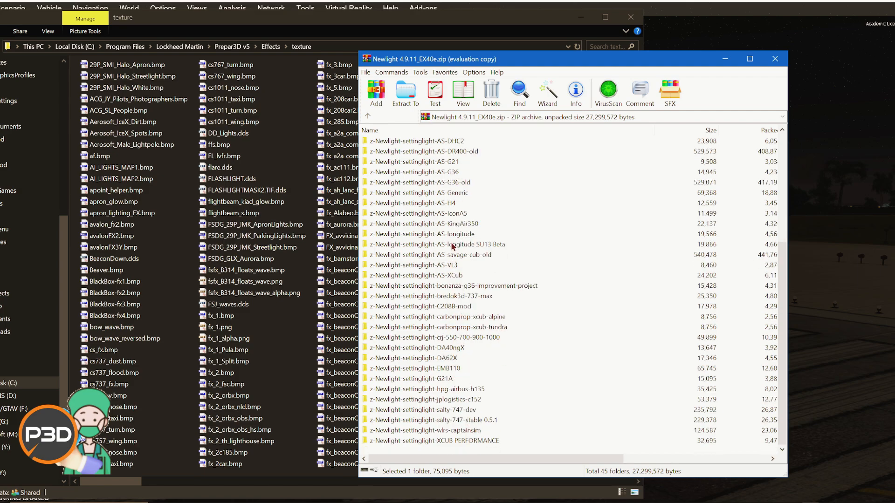
{"action": "scroll", "coordinate": [459, 251], "scroll_direction": "up", "scroll_amount": 5}
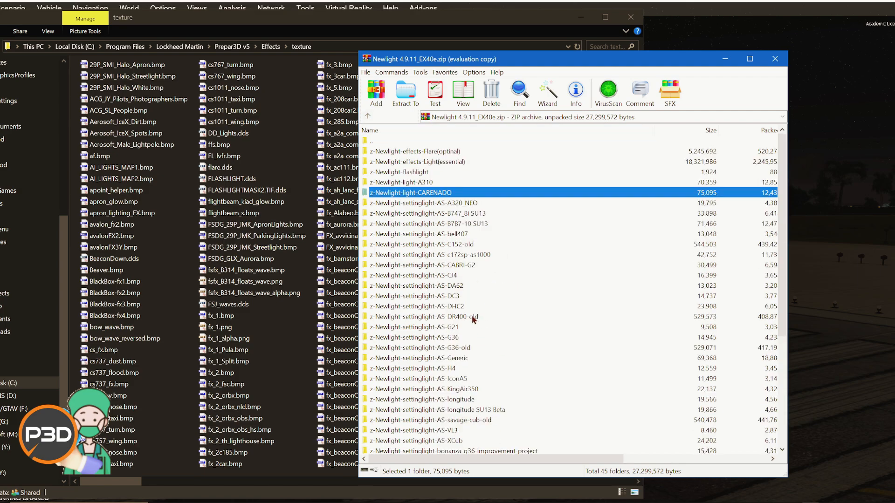
{"action": "scroll", "coordinate": [462, 322], "scroll_direction": "down", "scroll_amount": 1}
{"action": "scroll", "coordinate": [471, 326], "scroll_direction": "down", "scroll_amount": 4}
{"action": "left_click", "coordinate": [465, 234]}
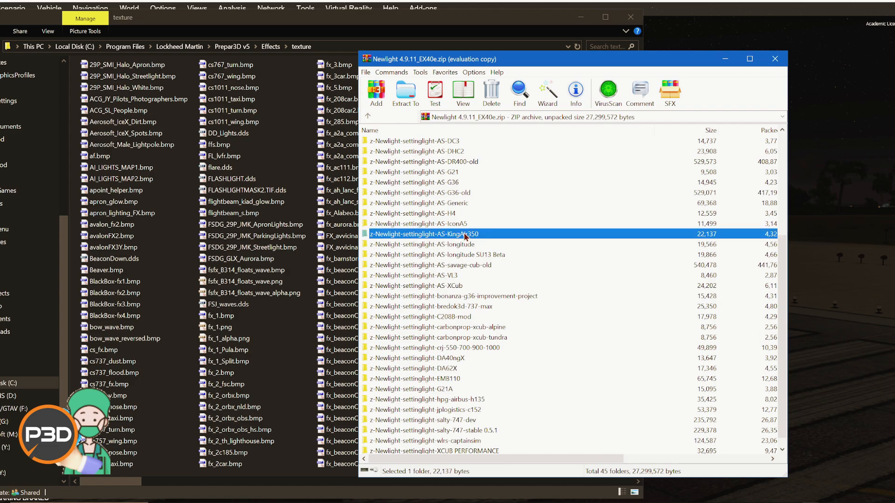
{"action": "key", "text": "F2"}
{"action": "key", "text": "Return"}
{"action": "key", "text": "Return"}
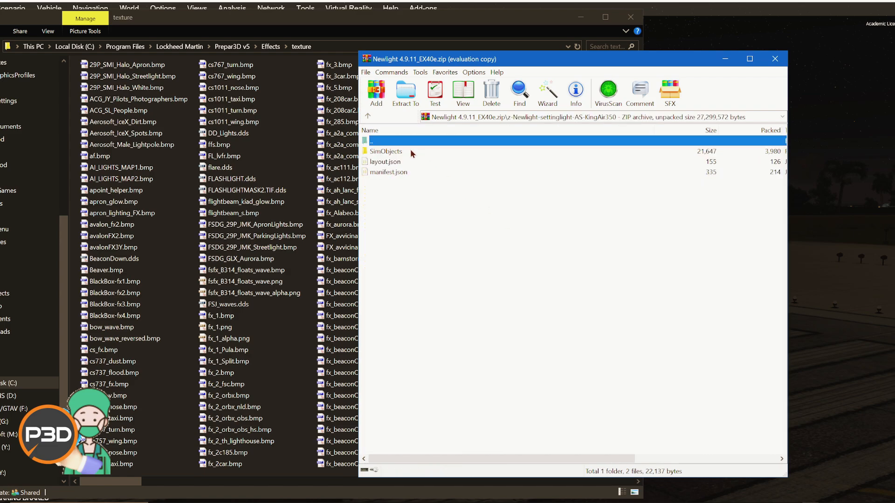
Open systems.cfg from the archive's SimObjects\Airplanes\Asobo_KingAir350 folder in Visual Studio Code
{"action": "double_click", "coordinate": [410, 150]}
{"action": "double_click", "coordinate": [409, 150]}
{"action": "double_click", "coordinate": [409, 152]}
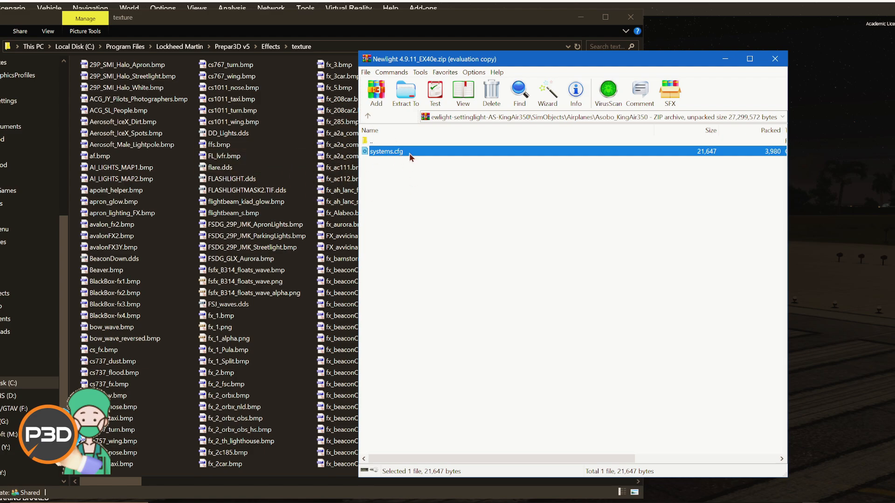
{"action": "double_click", "coordinate": [410, 155]}
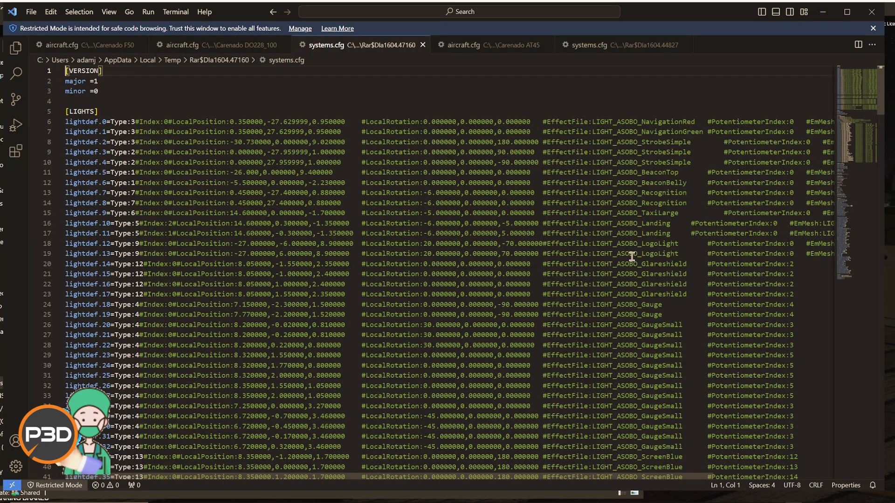
Examine the King Air's systems.cfg, reading the [LIGHTS] definitions and the electrical and other system sections
{"action": "scroll", "coordinate": [251, 184], "scroll_direction": "down", "scroll_amount": 5}
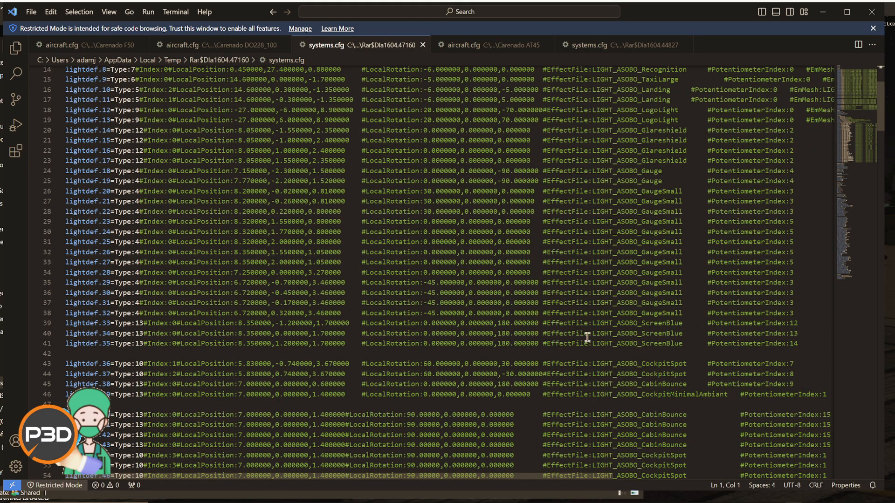
{"action": "scroll", "coordinate": [587, 337], "scroll_direction": "down", "scroll_amount": 10}
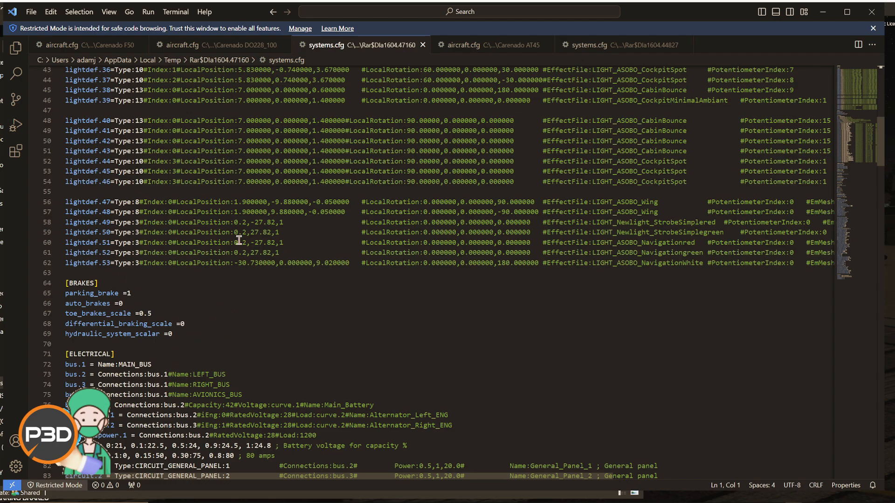
{"action": "scroll", "coordinate": [200, 332], "scroll_direction": "down", "scroll_amount": 3}
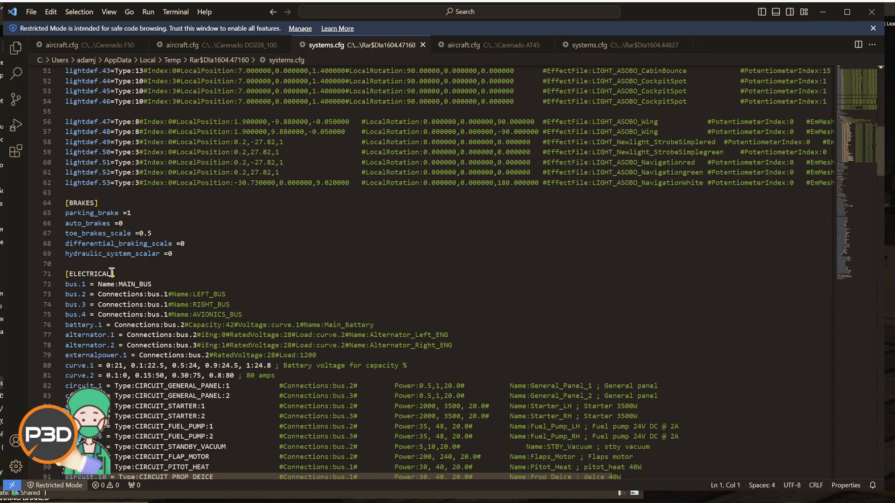
{"action": "scroll", "coordinate": [112, 273], "scroll_direction": "down", "scroll_amount": 10}
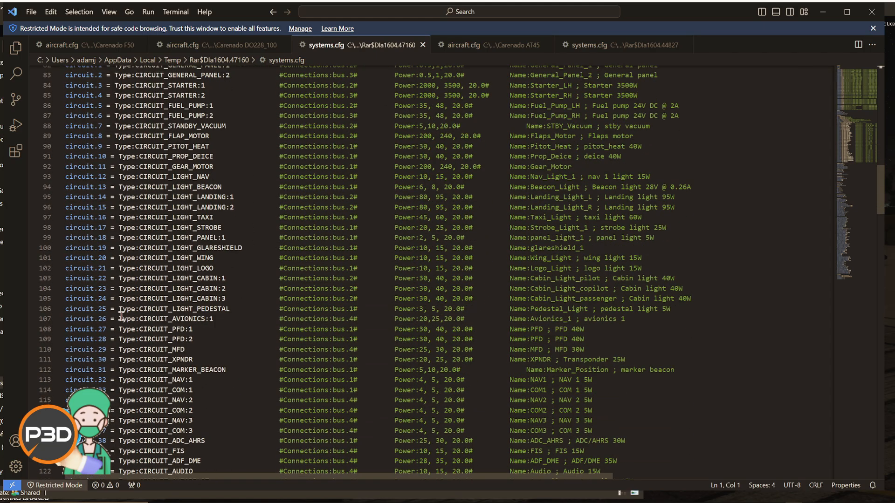
{"action": "scroll", "coordinate": [121, 316], "scroll_direction": "up", "scroll_amount": 5}
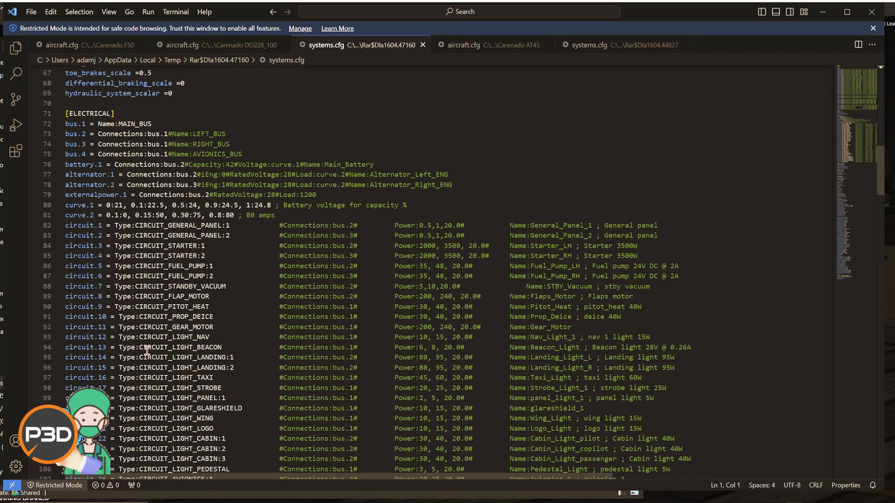
{"action": "scroll", "coordinate": [146, 350], "scroll_direction": "down", "scroll_amount": 16}
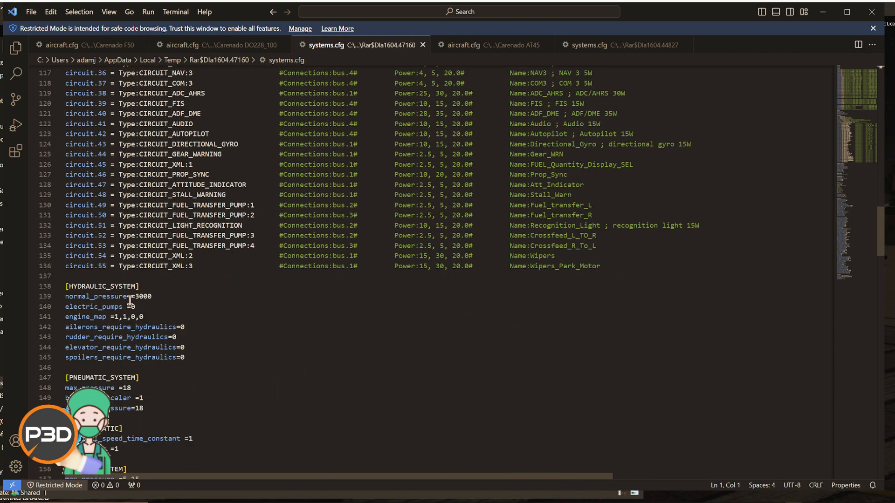
{"action": "scroll", "coordinate": [225, 381], "scroll_direction": "down", "scroll_amount": 12}
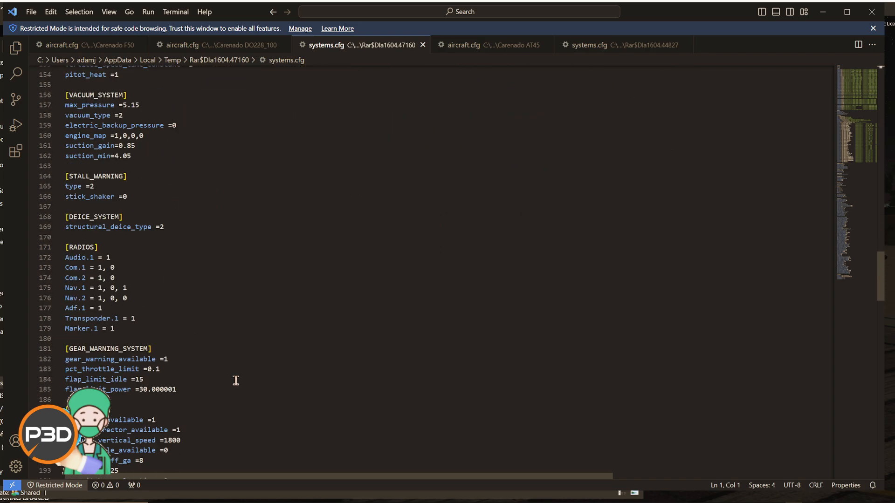
{"action": "scroll", "coordinate": [235, 381], "scroll_direction": "down", "scroll_amount": 5}
Compare the [lights] section of the Carenado DO228_100 aircraft.cfg with the [LIGHTS] definitions in the King Air's systems.cfg
{"action": "left_click", "coordinate": [214, 49]}
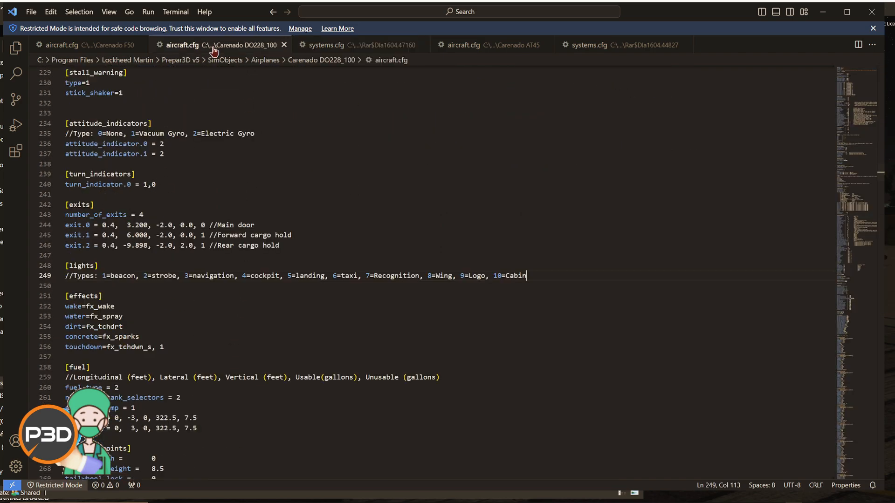
{"action": "scroll", "coordinate": [160, 322], "scroll_direction": "up", "scroll_amount": 4}
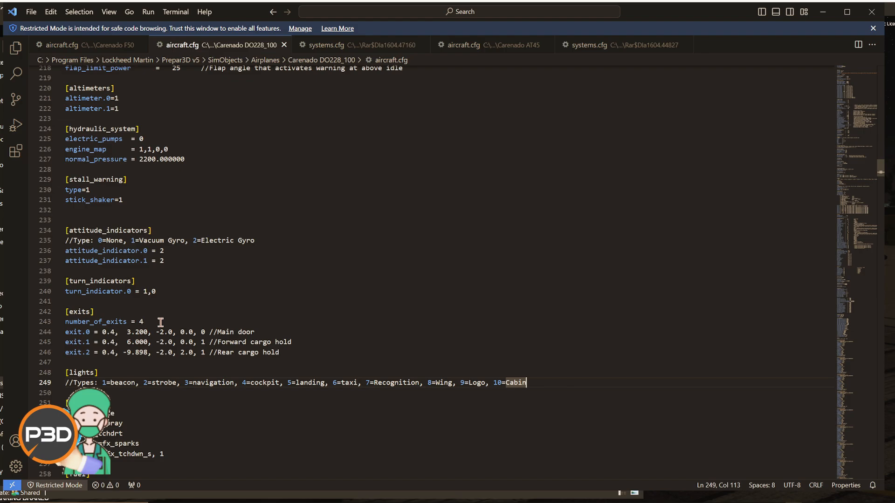
{"action": "scroll", "coordinate": [160, 322], "scroll_direction": "down", "scroll_amount": 4}
{"action": "left_click", "coordinate": [326, 45]}
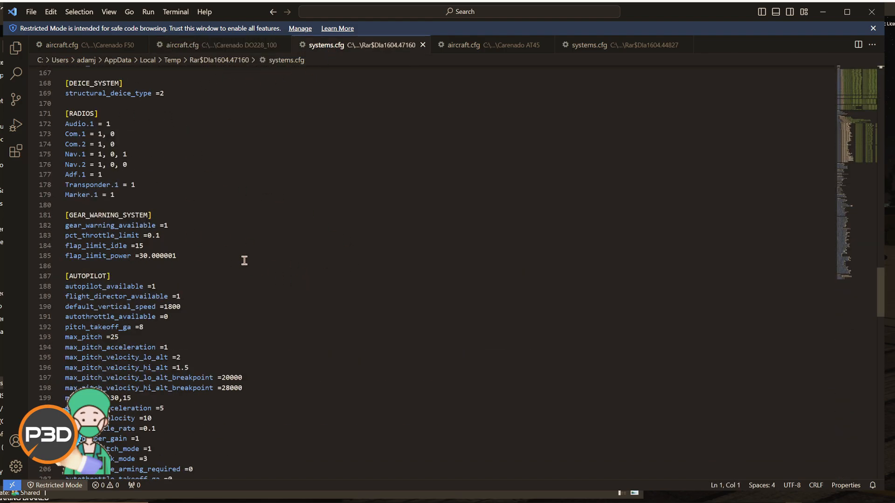
{"action": "scroll", "coordinate": [285, 376], "scroll_direction": "up", "scroll_amount": 11}
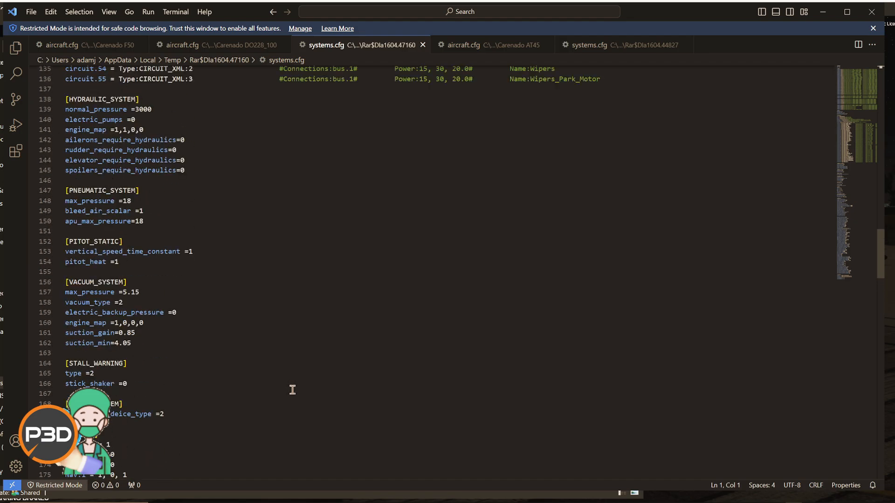
{"action": "scroll", "coordinate": [292, 389], "scroll_direction": "up", "scroll_amount": 10}
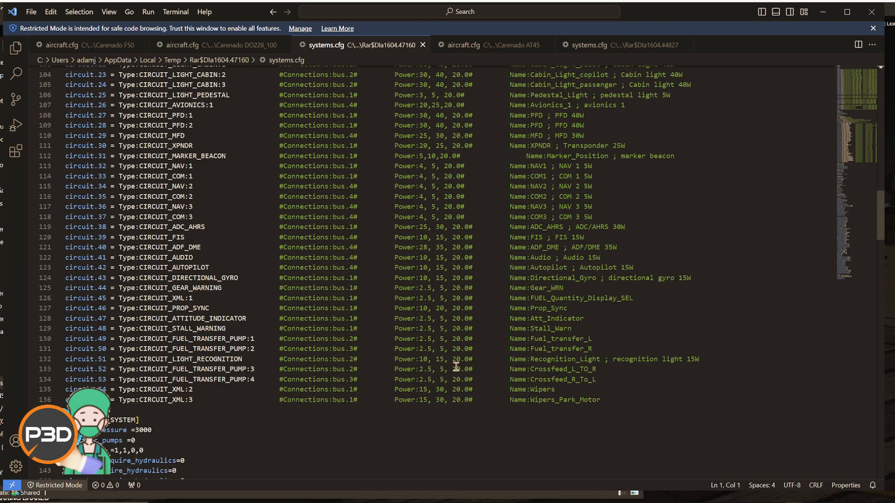
{"action": "scroll", "coordinate": [333, 380], "scroll_direction": "up", "scroll_amount": 20}
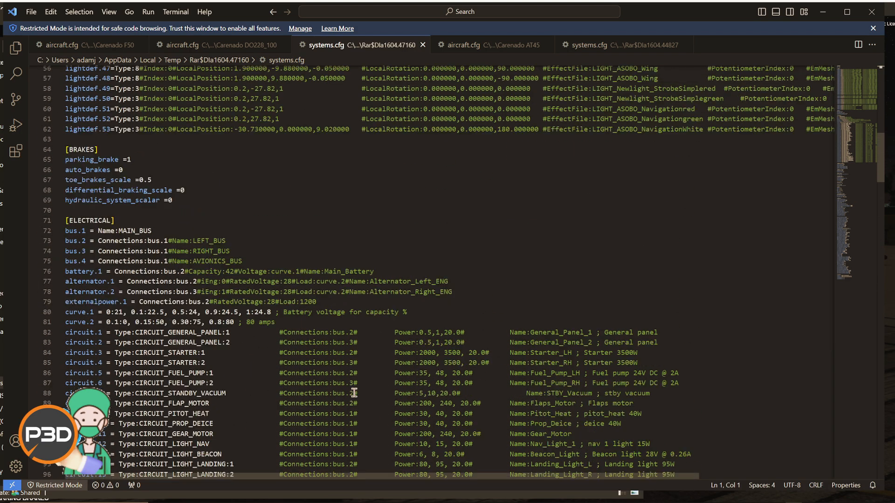
{"action": "scroll", "coordinate": [360, 388], "scroll_direction": "up", "scroll_amount": 5}
{"action": "scroll", "coordinate": [360, 388], "scroll_direction": "down", "scroll_amount": 3}
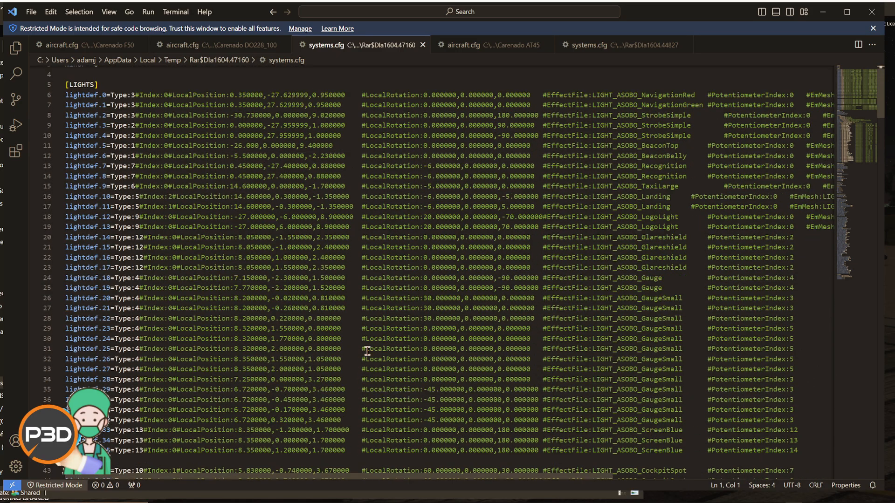
Insert two new lines beneath the light types comment in the [lights] section of the Carenado DO228_100 aircraft.cfg
{"action": "left_click", "coordinate": [220, 50]}
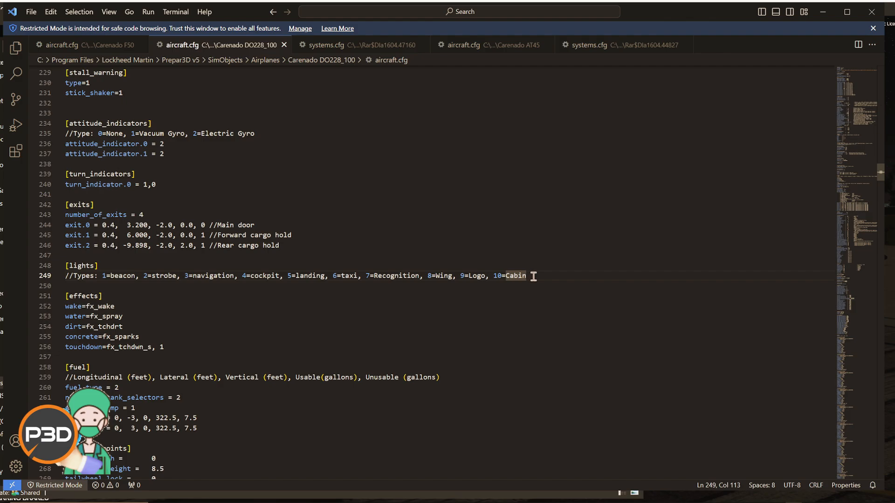
{"action": "key", "text": "Return"}
{"action": "key", "text": "Return"}
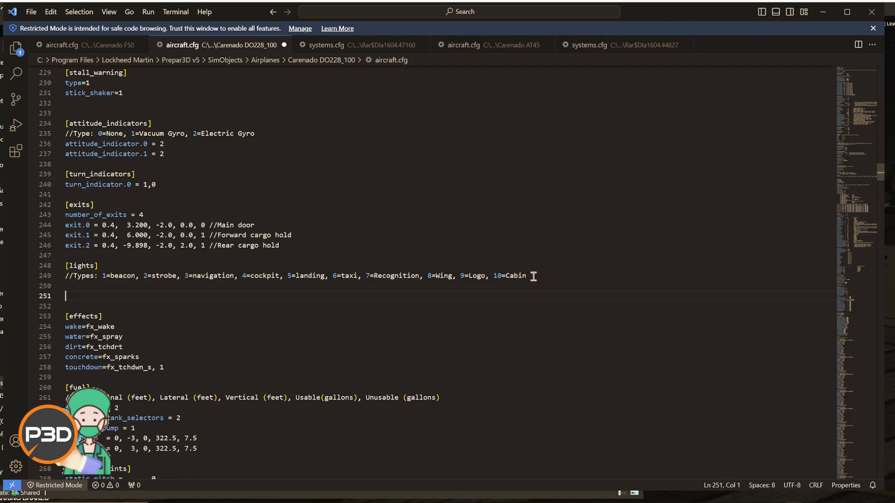
Examine the light.1 to light.5 entries in the [LIGHTS] section of the Carenado F50 aircraft.cfg
{"action": "left_click", "coordinate": [70, 46]}
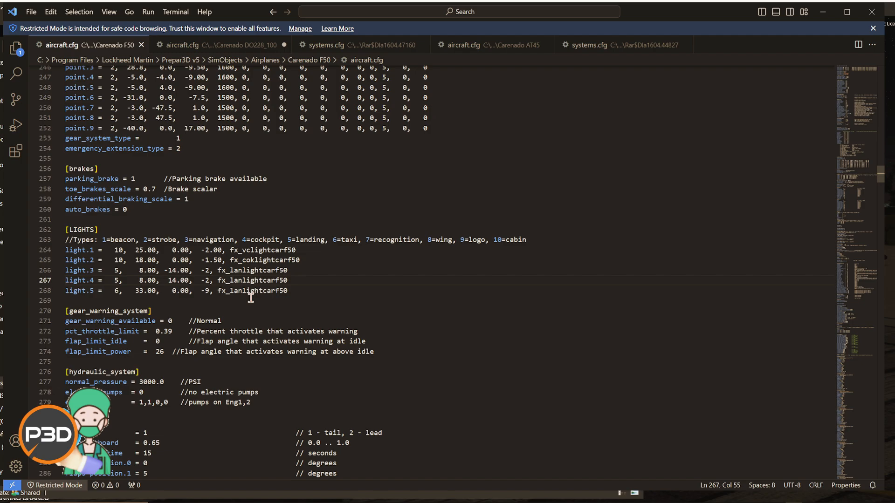
{"action": "left_click_drag", "start_coordinate": [287, 291], "coordinate": [65, 250]}
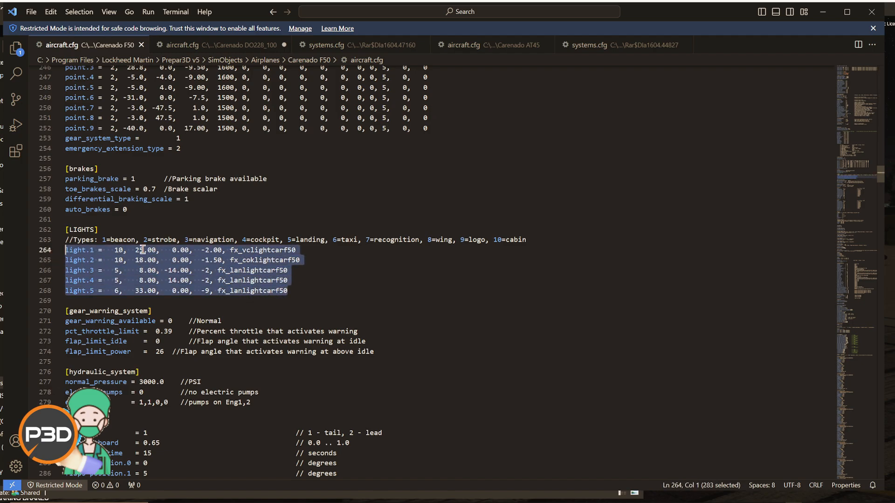
{"action": "left_click", "coordinate": [303, 250]}
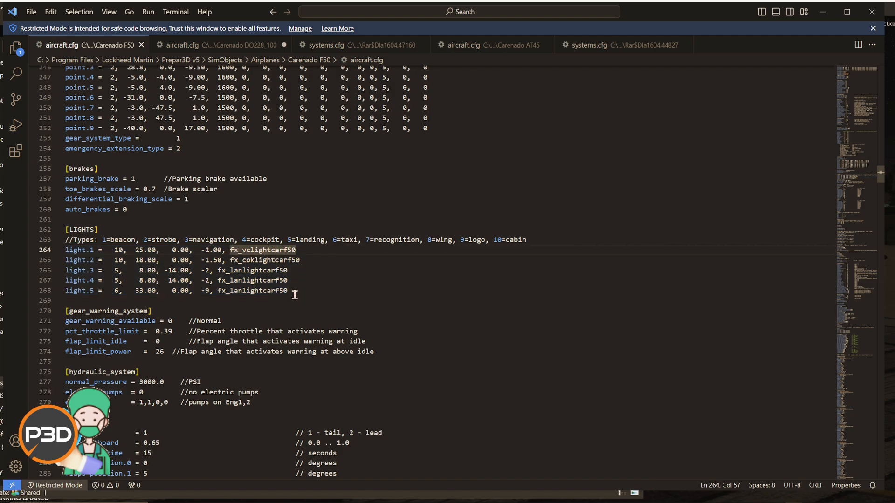
{"action": "left_click_drag", "start_coordinate": [294, 293], "coordinate": [51, 275]}
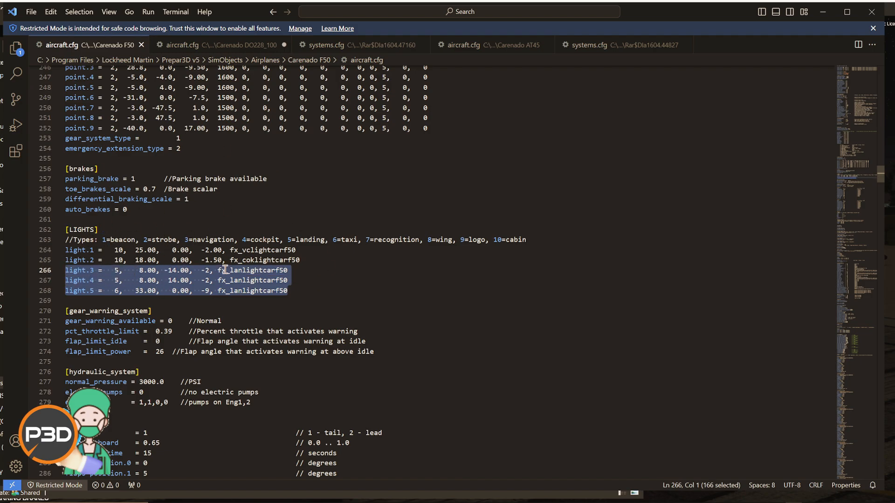
Copy all light entries from the Carenado AT45 aircraft.cfg into the [lights] section of the DO228_100 aircraft.cfg, below the types comment
{"action": "left_click", "coordinate": [217, 45]}
{"action": "left_click", "coordinate": [73, 296]}
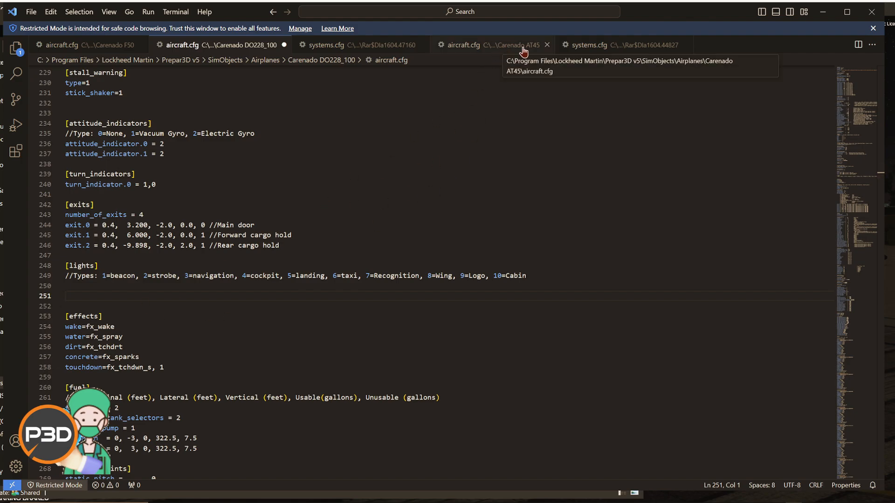
{"action": "left_click", "coordinate": [496, 46]}
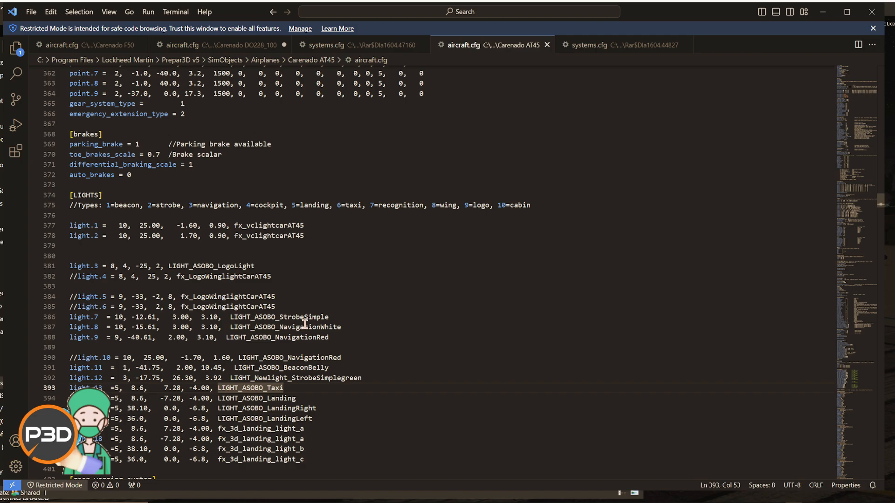
{"action": "scroll", "coordinate": [237, 279], "scroll_direction": "down", "scroll_amount": 2}
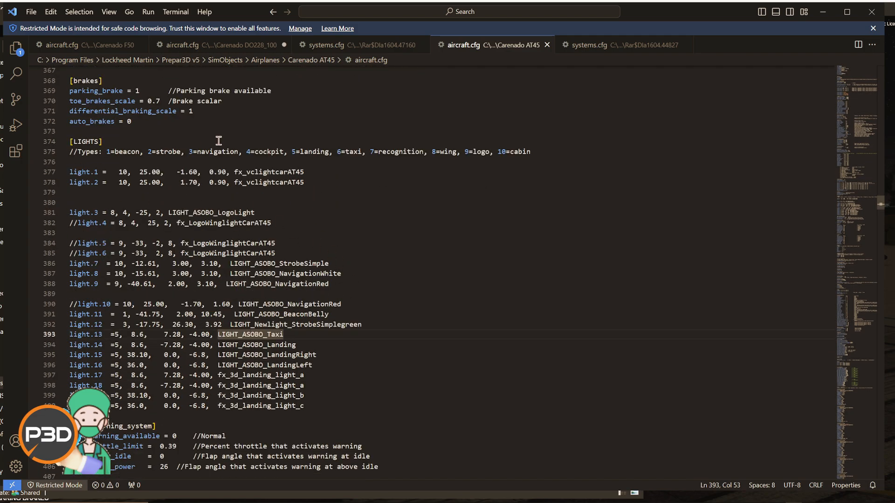
{"action": "left_click_drag", "start_coordinate": [313, 408], "coordinate": [24, 171]}
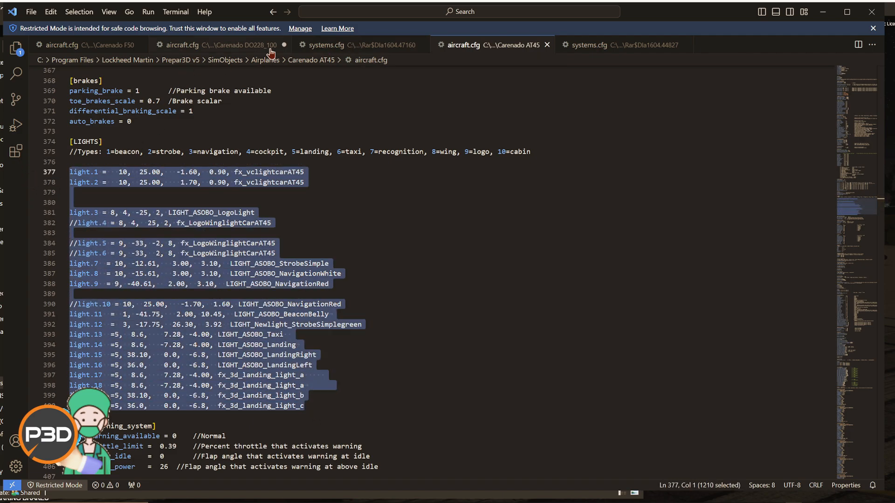
{"action": "left_click", "coordinate": [325, 48]}
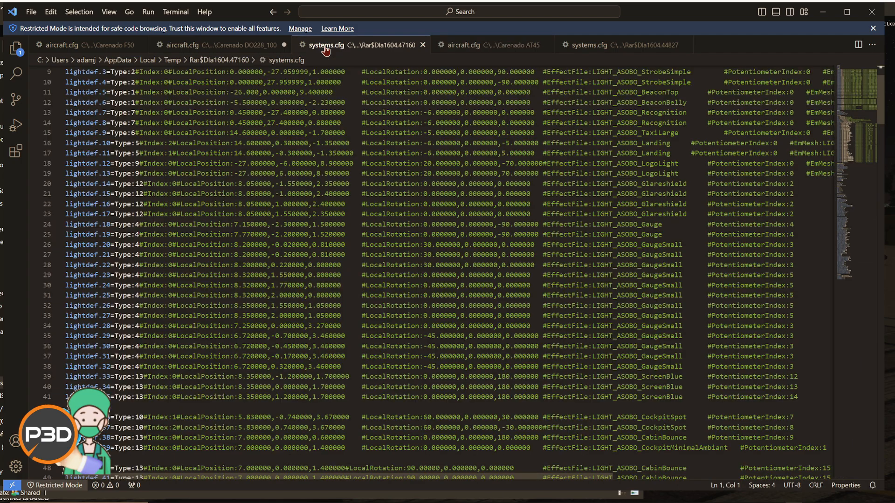
{"action": "left_click", "coordinate": [238, 50]}
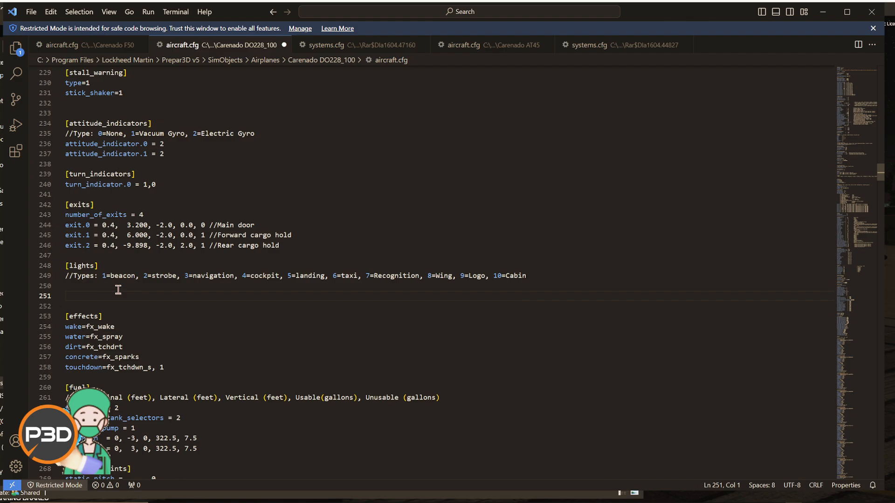
{"action": "key", "text": "ctrl+v"}
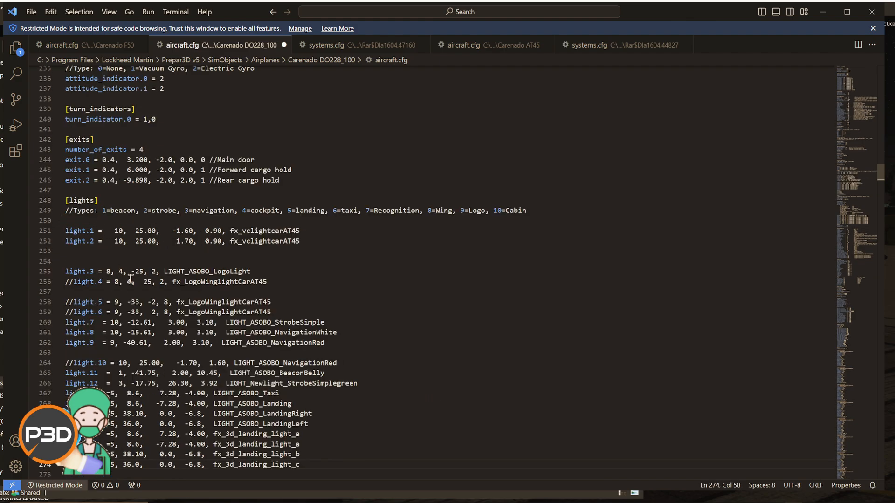
{"action": "scroll", "coordinate": [125, 287], "scroll_direction": "down", "scroll_amount": 1}
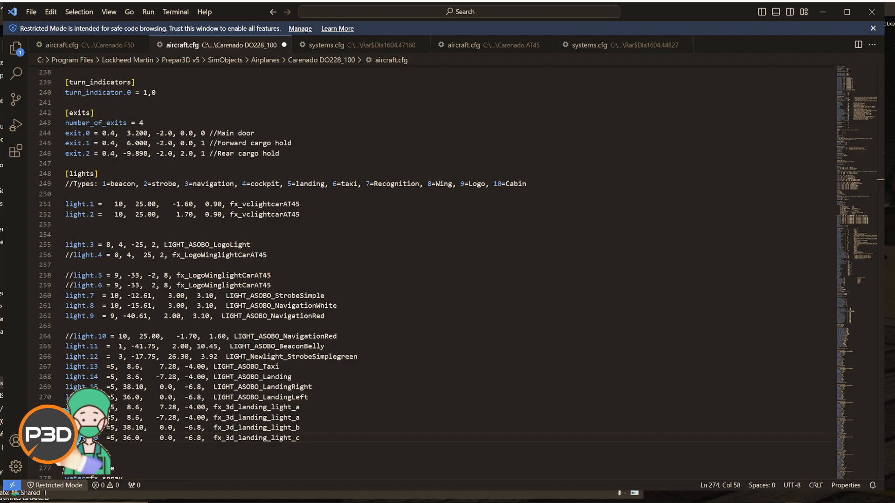
Switch to the Prepar3D v5 Effects folder in File Explorer and look through its Carenado and other fx_ light effect files
{"action": "key", "text": "alt+Tab"}
{"action": "left_click", "coordinate": [270, 46]}
{"action": "scroll", "coordinate": [583, 267], "scroll_direction": "down", "scroll_amount": 3}
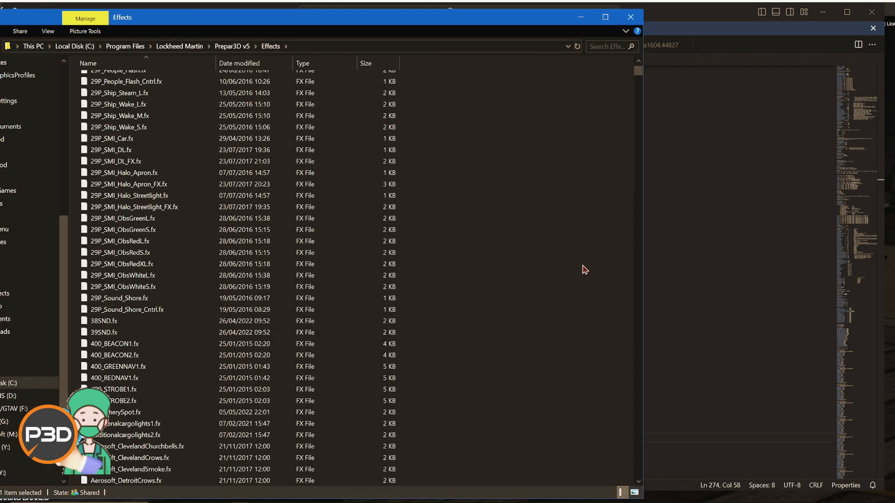
{"action": "left_click_drag", "start_coordinate": [637, 73], "coordinate": [657, 198]}
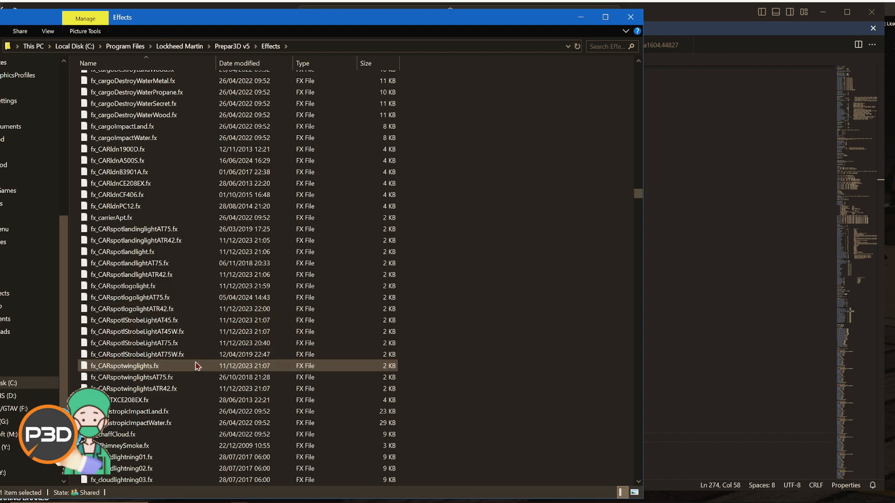
{"action": "scroll", "coordinate": [202, 398], "scroll_direction": "up", "scroll_amount": 8}
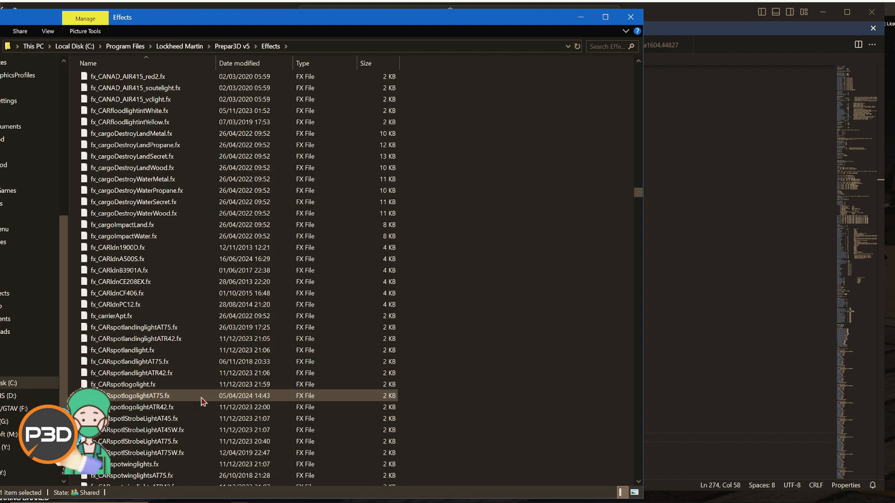
{"action": "scroll", "coordinate": [178, 284], "scroll_direction": "down", "scroll_amount": 4}
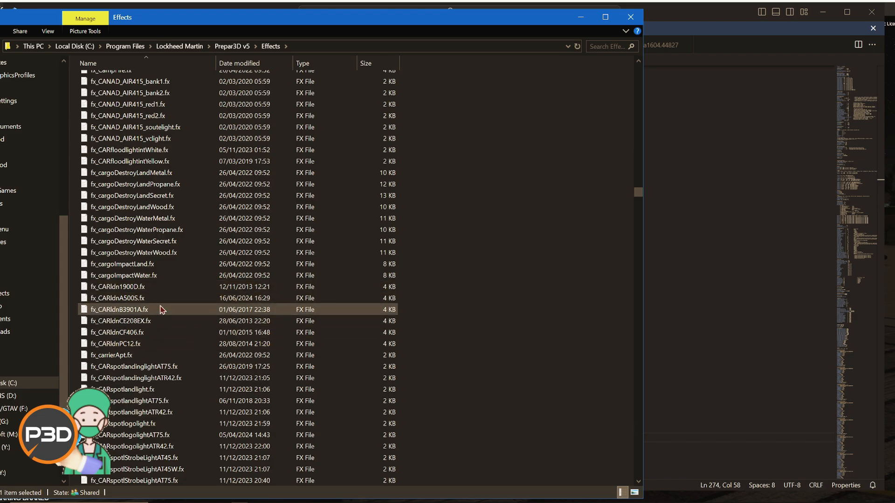
{"action": "scroll", "coordinate": [454, 318], "scroll_direction": "down", "scroll_amount": 10}
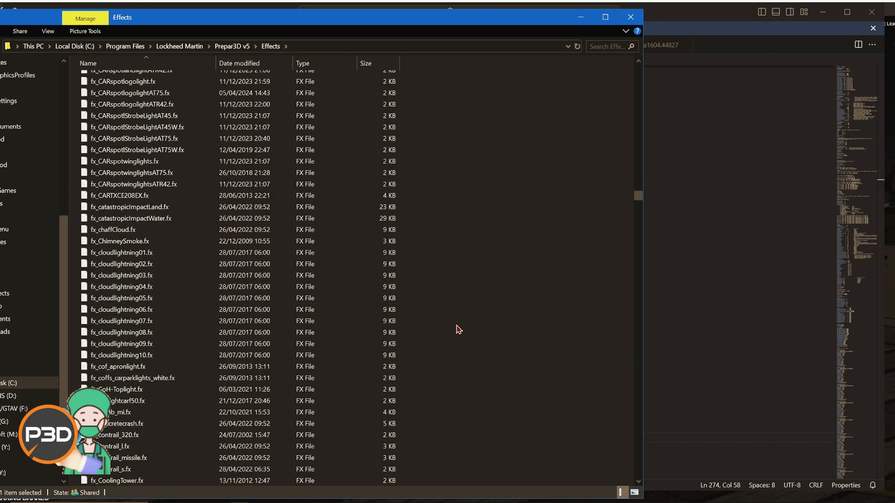
{"action": "scroll", "coordinate": [443, 324], "scroll_direction": "down", "scroll_amount": 18}
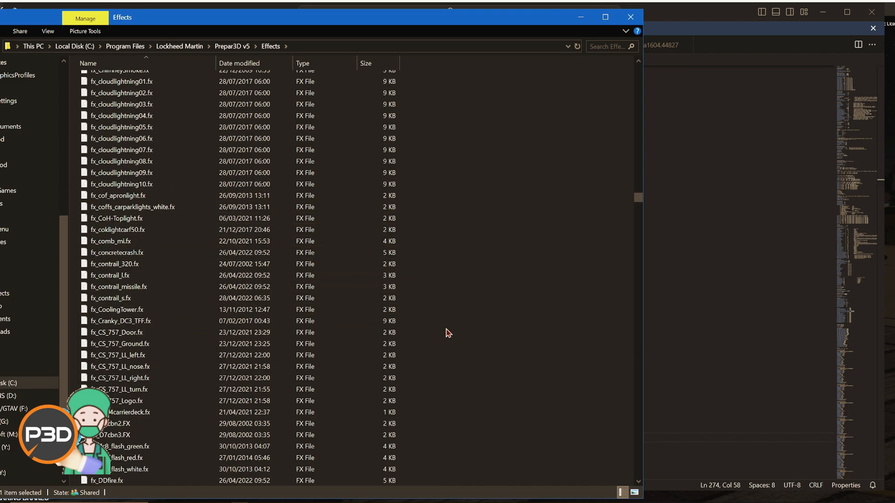
{"action": "scroll", "coordinate": [447, 334], "scroll_direction": "down", "scroll_amount": 5}
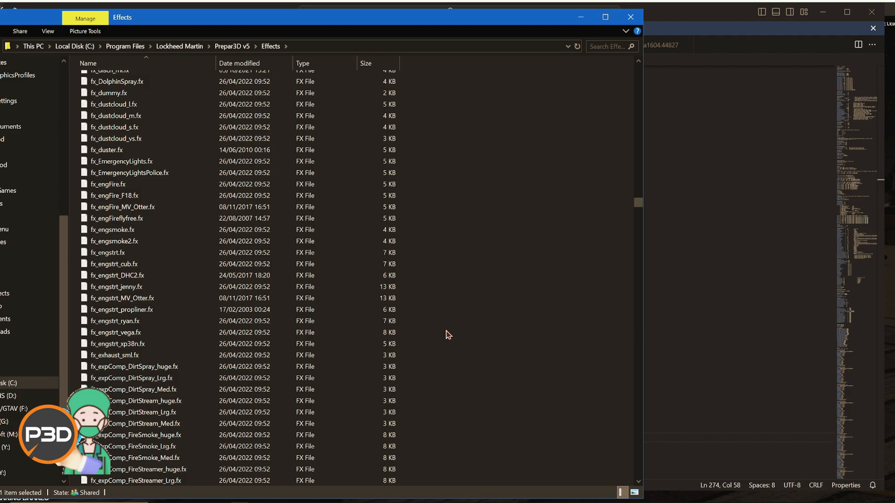
{"action": "scroll", "coordinate": [449, 332], "scroll_direction": "up", "scroll_amount": 12}
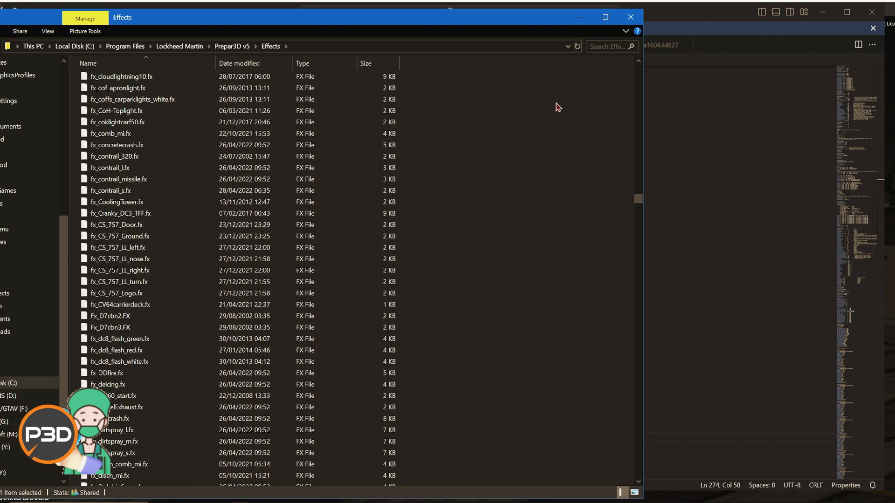
{"action": "left_click", "coordinate": [580, 16]}
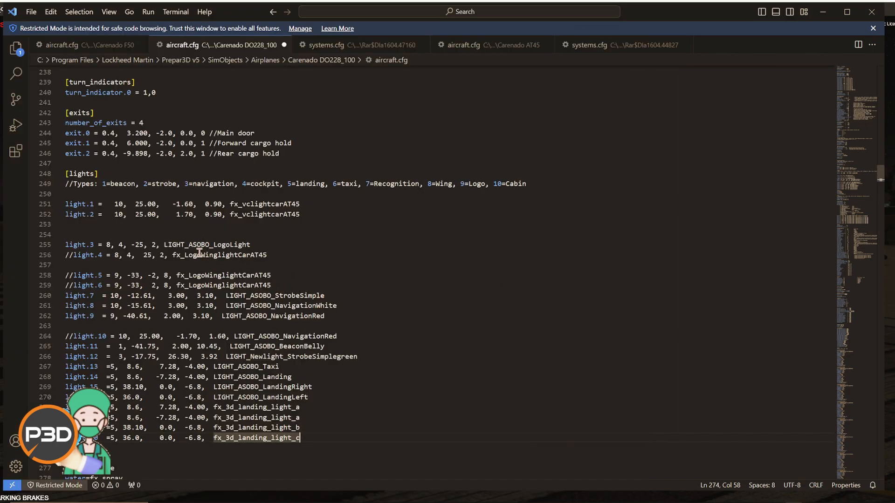
Compare the DO228_100's light.1 and light.2 lines with the light entries in the Carenado F50 and AT45 aircraft.cfg files
{"action": "left_click_drag", "start_coordinate": [310, 213], "coordinate": [66, 204]}
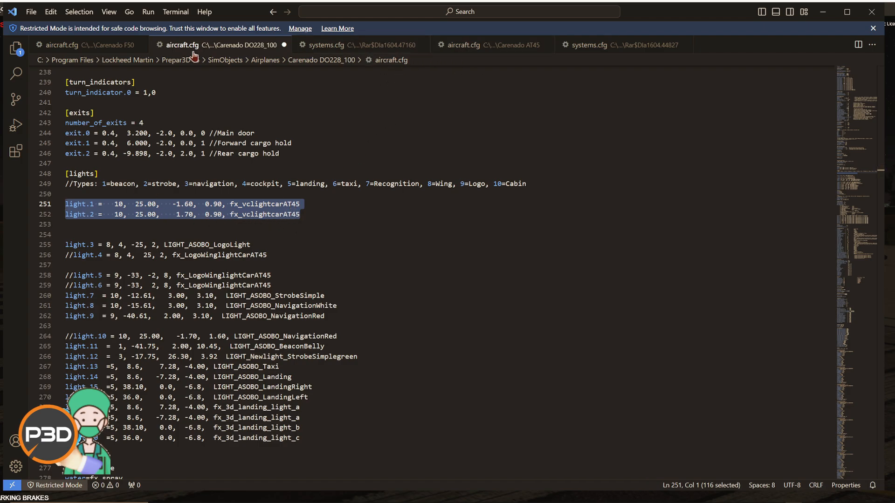
{"action": "left_click", "coordinate": [110, 47]}
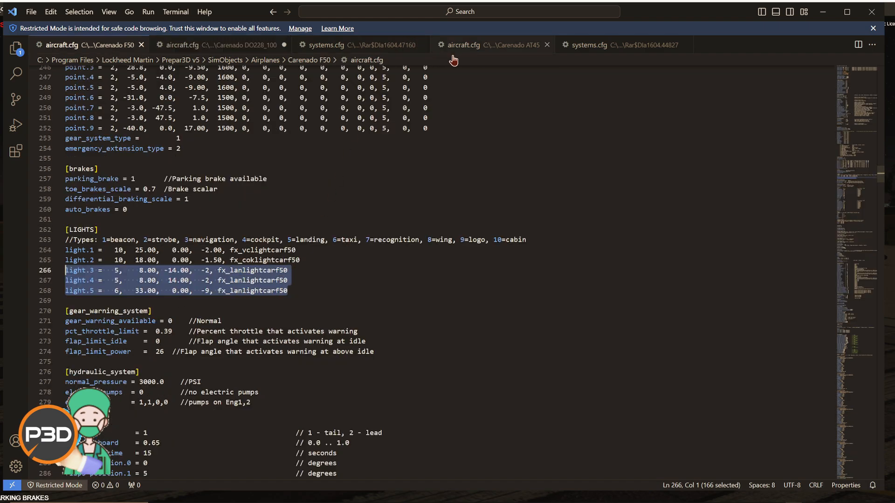
{"action": "left_click", "coordinate": [478, 47]}
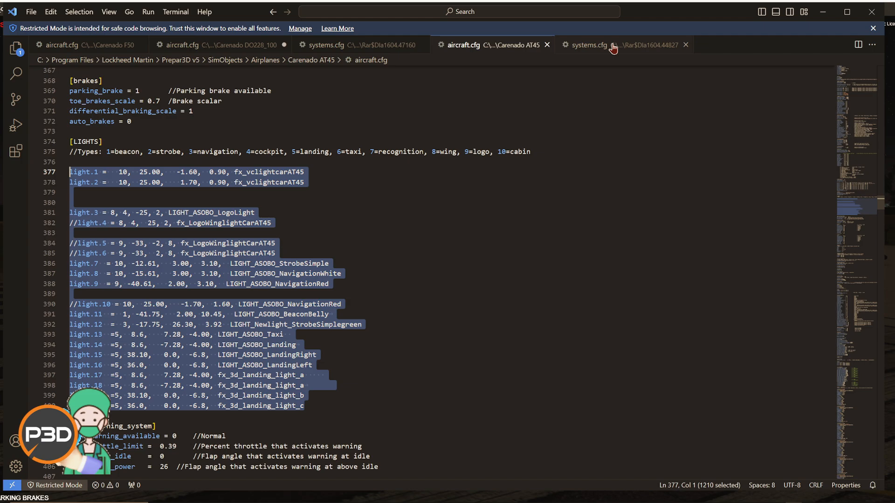
{"action": "left_click", "coordinate": [84, 48]}
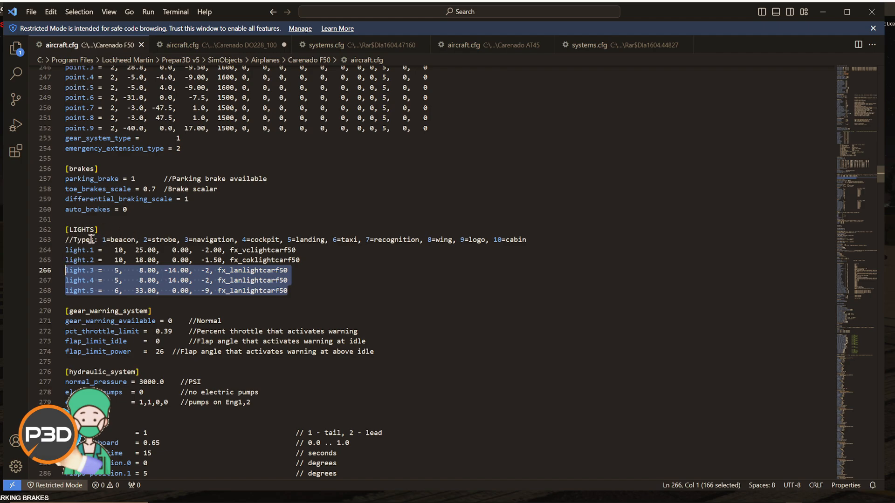
{"action": "mouse_move", "coordinate": [162, 501]}
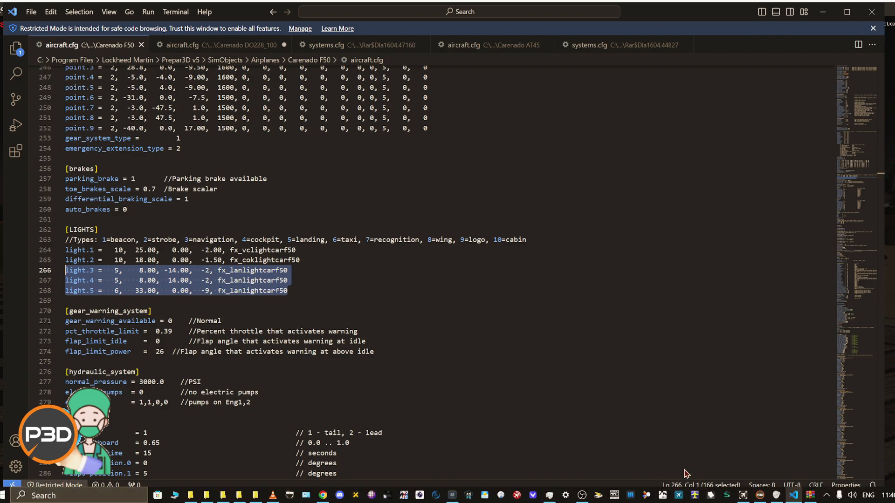
Switch to File Explorer and locate aircraft.cfg in the Carenado DO228_100 folder, then return to the code editor
{"action": "key", "text": "alt+Tab"}
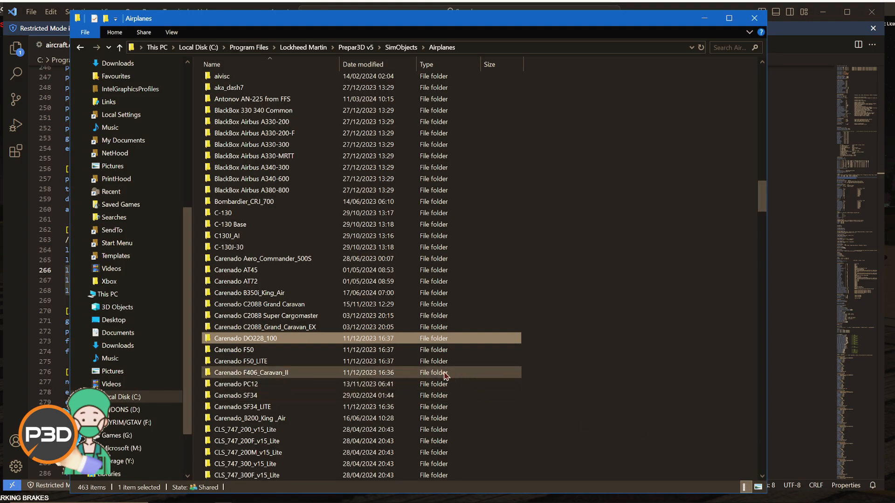
{"action": "double_click", "coordinate": [251, 339]}
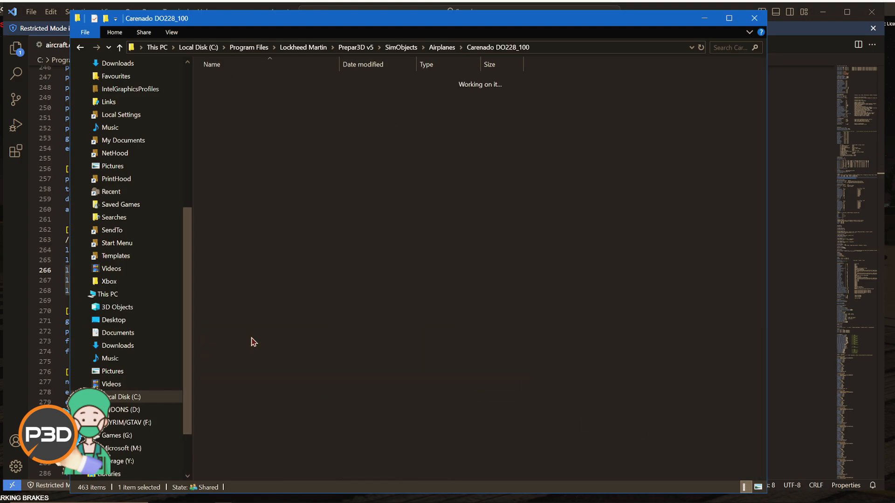
{"action": "left_click", "coordinate": [223, 186]}
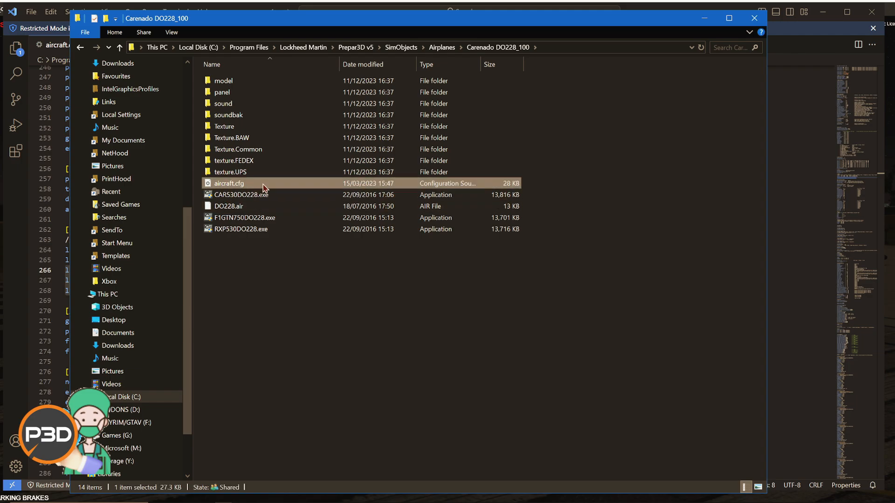
{"action": "left_click", "coordinate": [704, 18]}
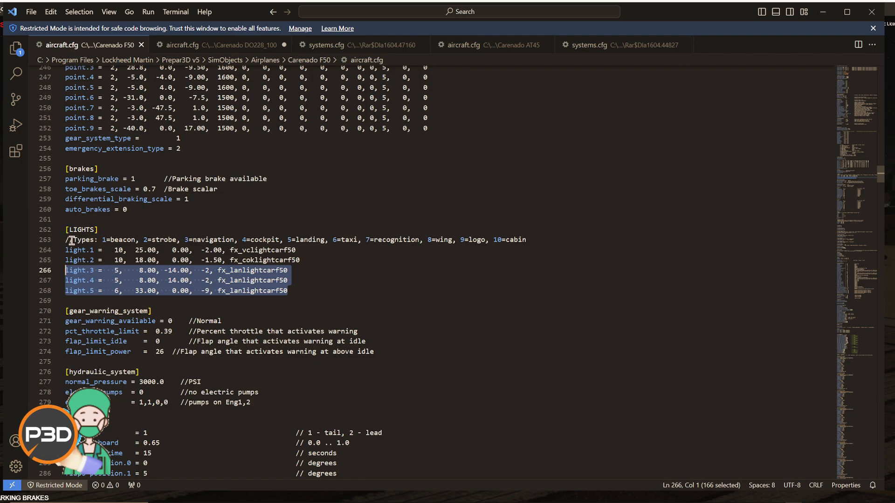
Examine the light types comment, the light.5 and light.4 lines, and the fx_lanlightcarf50 effect name in the Carenado F50 aircraft.cfg
{"action": "left_click_drag", "start_coordinate": [66, 240], "coordinate": [526, 239]}
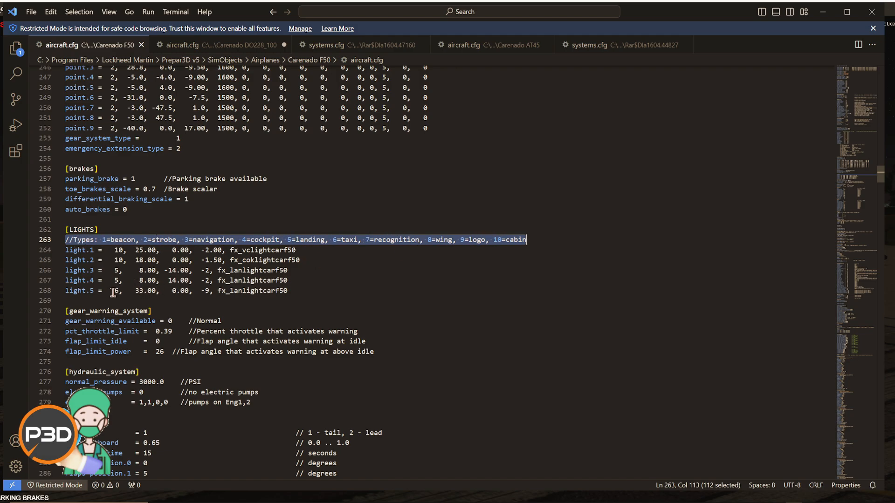
{"action": "left_click_drag", "start_coordinate": [300, 293], "coordinate": [66, 292]}
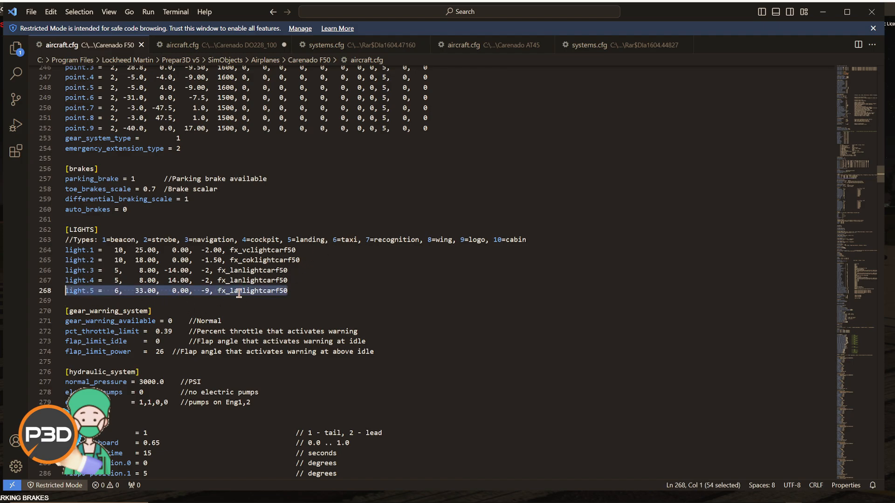
{"action": "left_click_drag", "start_coordinate": [291, 279], "coordinate": [63, 283]}
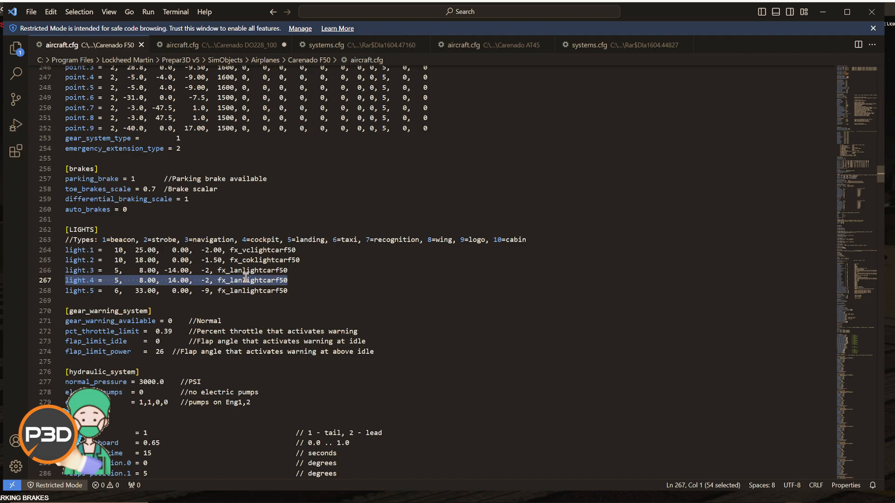
{"action": "left_click_drag", "start_coordinate": [293, 279], "coordinate": [217, 283]}
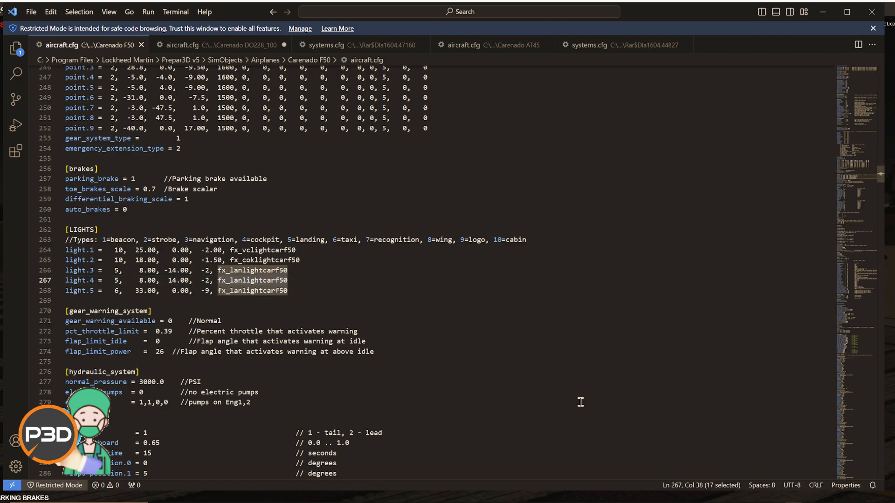
Switch to the Prepar3D v5 Effects folder in File Explorer and locate fx_lanlightcarf50.fx
{"action": "key", "text": "alt+Tab"}
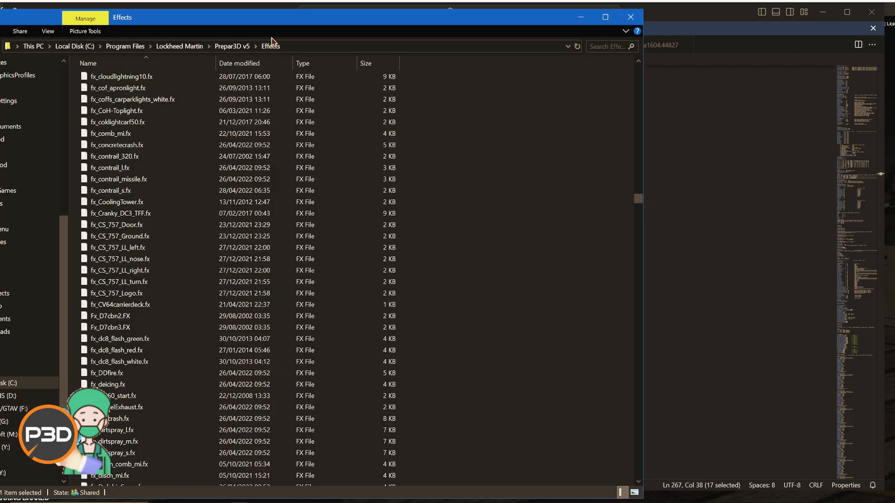
{"action": "left_click_drag", "start_coordinate": [268, 26], "coordinate": [607, 75]}
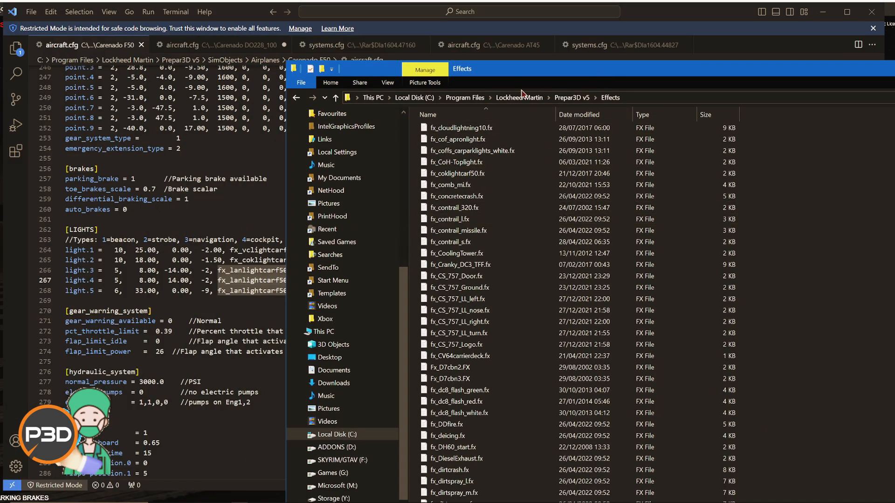
{"action": "left_click_drag", "start_coordinate": [526, 75], "coordinate": [385, 36]}
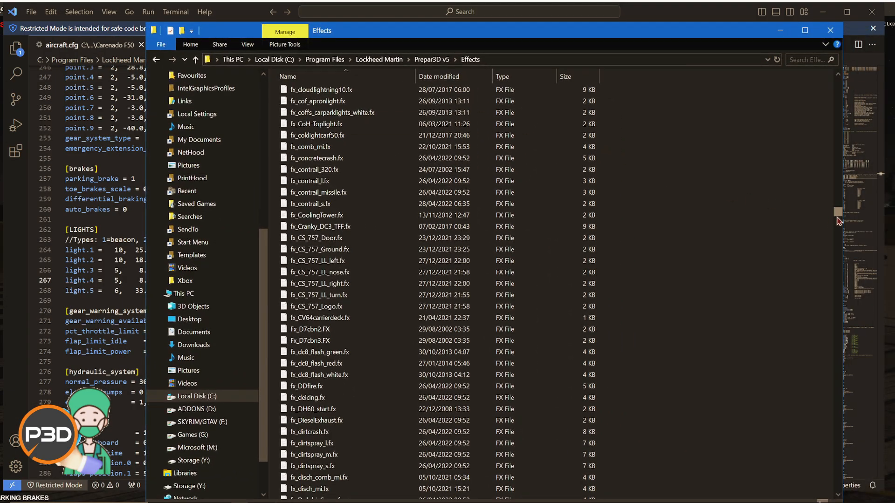
{"action": "left_click_drag", "start_coordinate": [837, 217], "coordinate": [837, 256]}
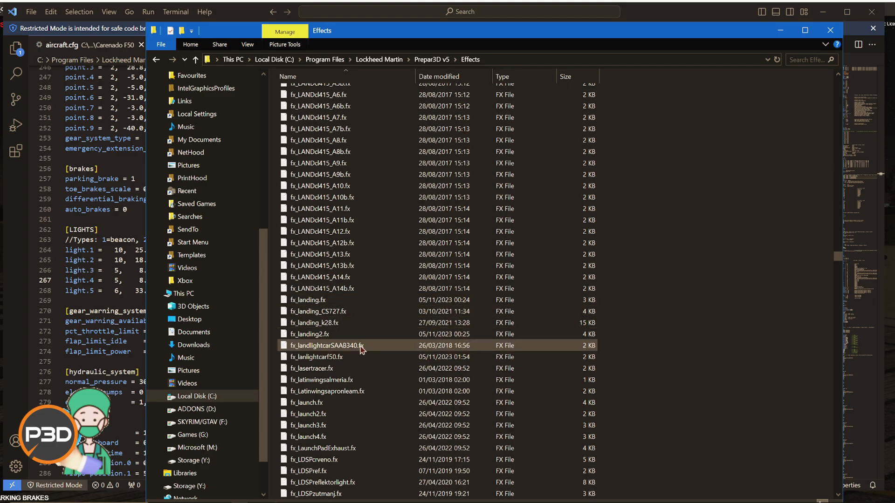
{"action": "left_click", "coordinate": [359, 361]}
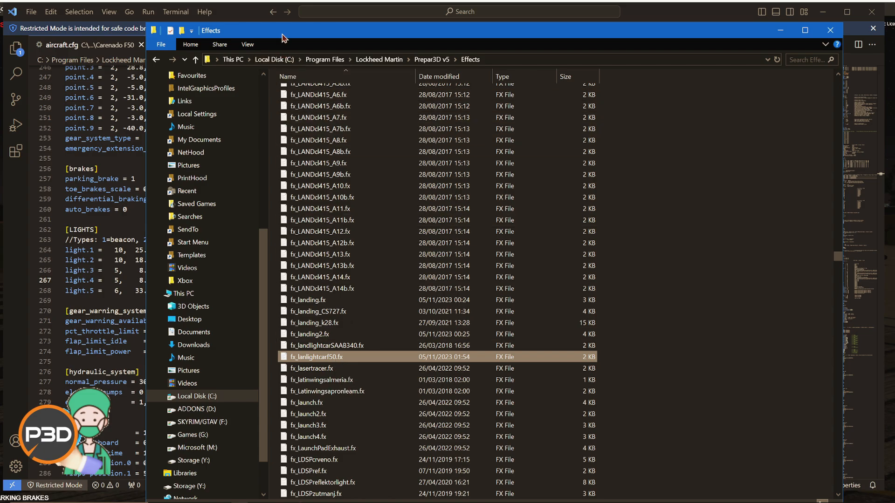
{"action": "left_click_drag", "start_coordinate": [281, 38], "coordinate": [333, 41]}
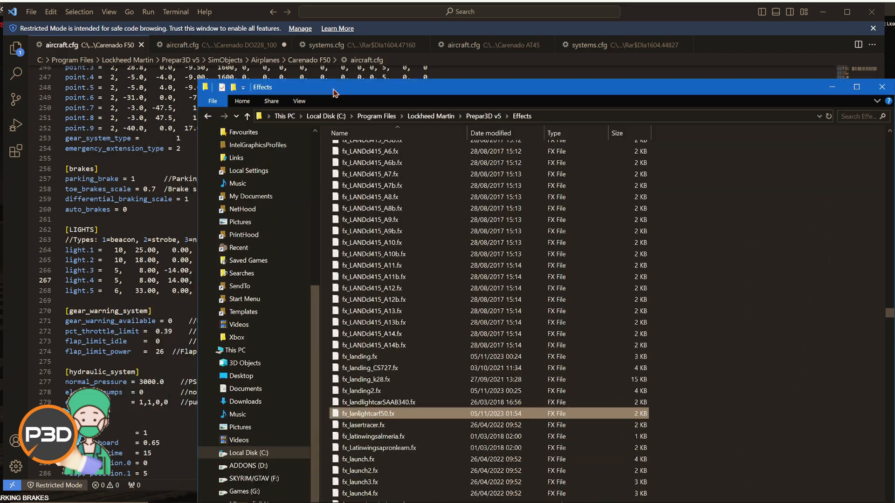
Open fx_lanlightcarf50.fx in Visual Studio Code and read through its emitter and particle settings
{"action": "right_click", "coordinate": [376, 360]}
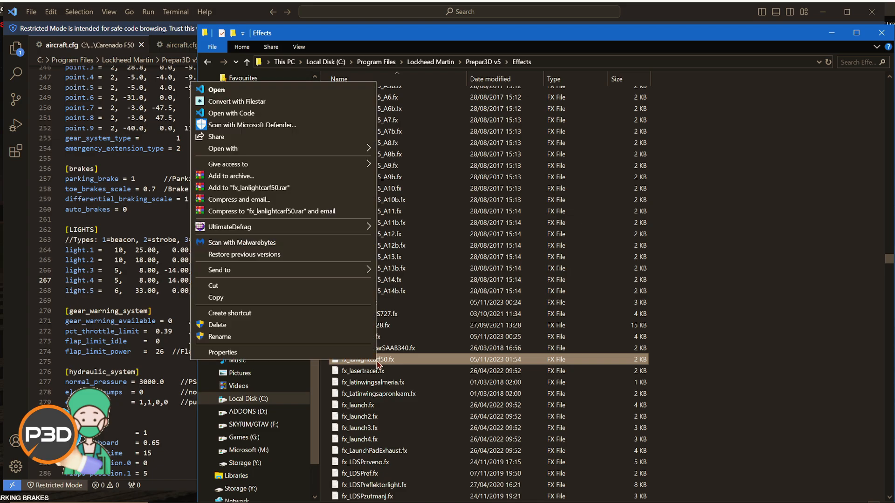
{"action": "left_click", "coordinate": [256, 117]}
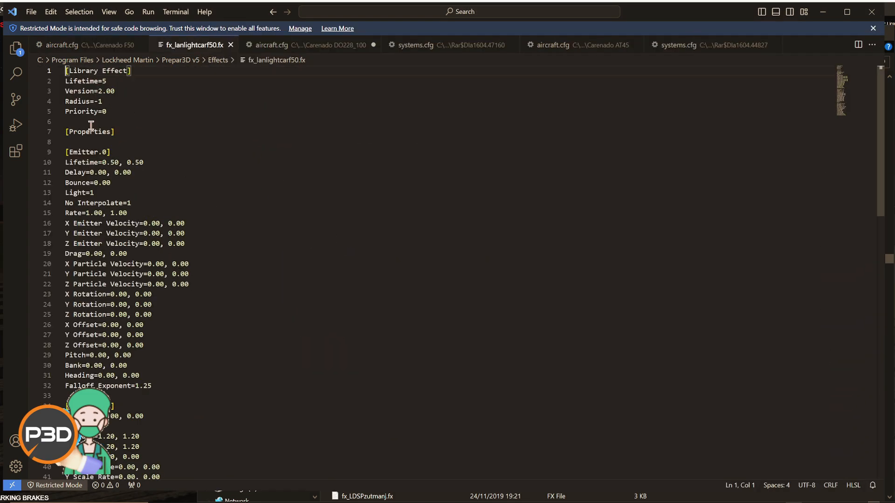
{"action": "scroll", "coordinate": [261, 359], "scroll_direction": "down", "scroll_amount": 10}
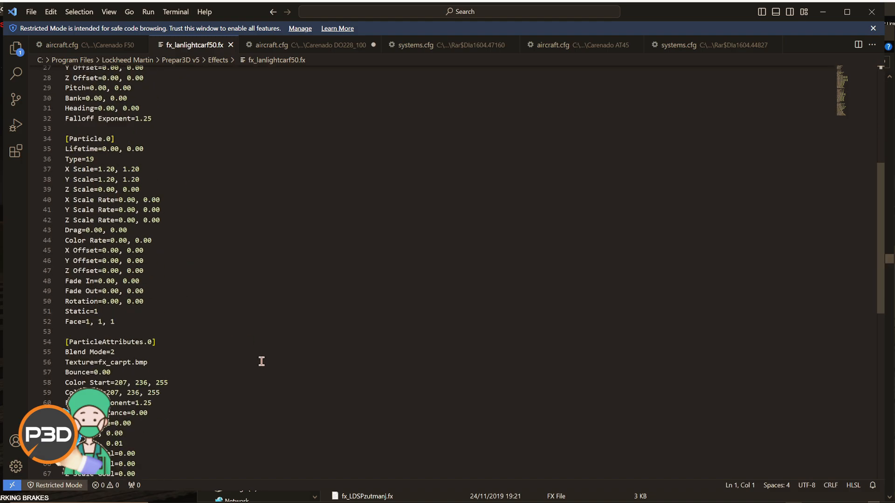
{"action": "scroll", "coordinate": [276, 336], "scroll_direction": "up", "scroll_amount": 10}
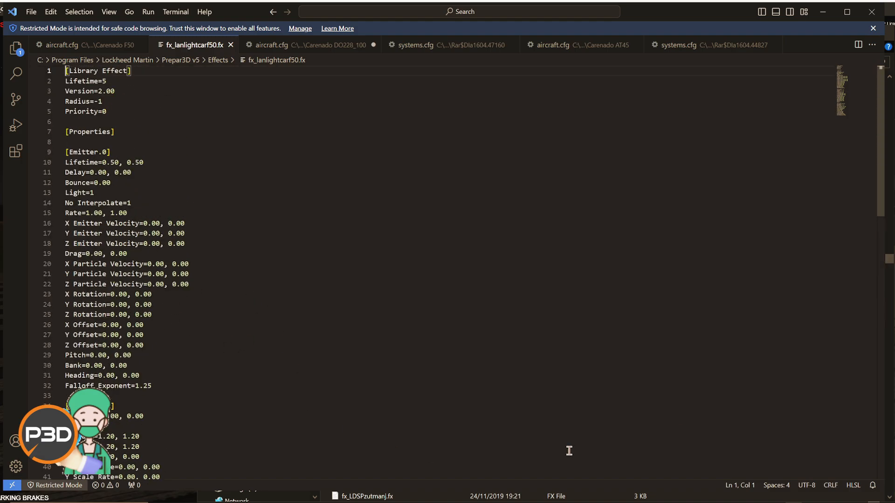
Return to the Effects folder in File Explorer and look through the files to find the LIGHT_CARENADO effects
{"action": "key", "text": "alt+Tab"}
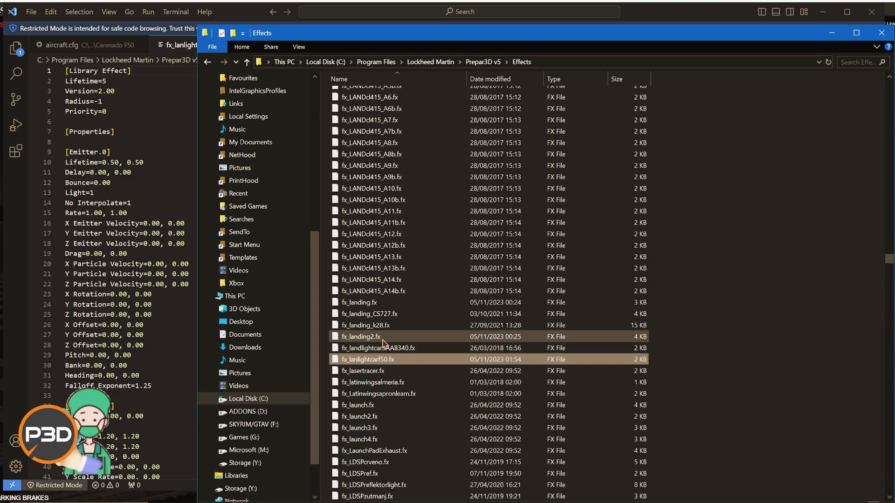
{"action": "scroll", "coordinate": [551, 409], "scroll_direction": "down", "scroll_amount": 5}
{"action": "scroll", "coordinate": [552, 409], "scroll_direction": "down", "scroll_amount": 20}
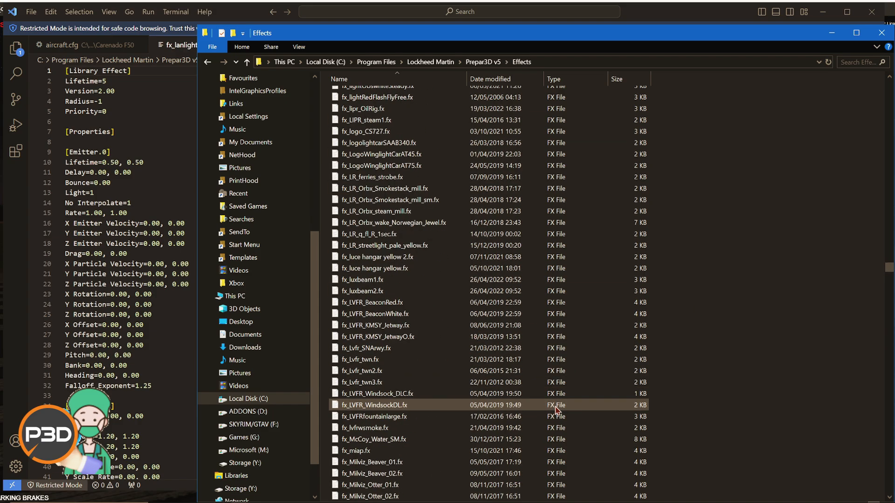
{"action": "scroll", "coordinate": [558, 409], "scroll_direction": "down", "scroll_amount": 15}
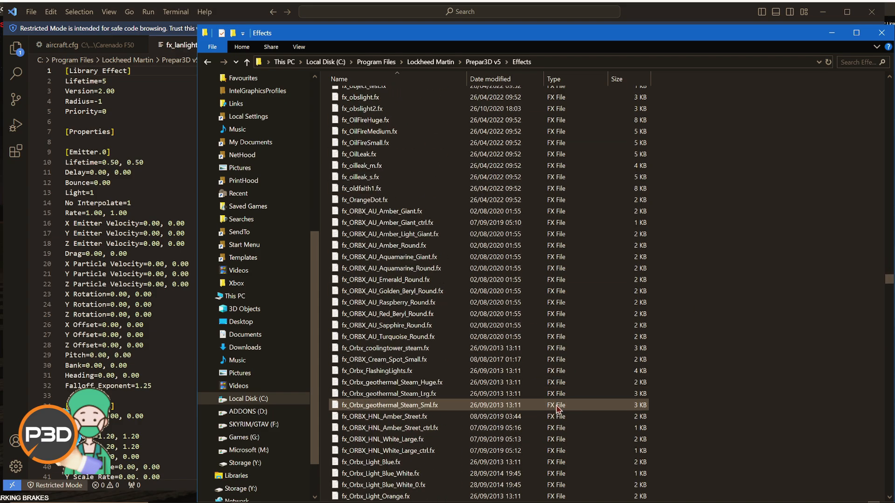
{"action": "scroll", "coordinate": [558, 408], "scroll_direction": "up", "scroll_amount": 10}
{"action": "left_click_drag", "start_coordinate": [888, 275], "coordinate": [884, 412]}
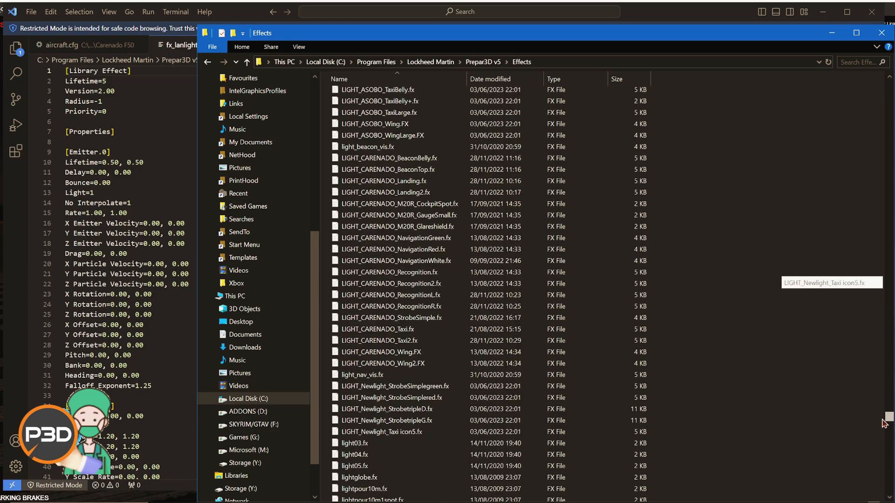
{"action": "scroll", "coordinate": [677, 408], "scroll_direction": "up", "scroll_amount": 1}
{"action": "scroll", "coordinate": [645, 404], "scroll_direction": "down", "scroll_amount": 4}
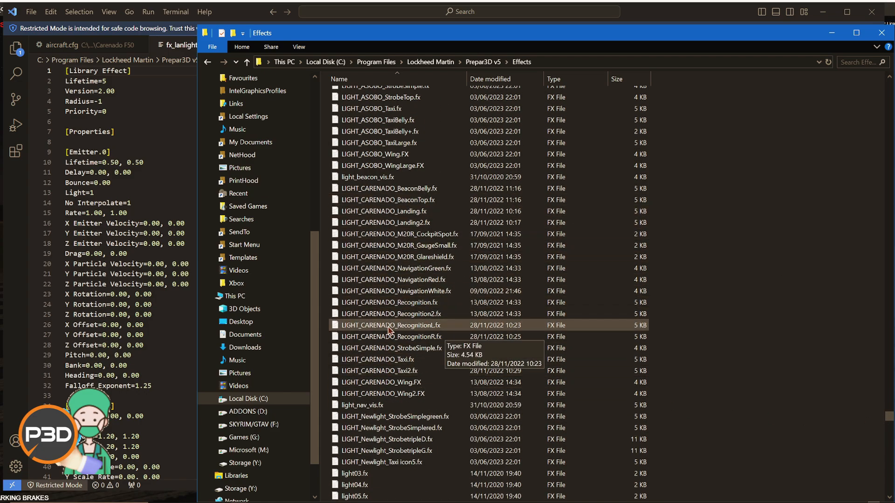
Open LIGHT_CARENADO_Taxi.fx in Visual Studio Code, examine its particle and light attributes, and close both open effect files
{"action": "left_click", "coordinate": [389, 363]}
{"action": "right_click", "coordinate": [389, 363]}
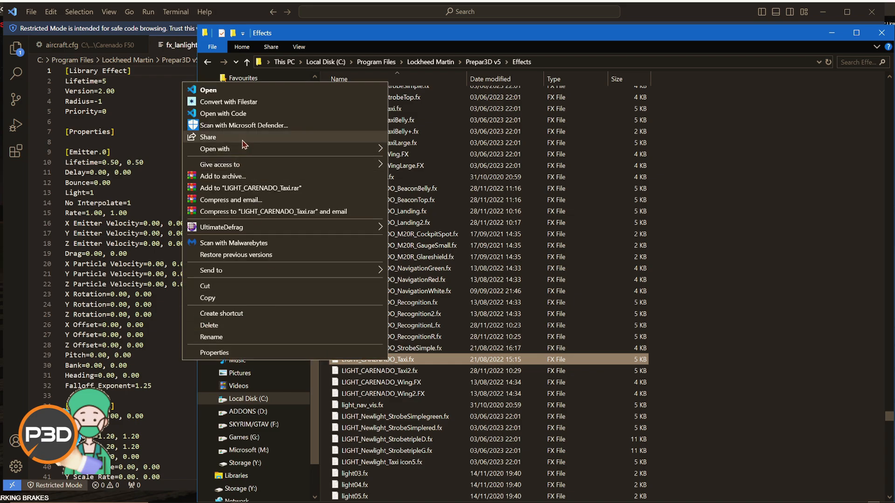
{"action": "left_click", "coordinate": [243, 117]}
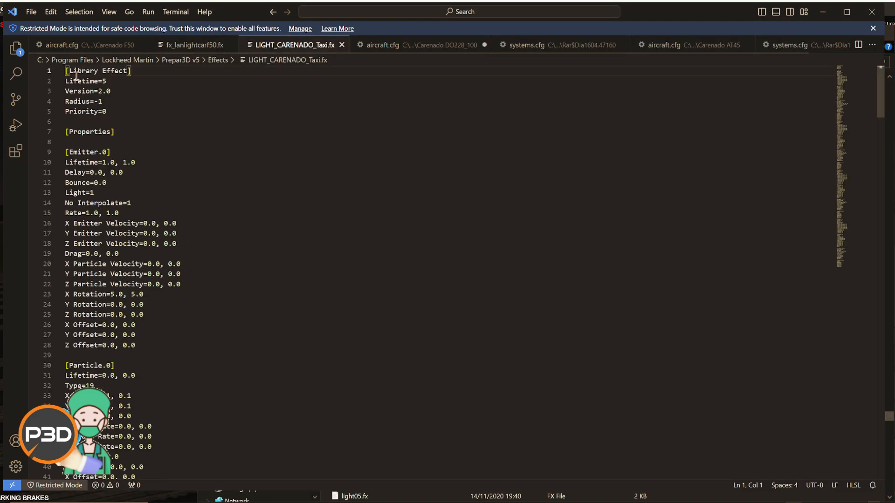
{"action": "scroll", "coordinate": [216, 261], "scroll_direction": "down", "scroll_amount": 3}
{"action": "scroll", "coordinate": [218, 285], "scroll_direction": "down", "scroll_amount": 4}
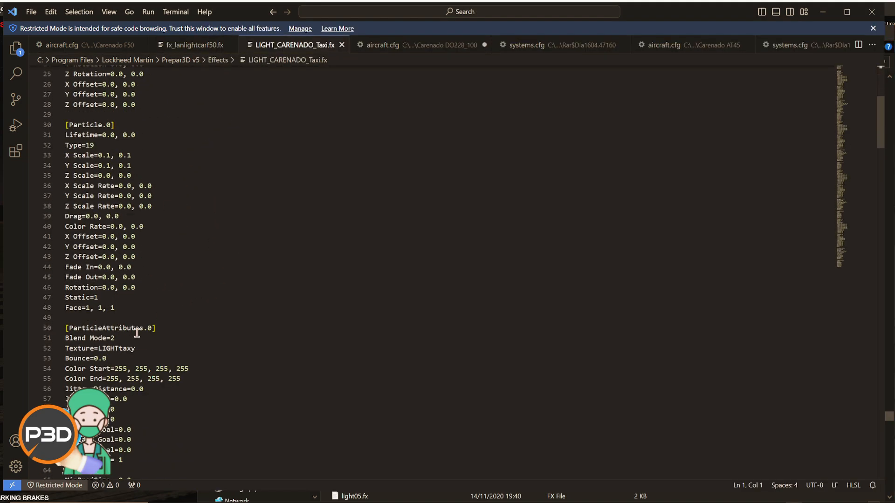
{"action": "scroll", "coordinate": [136, 332], "scroll_direction": "down", "scroll_amount": 4}
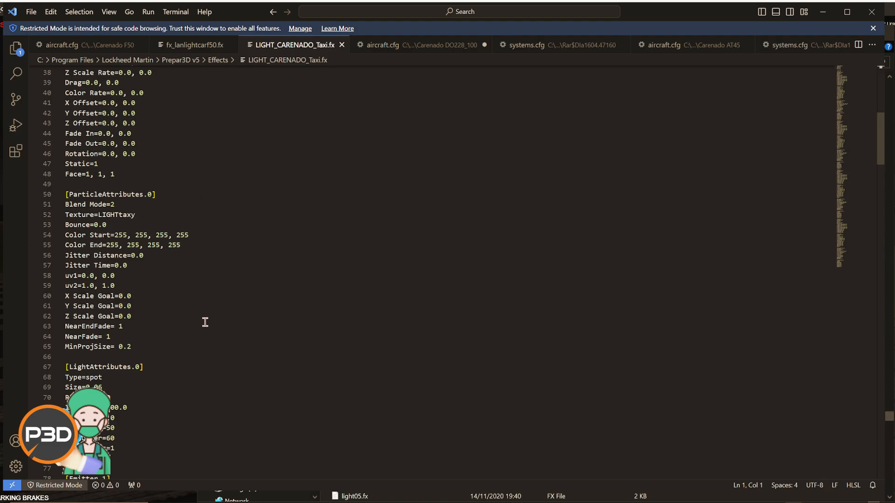
{"action": "left_click", "coordinate": [341, 45]}
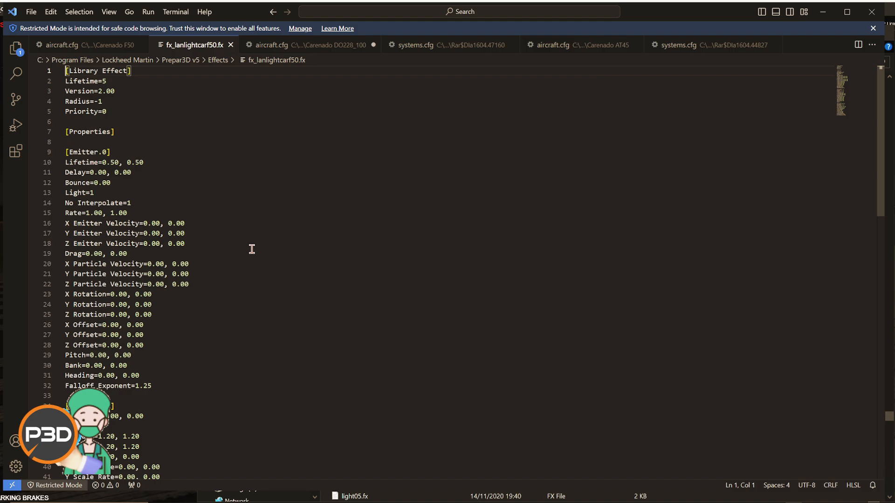
{"action": "left_click", "coordinate": [230, 45]}
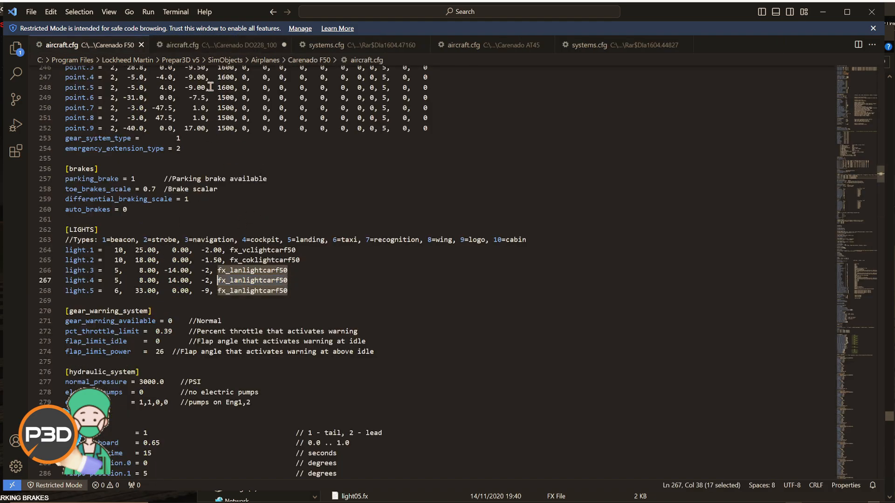
Review the light.3 to light.16 entries in the [lights] section of the DO228_100 aircraft.cfg
{"action": "left_click", "coordinate": [240, 47]}
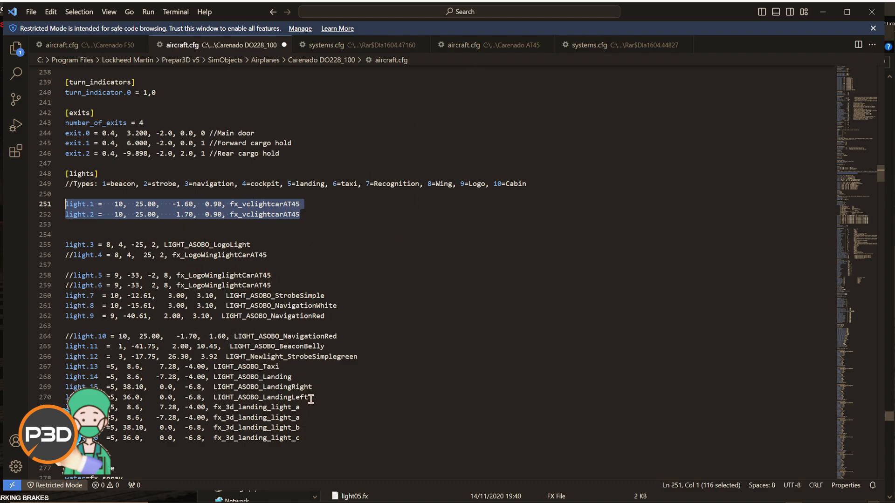
{"action": "left_click_drag", "start_coordinate": [316, 395], "coordinate": [71, 243]}
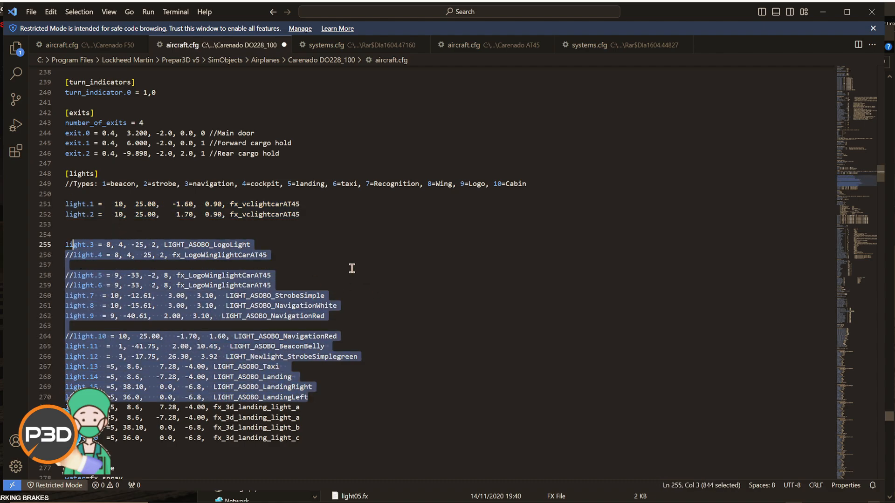
{"action": "left_click", "coordinate": [270, 241]}
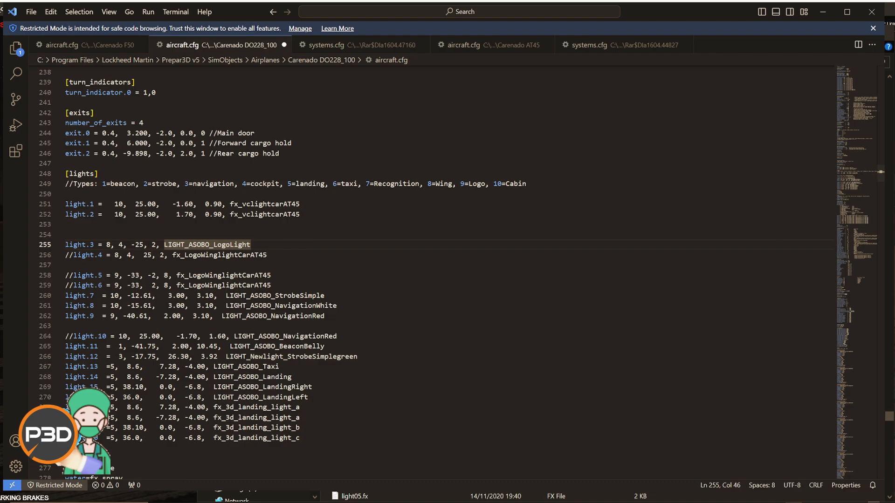
Switch to the Newlight 4.9.11_EX40e.zip archive in WinRAR and go from the Asobo_KingAir350 folder up to the list of z-Newlight packages
{"action": "key", "text": "alt+Tab"}
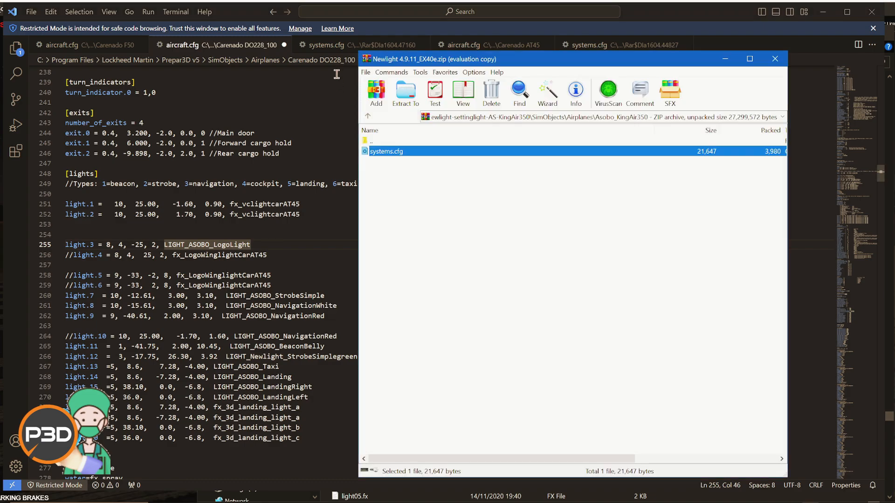
{"action": "left_click", "coordinate": [367, 116]}
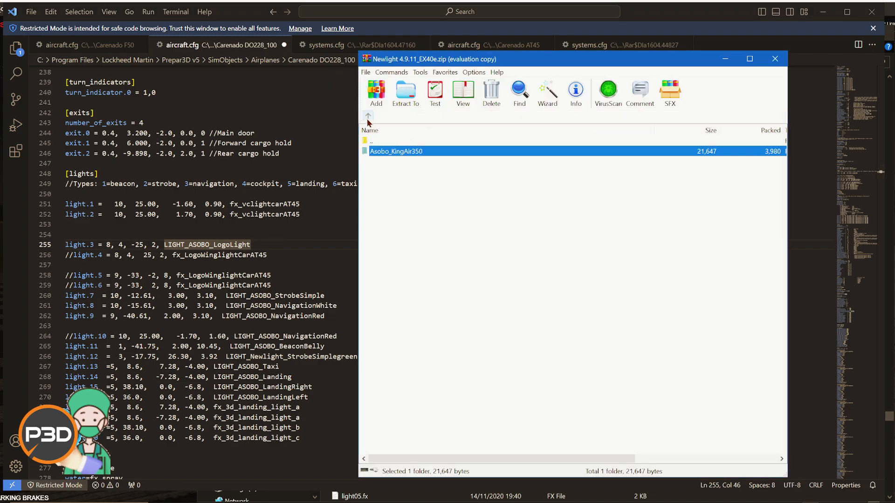
{"action": "left_click", "coordinate": [367, 116]}
{"action": "left_click", "coordinate": [367, 116]}
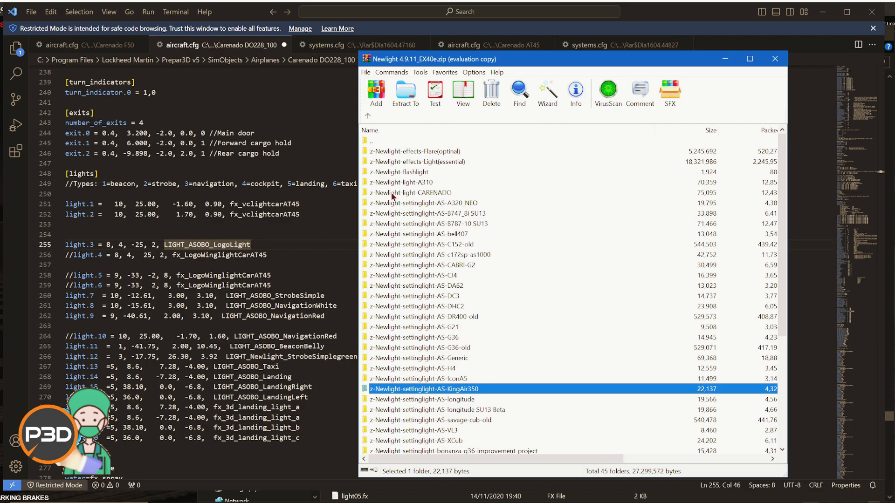
Open the z-Newlight-light-CARENADO folder in the archive and select the LIGHT_CARENADO_NavigationGreen.fx effect
{"action": "double_click", "coordinate": [392, 194]}
{"action": "double_click", "coordinate": [386, 152]}
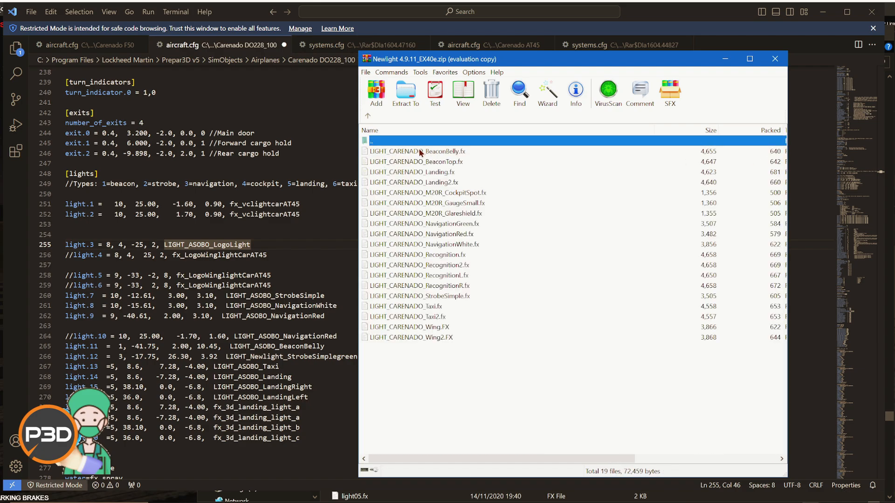
{"action": "left_click", "coordinate": [411, 225]}
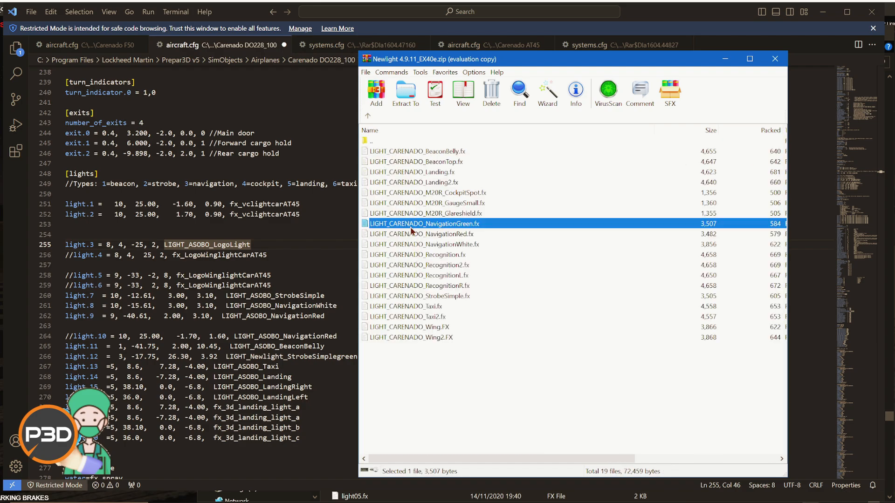
{"action": "left_click", "coordinate": [416, 224]}
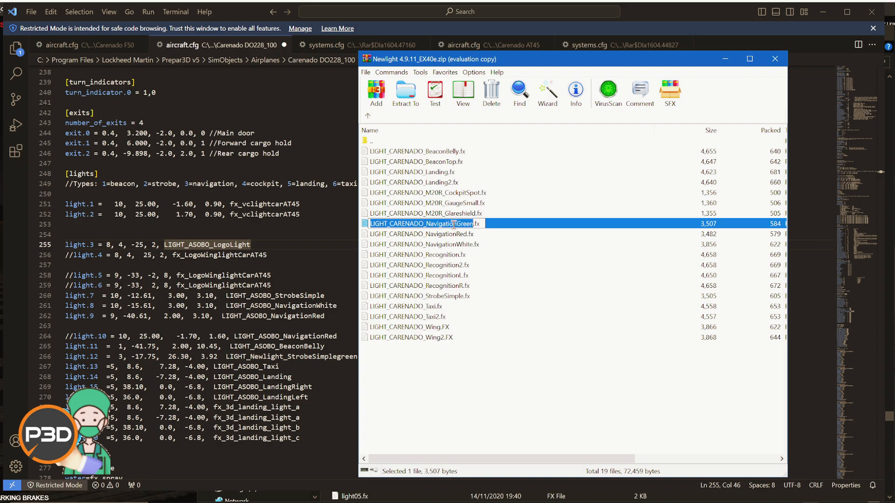
{"action": "left_click", "coordinate": [434, 344]}
{"action": "left_click", "coordinate": [444, 226]}
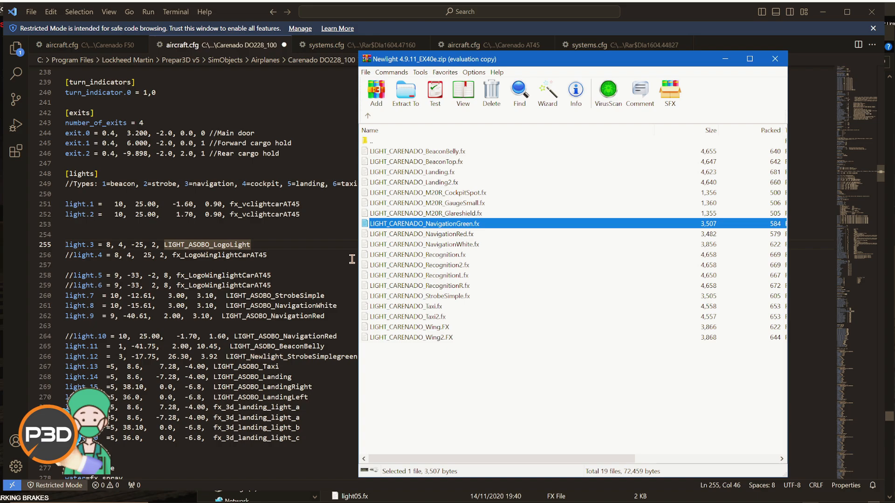
Copy the LIGHT_CARENADO_NavigationRed name from the archive and use it as the light.9 effect in the DO228_100 aircraft.cfg in Visual Studio Code
{"action": "left_click", "coordinate": [400, 238]}
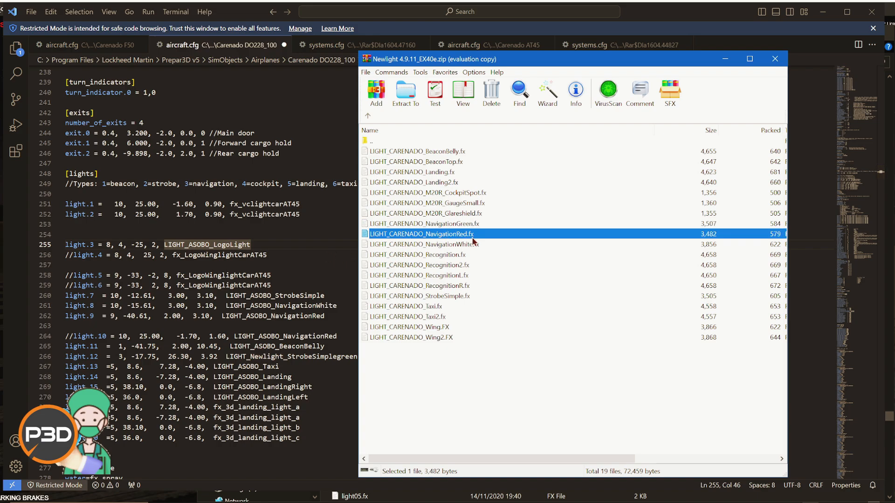
{"action": "left_click", "coordinate": [467, 233]}
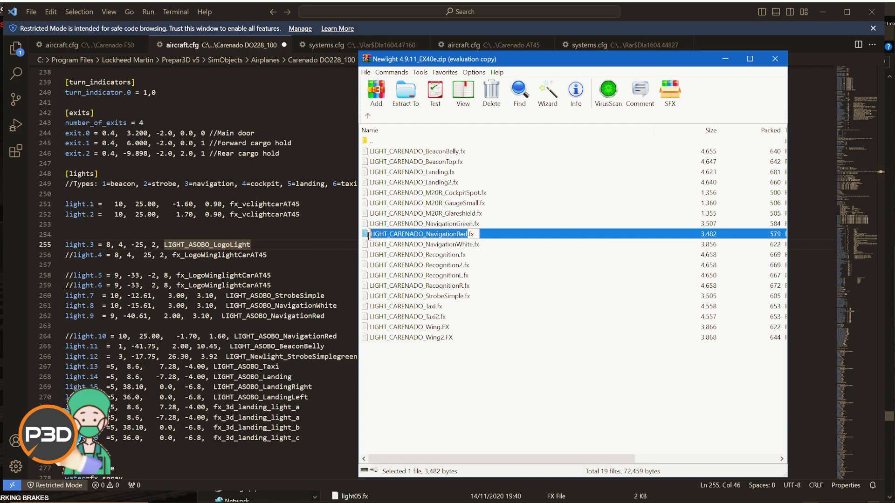
{"action": "right_click", "coordinate": [389, 234]}
{"action": "left_click", "coordinate": [339, 268]}
{"action": "left_click", "coordinate": [241, 11]}
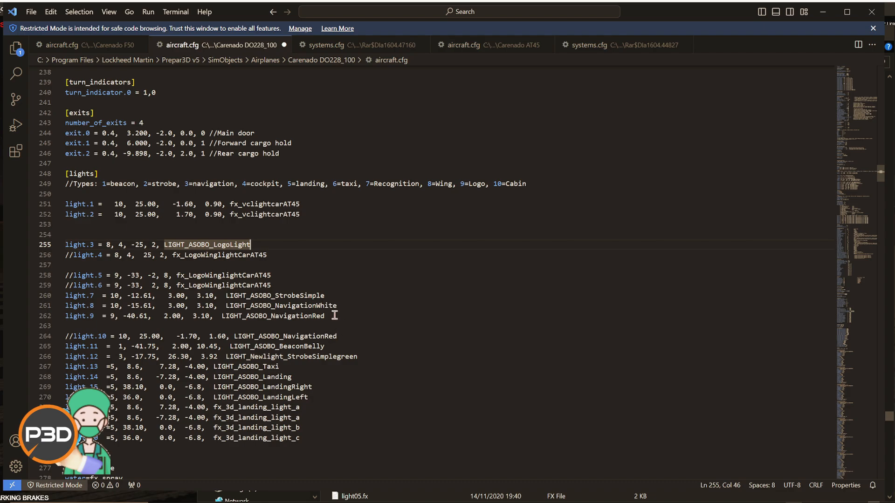
{"action": "left_click_drag", "start_coordinate": [326, 316], "coordinate": [222, 316]}
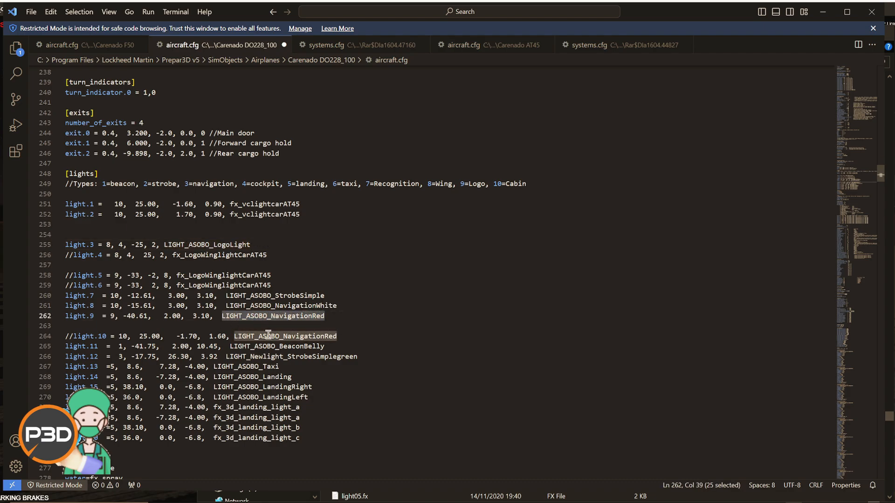
{"action": "key", "text": "ctrl+v"}
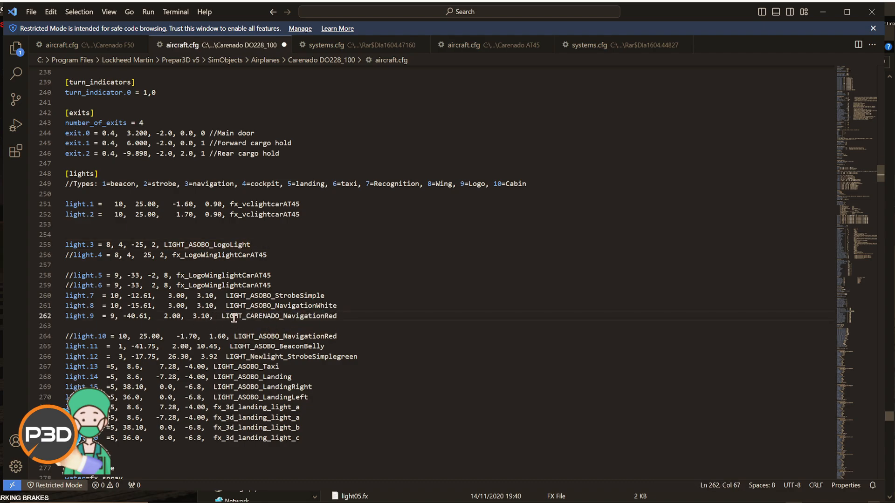
Copy the LIGHT_CARENADO_NavigationWhite name from the WinRAR archive and use it to replace the light.8 effect in aircraft.cfg
{"action": "mouse_move", "coordinate": [555, 501]}
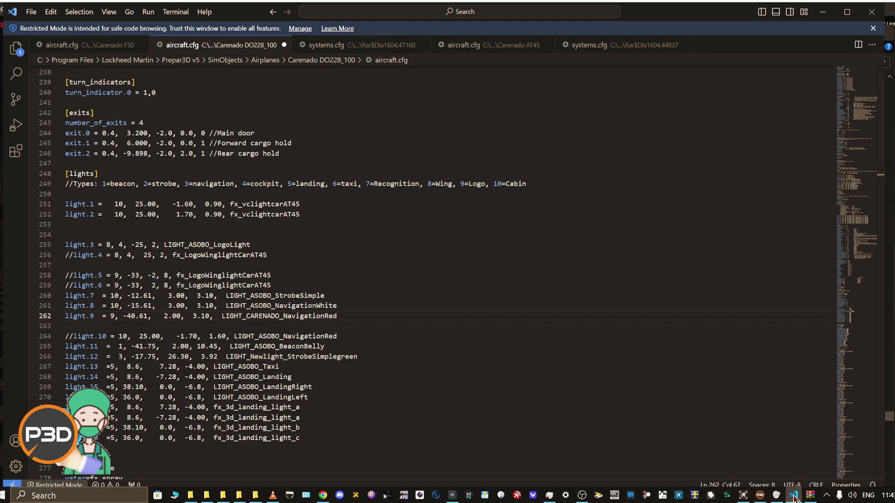
{"action": "left_click", "coordinate": [809, 497]}
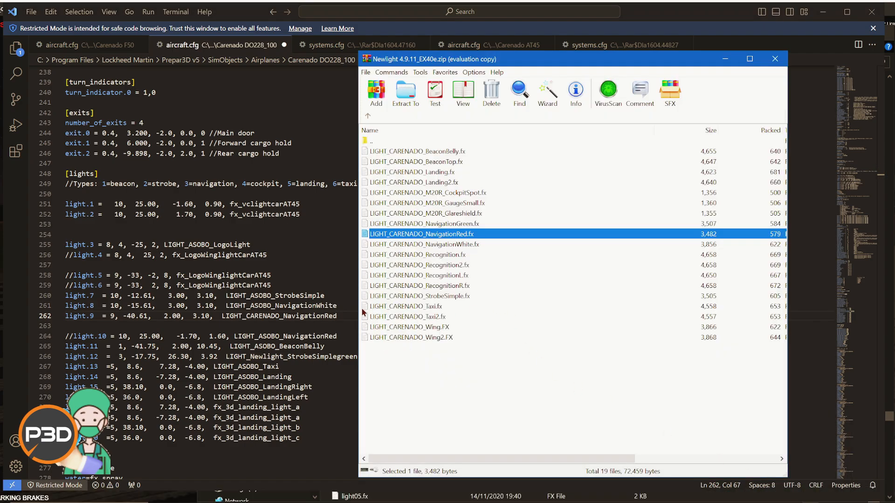
{"action": "left_click", "coordinate": [453, 247]}
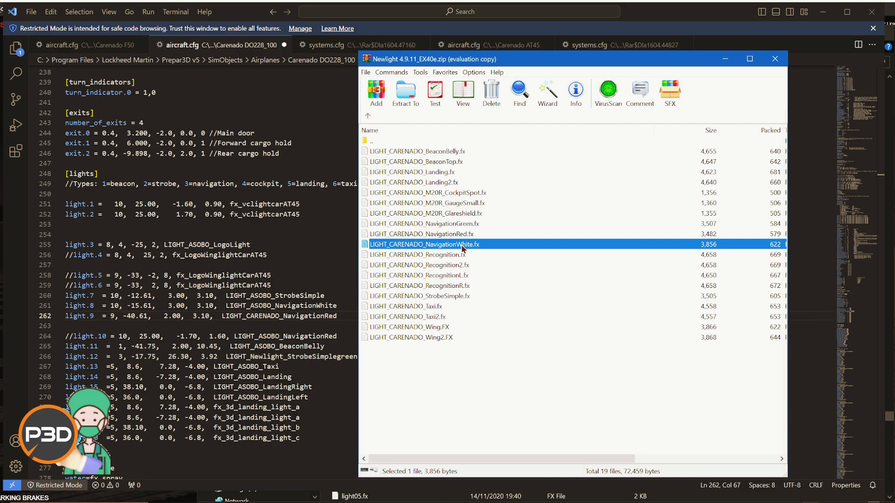
{"action": "left_click", "coordinate": [463, 247]}
{"action": "left_click_drag", "start_coordinate": [473, 244], "coordinate": [371, 246]}
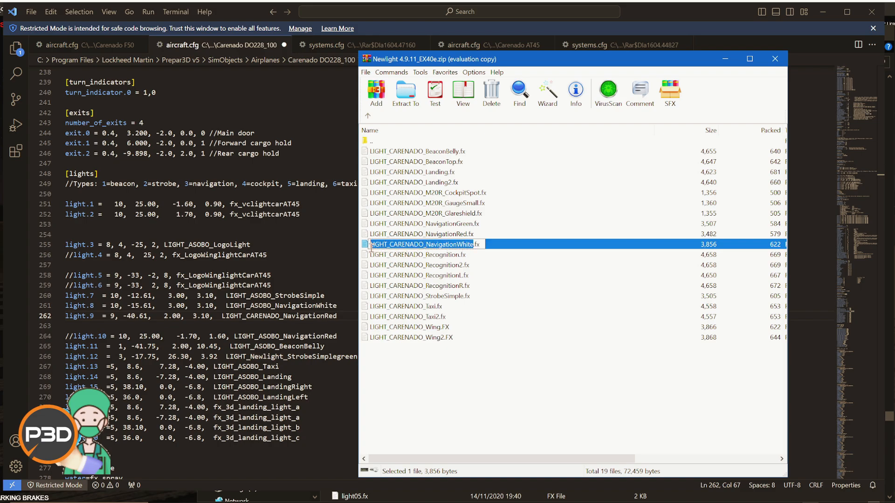
{"action": "left_click", "coordinate": [246, 14]}
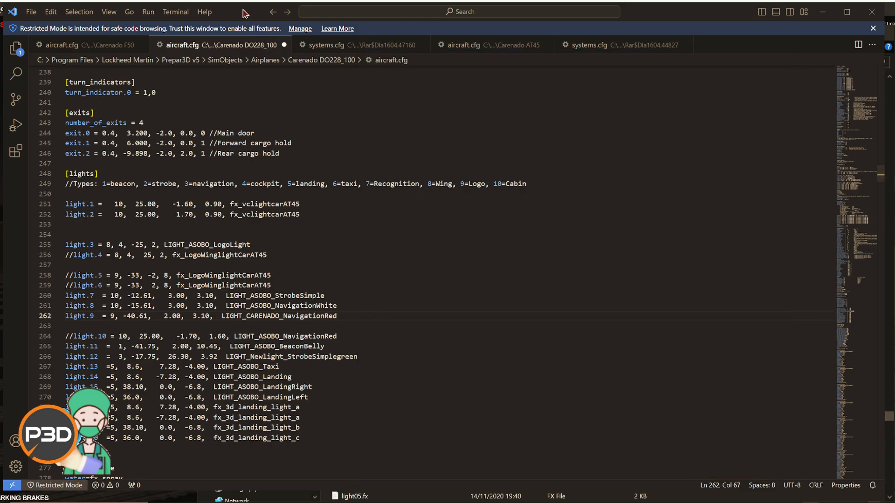
{"action": "double_click", "coordinate": [305, 315]}
{"action": "left_click_drag", "start_coordinate": [334, 309], "coordinate": [228, 302]}
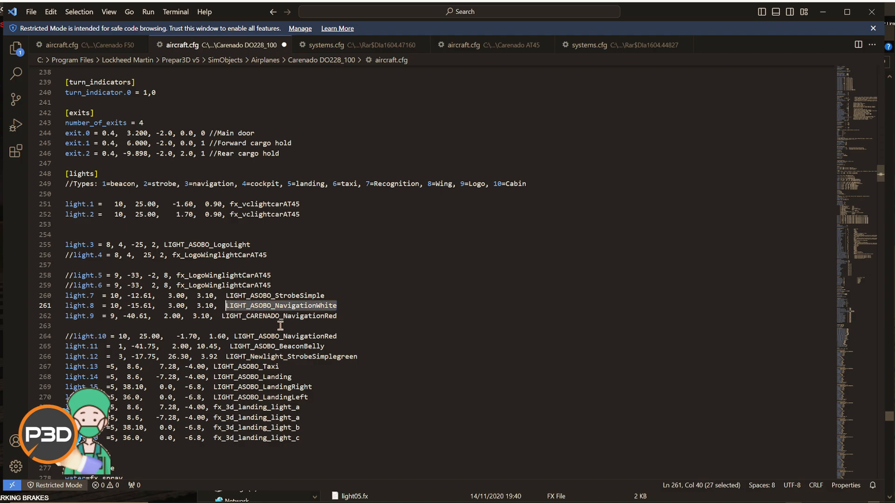
{"action": "key", "text": "ctrl+v"}
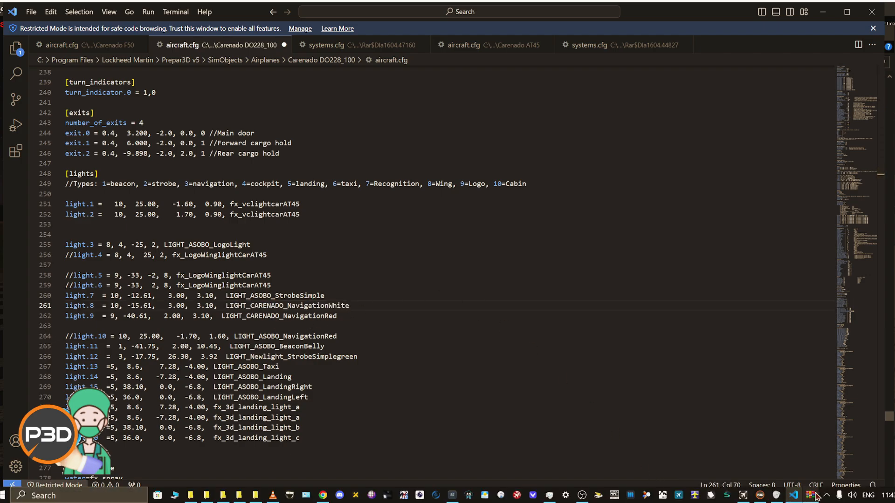
Replace the light.11 effect in aircraft.cfg with LIGHT_CARENADO_BeaconBelly, copying the name from the WinRAR archive
{"action": "mouse_move", "coordinate": [813, 496]}
{"action": "left_click", "coordinate": [811, 459]}
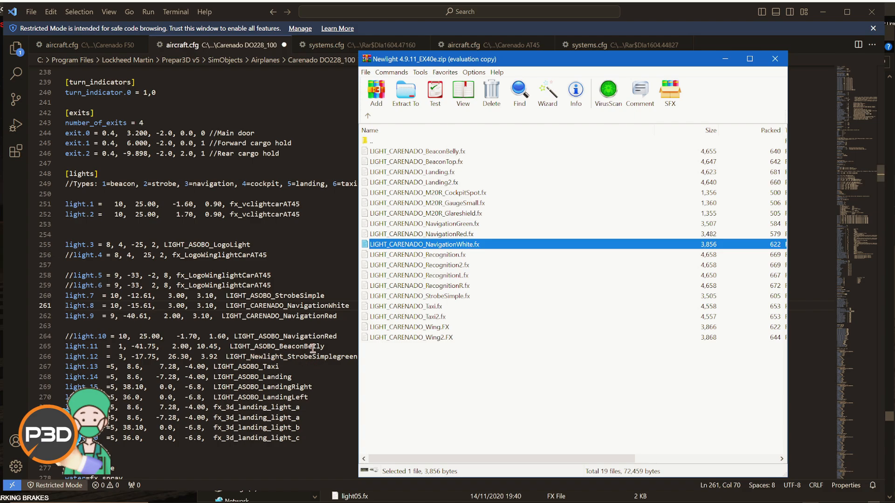
{"action": "left_click", "coordinate": [448, 151]}
{"action": "left_click", "coordinate": [444, 152]}
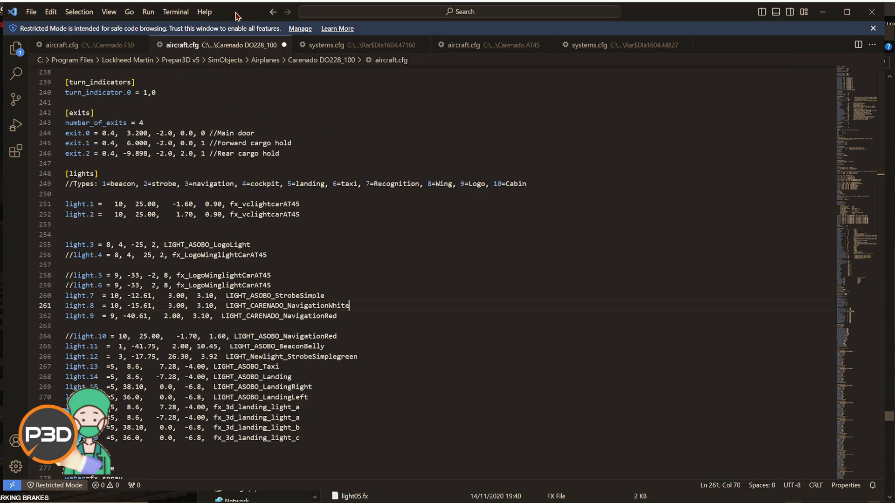
{"action": "key", "text": "alt+Tab"}
{"action": "left_click_drag", "start_coordinate": [326, 346], "coordinate": [235, 347]}
{"action": "key", "text": "ctrl+v"}
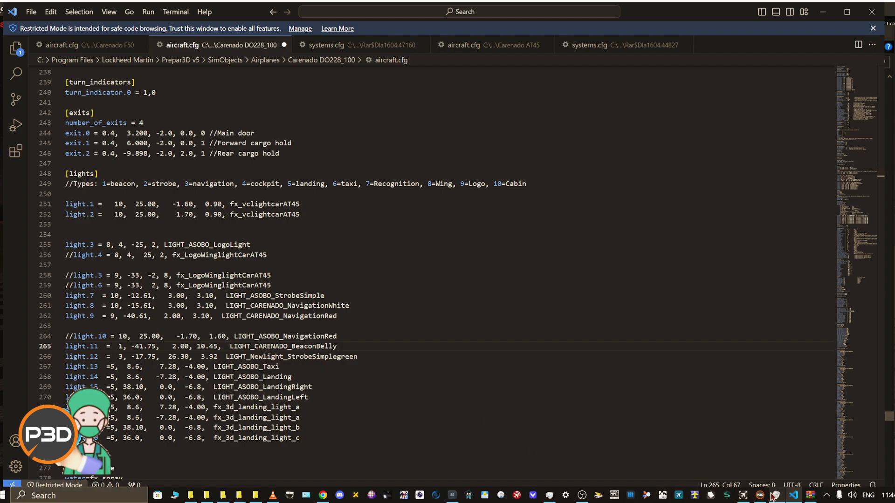
{"action": "left_click", "coordinate": [810, 495]}
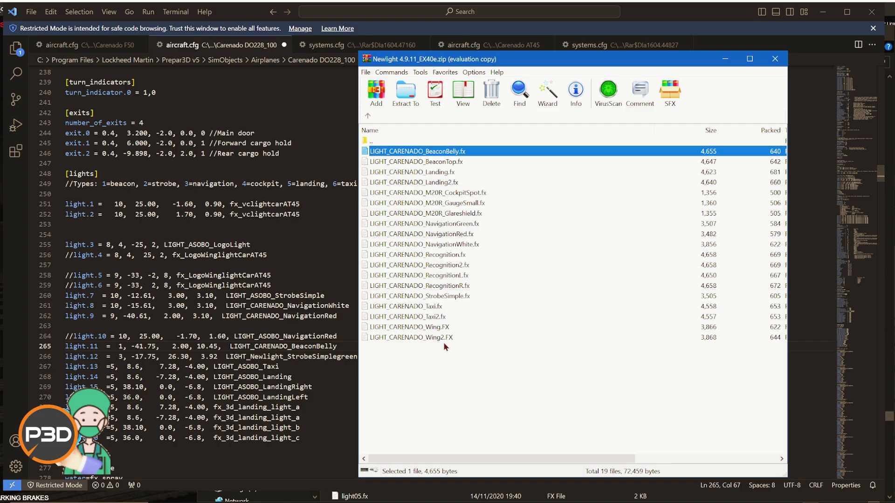
{"action": "left_click", "coordinate": [426, 307]}
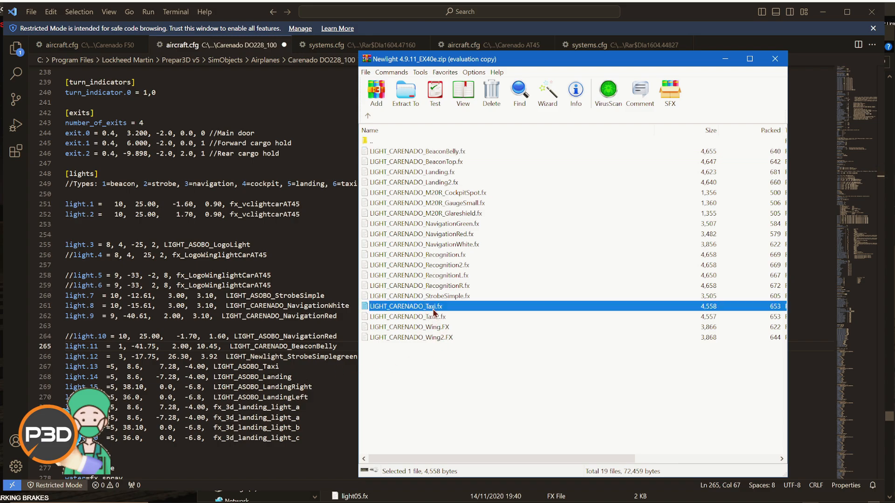
{"action": "left_click", "coordinate": [432, 309]}
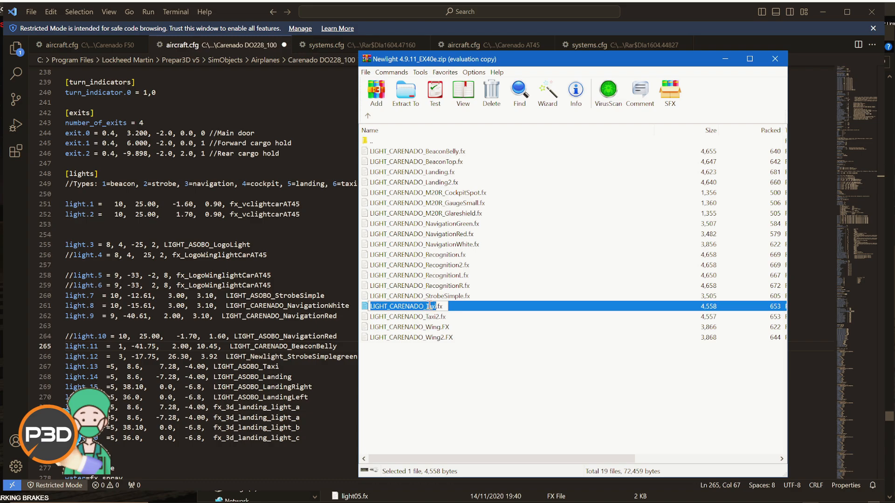
{"action": "left_click", "coordinate": [230, 15]}
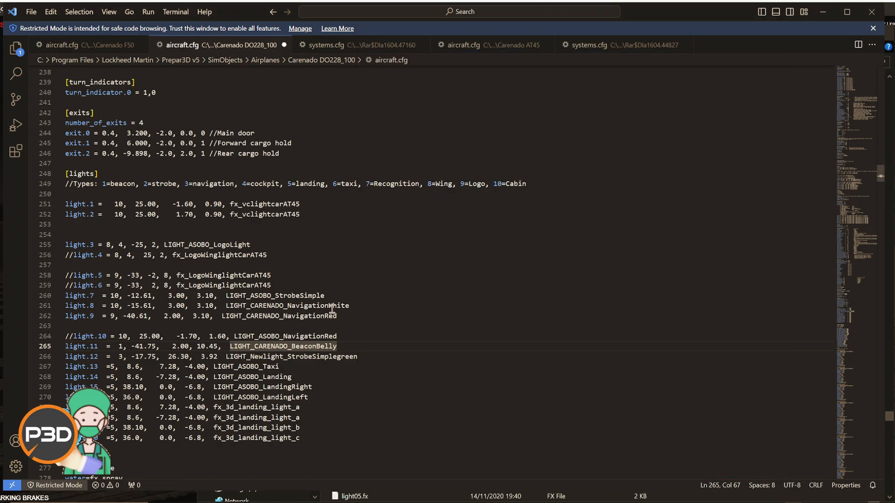
Copy the LIGHT_CARENADO_Taxi2 name from the WinRAR archive and put it in place of the light.13 effect in aircraft.cfg
{"action": "left_click", "coordinate": [814, 495]}
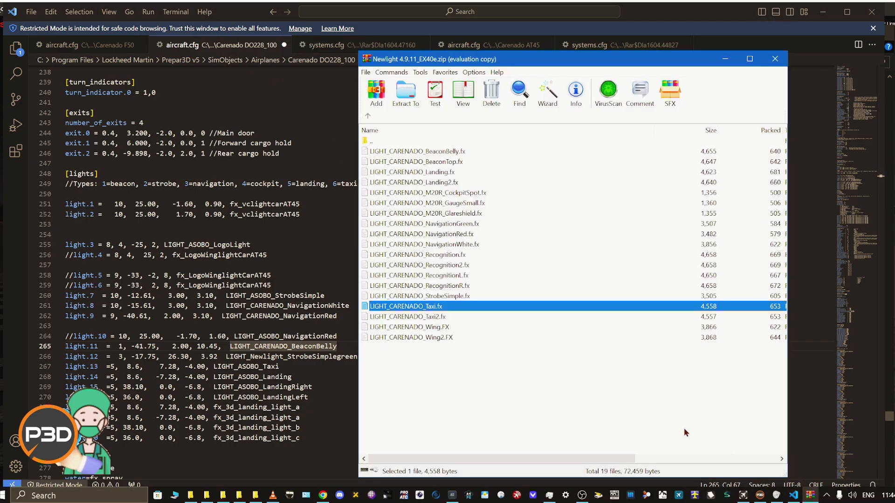
{"action": "left_click", "coordinate": [421, 318]}
{"action": "left_click", "coordinate": [422, 317]}
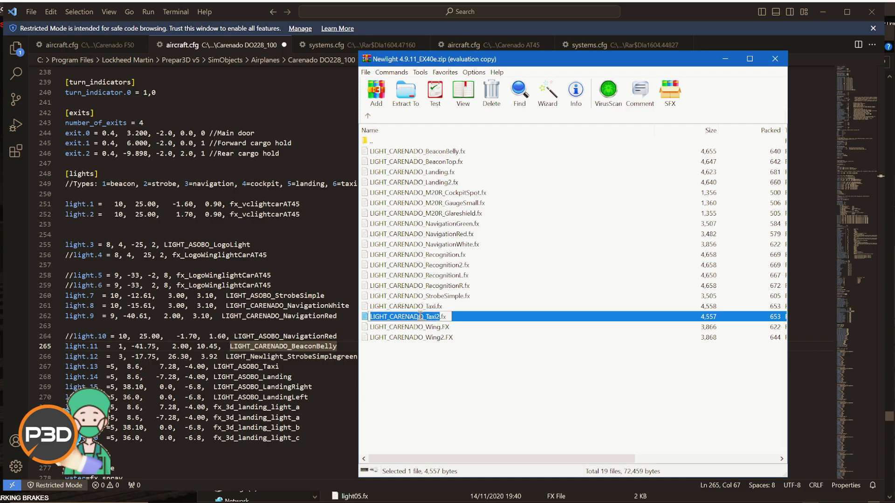
{"action": "left_click", "coordinate": [225, 18]}
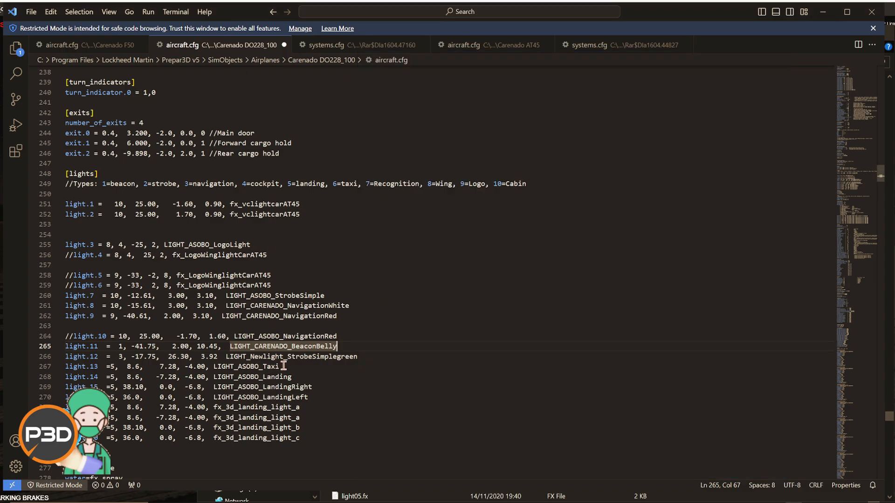
{"action": "left_click_drag", "start_coordinate": [281, 366], "coordinate": [215, 366]}
{"action": "key", "text": "ctrl+v"}
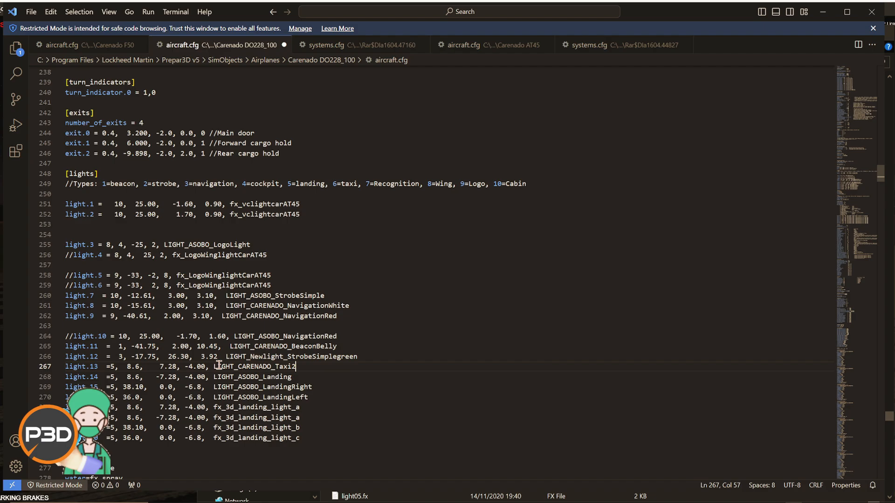
Change the light.14 effect in aircraft.cfg to LIGHT_CARENADO_Landing2, using the name copied from the WinRAR archive
{"action": "left_click", "coordinate": [809, 495]}
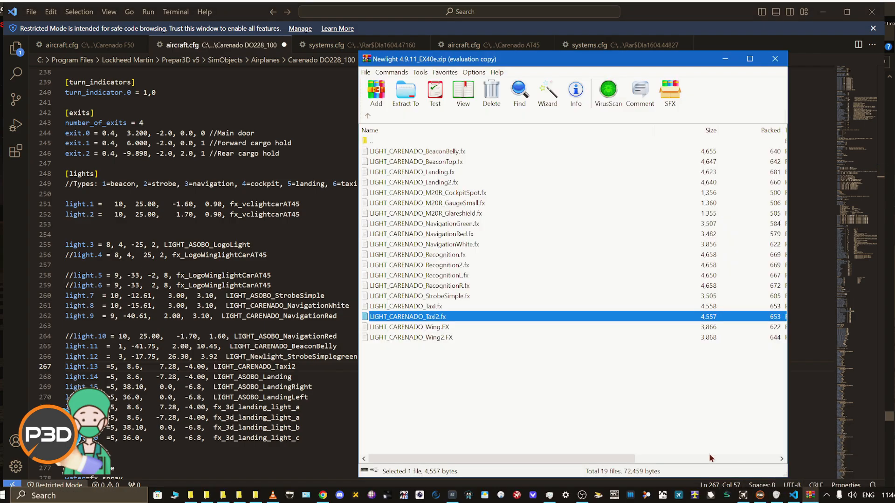
{"action": "left_click", "coordinate": [432, 183]}
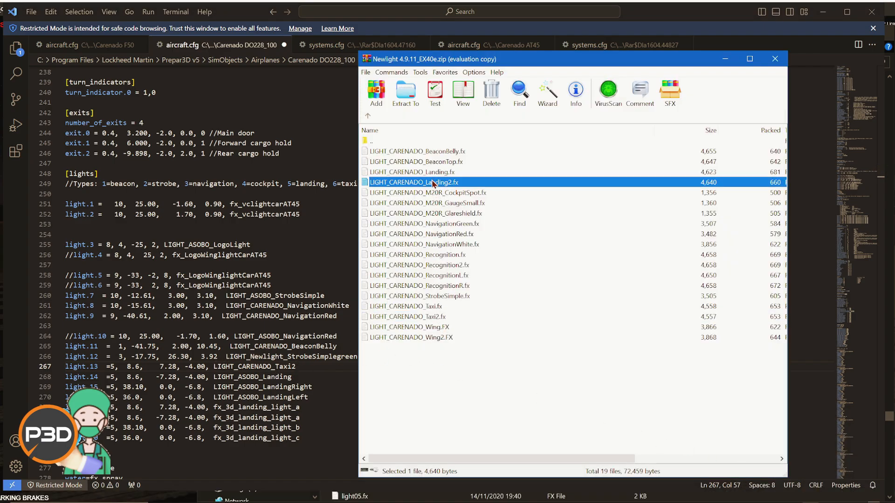
{"action": "left_click", "coordinate": [432, 183]}
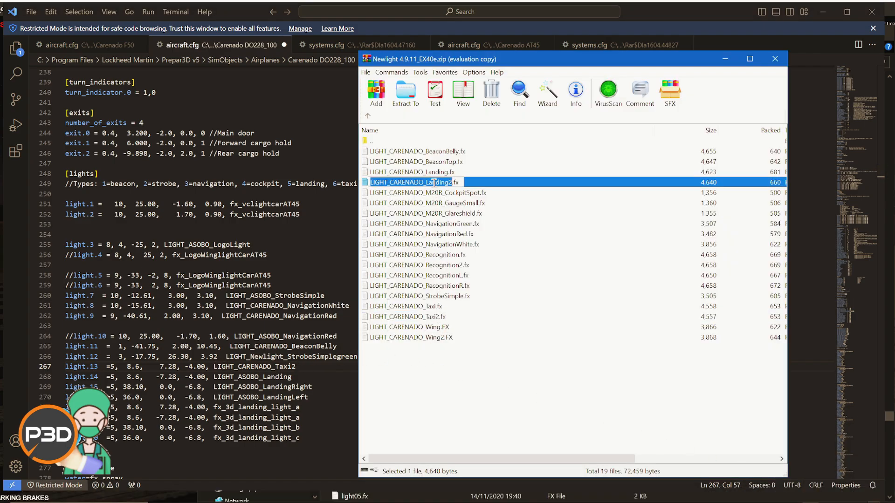
{"action": "left_click", "coordinate": [248, 8]}
{"action": "left_click_drag", "start_coordinate": [300, 377], "coordinate": [214, 377]}
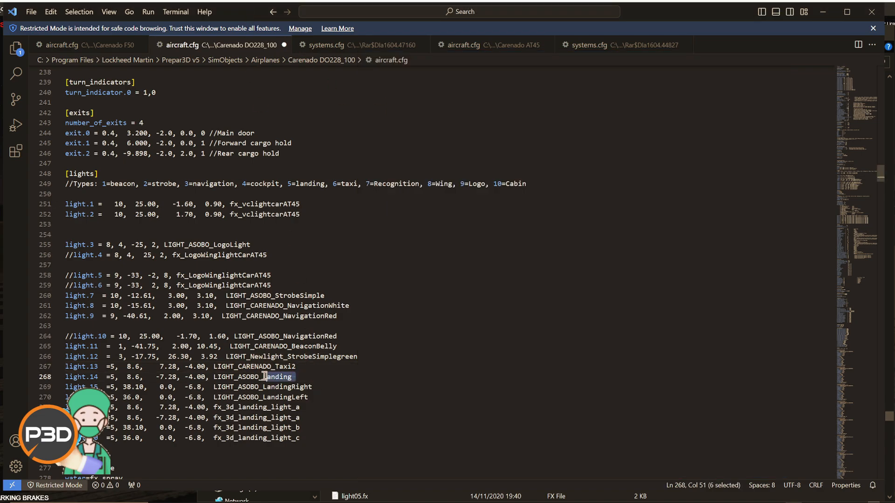
{"action": "key", "text": "ctrl+v"}
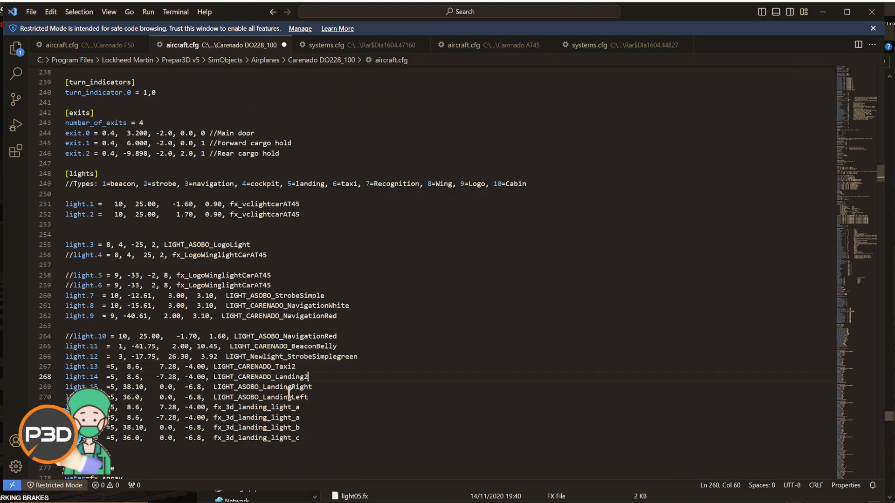
Replace the light.7 effect in aircraft.cfg with LIGHT_CARENADO_StrobeSimple, copying the name from the WinRAR archive
{"action": "left_click", "coordinate": [809, 496]}
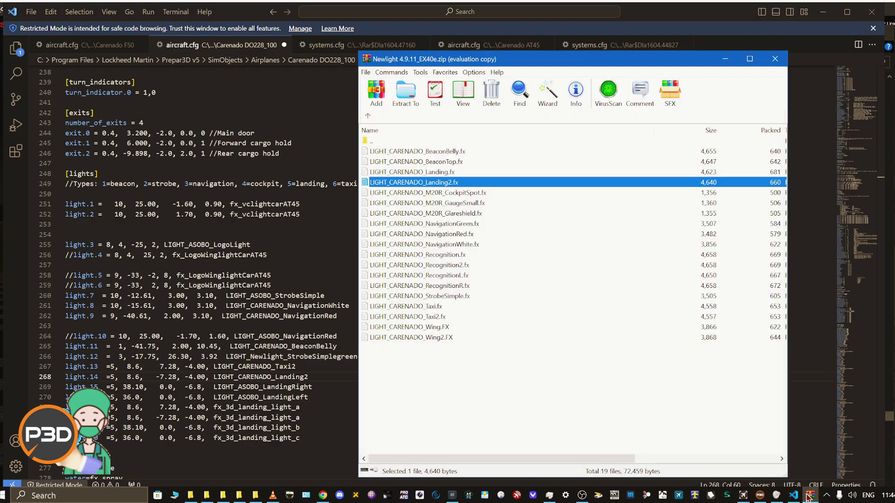
{"action": "left_click", "coordinate": [443, 298]}
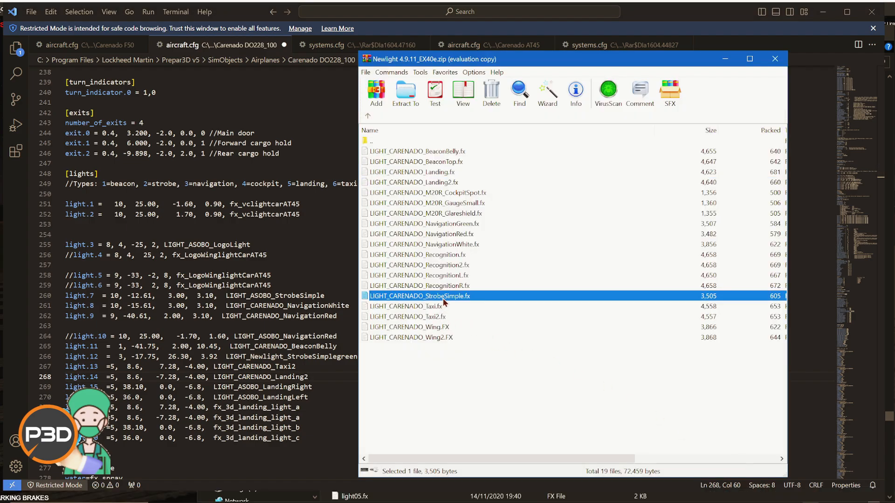
{"action": "left_click", "coordinate": [442, 297]}
{"action": "key", "text": "ctrl+c"}
{"action": "key", "text": "alt+Tab"}
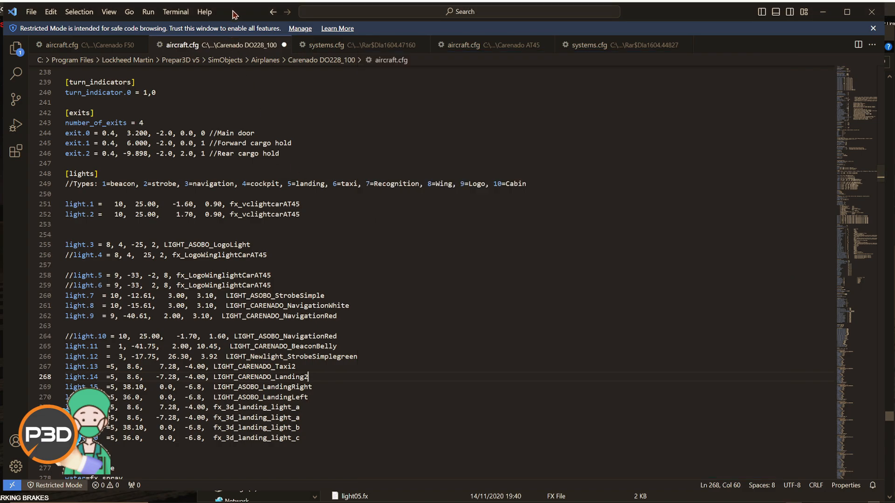
{"action": "left_click_drag", "start_coordinate": [325, 296], "coordinate": [228, 297]}
{"action": "key", "text": "ctrl+v"}
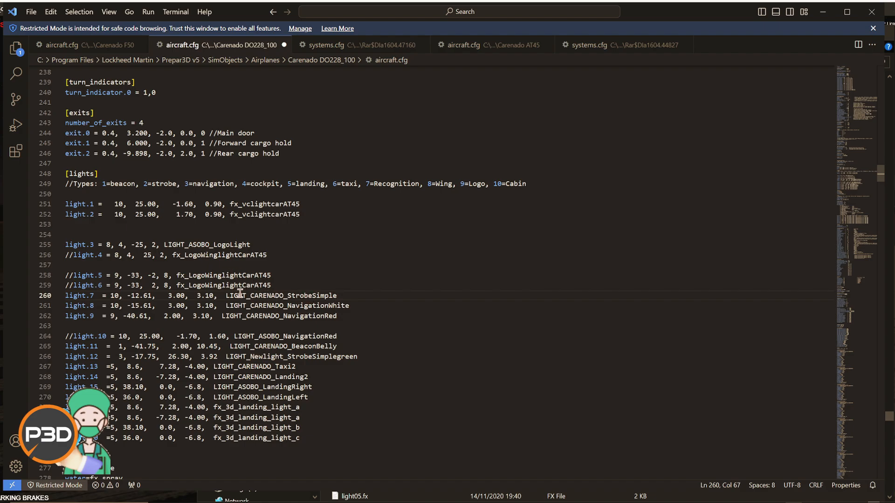
Look through the LIGHT_ASOBO and LIGHT_CARENADO files in the Prepar3D v5 Effects folder, then minimize the folder window
{"action": "mouse_move", "coordinate": [678, 501]}
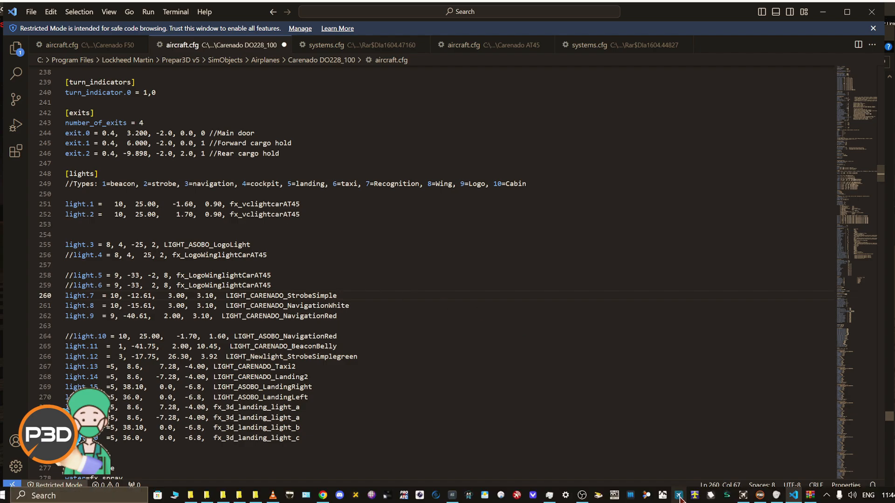
{"action": "left_click", "coordinate": [810, 495]}
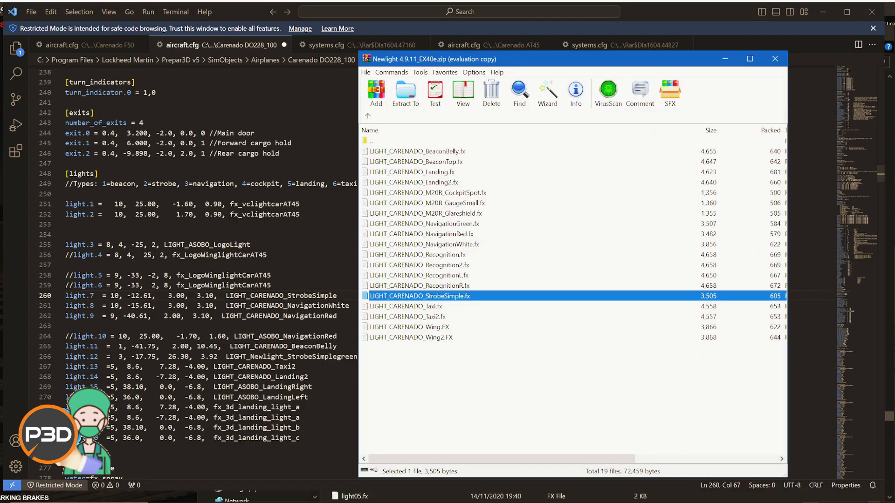
{"action": "key", "text": "alt+Tab"}
{"action": "scroll", "coordinate": [490, 294], "scroll_direction": "up", "scroll_amount": 3}
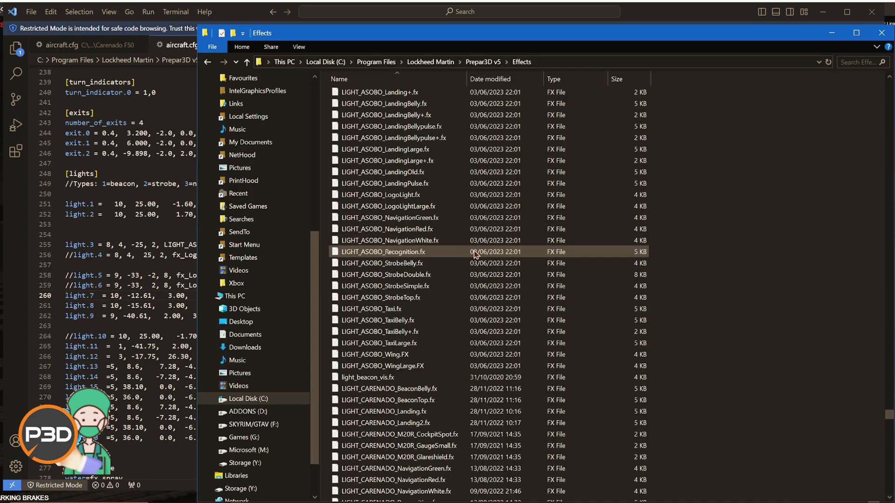
{"action": "scroll", "coordinate": [810, 394], "scroll_direction": "down", "scroll_amount": 4}
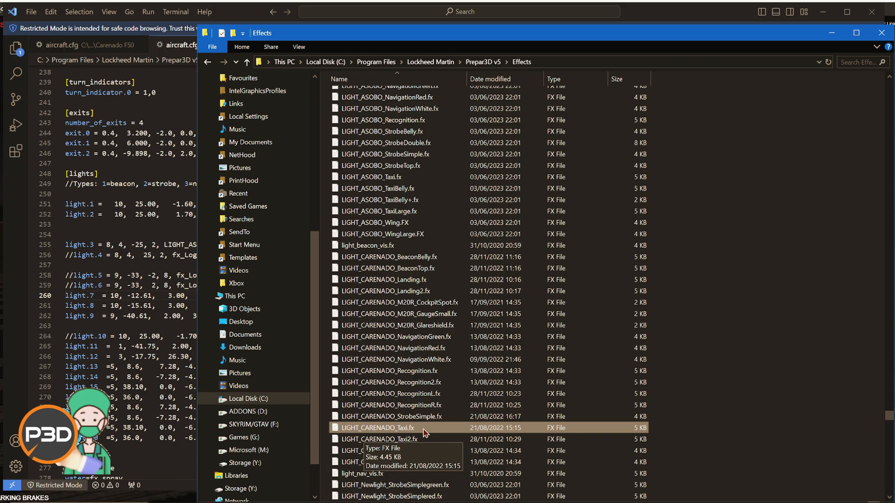
{"action": "left_click", "coordinate": [831, 33]}
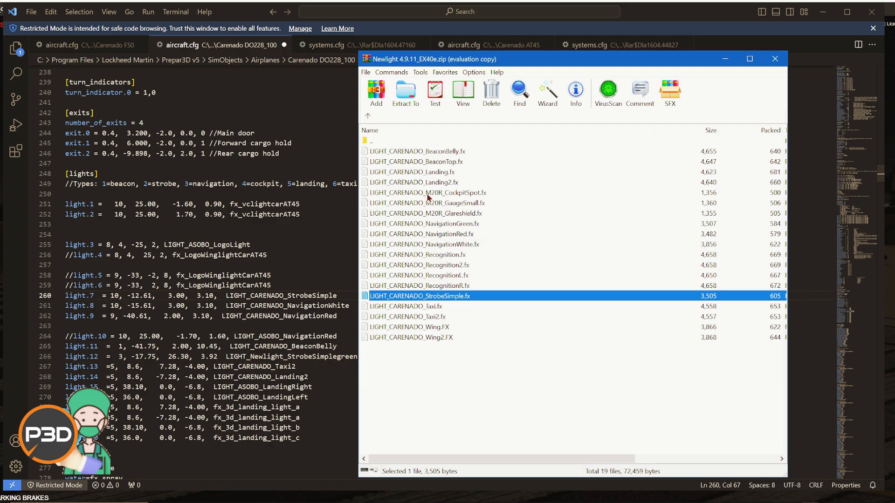
Copy the LIGHT_CARENADO_NavigationRed name from the WinRAR archive and use it to replace the commented light.10 effect in aircraft.cfg
{"action": "left_click", "coordinate": [439, 224]}
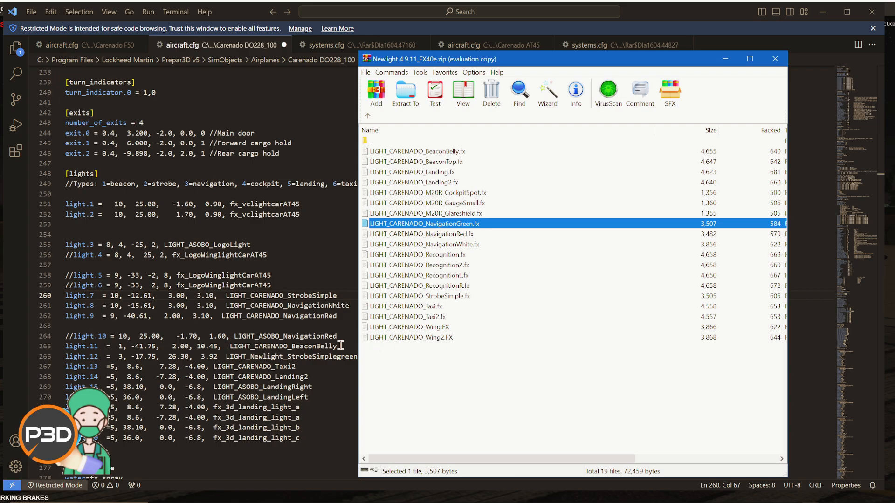
{"action": "left_click", "coordinate": [424, 234]}
{"action": "left_click", "coordinate": [424, 235]}
{"action": "key", "text": "ctrl+c"}
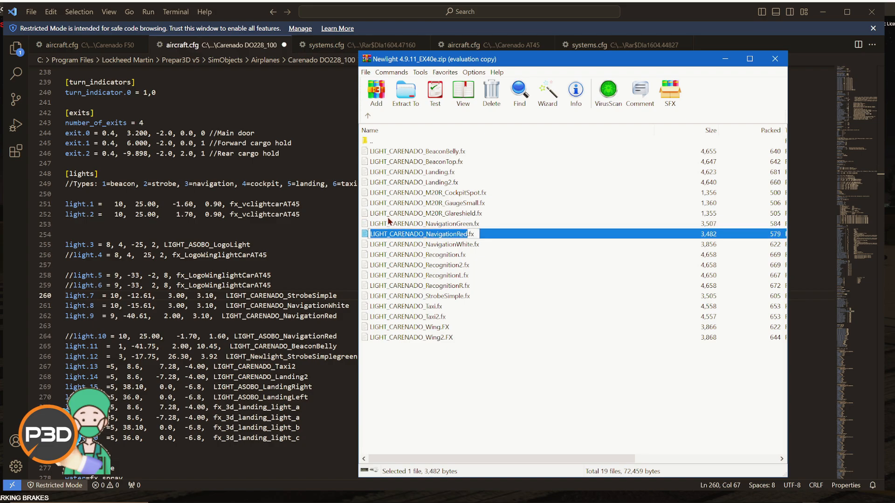
{"action": "key", "text": "alt+Tab"}
{"action": "left_click", "coordinate": [344, 336]}
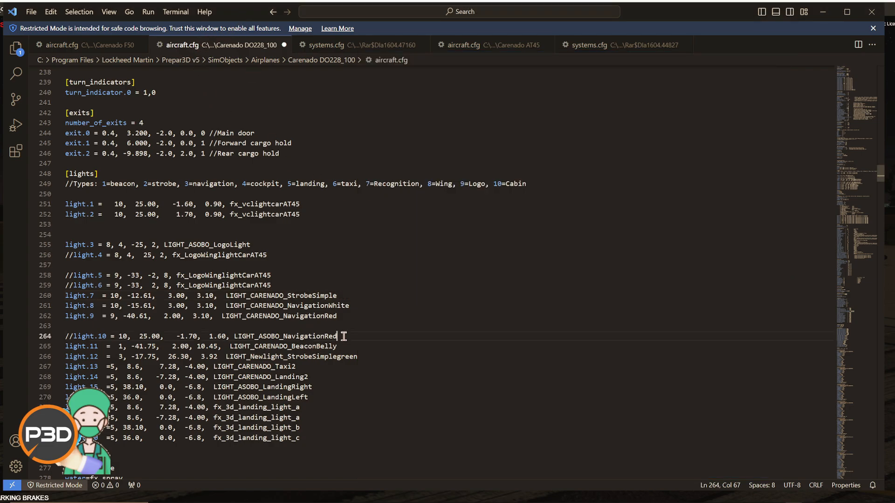
{"action": "left_click_drag", "start_coordinate": [343, 336], "coordinate": [235, 336]}
{"action": "key", "text": "ctrl+v"}
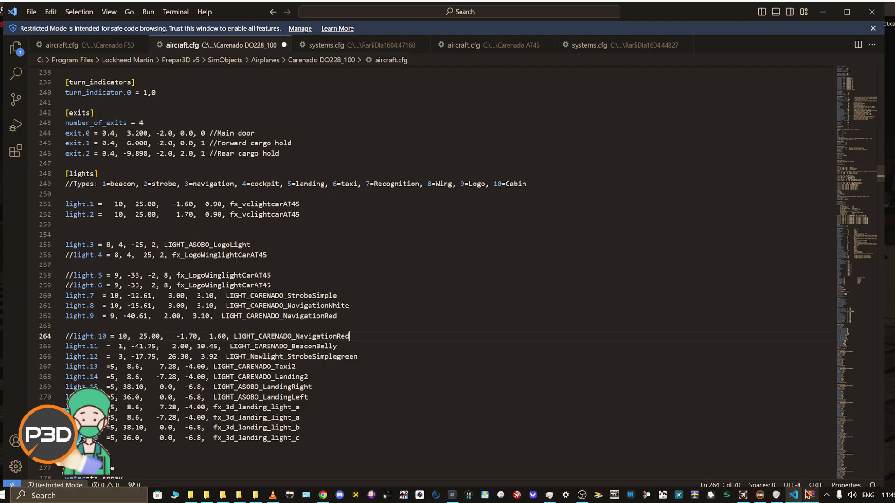
Minimize the WinRAR archive and save the Carenado DO228_100 aircraft.cfg, retrying as administrator
{"action": "left_click", "coordinate": [810, 495]}
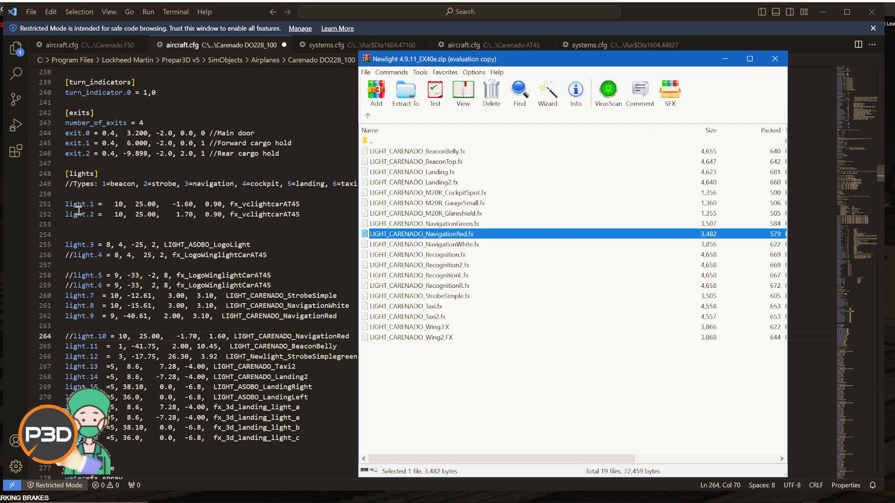
{"action": "left_click_drag", "start_coordinate": [301, 438], "coordinate": [65, 407]}
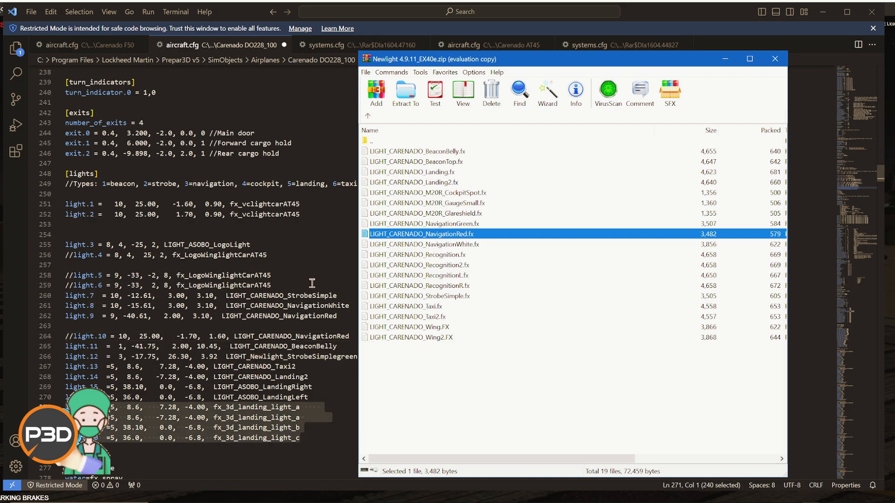
{"action": "left_click", "coordinate": [725, 65]}
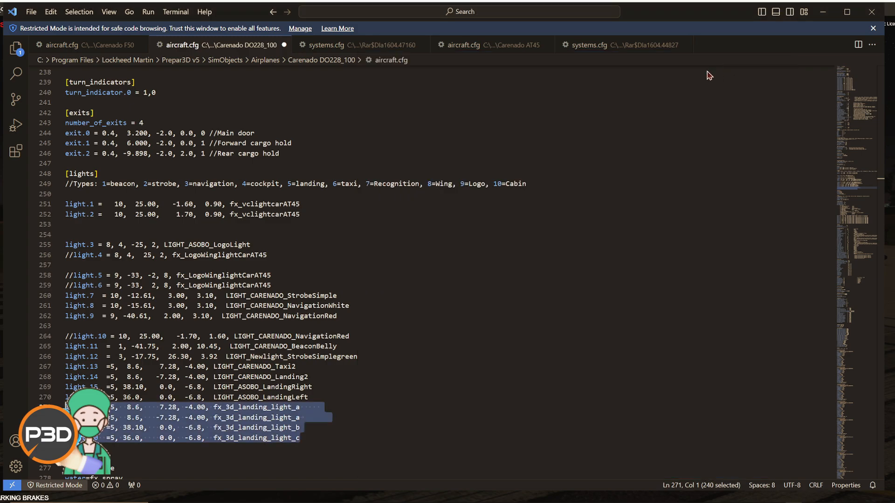
{"action": "left_click", "coordinate": [31, 11]}
{"action": "left_click", "coordinate": [49, 183]}
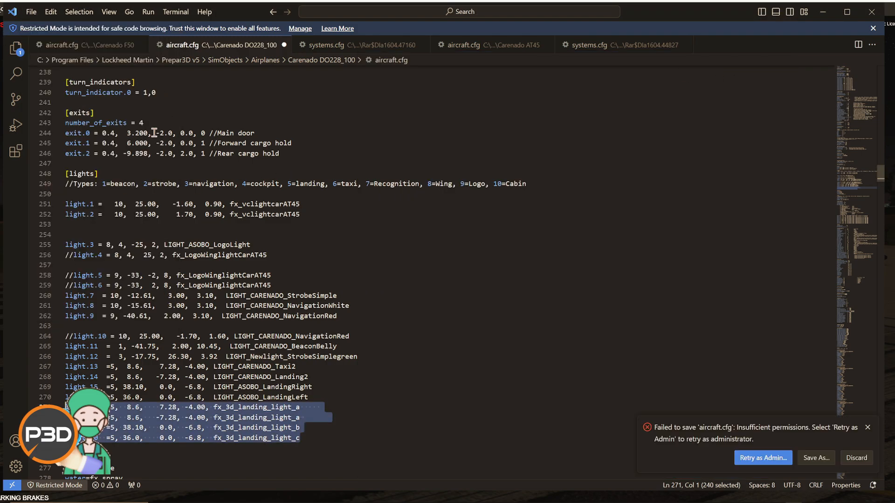
{"action": "left_click", "coordinate": [777, 459]}
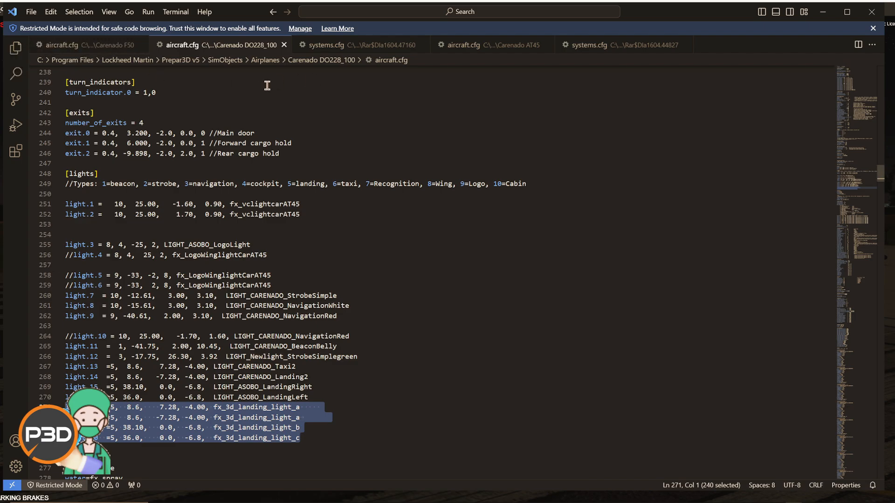
Switch to Prepar3D, end the scenario and confirm the exit without saving
{"action": "key", "text": "alt+Tab"}
{"action": "left_click", "coordinate": [5, 9]}
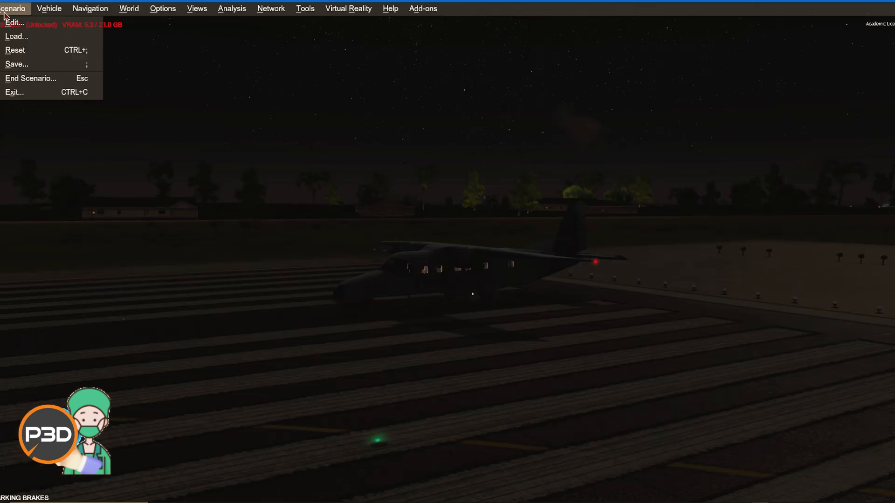
{"action": "left_click", "coordinate": [45, 78]}
{"action": "left_click", "coordinate": [462, 315]}
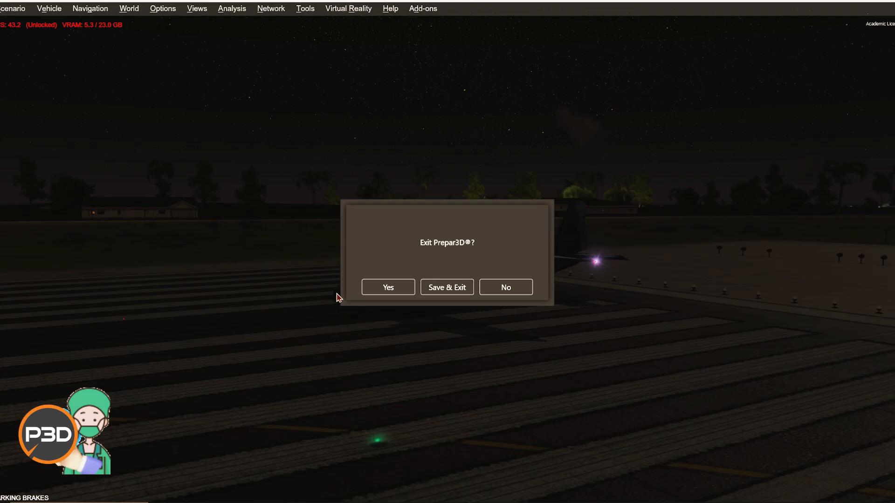
{"action": "left_click", "coordinate": [375, 291]}
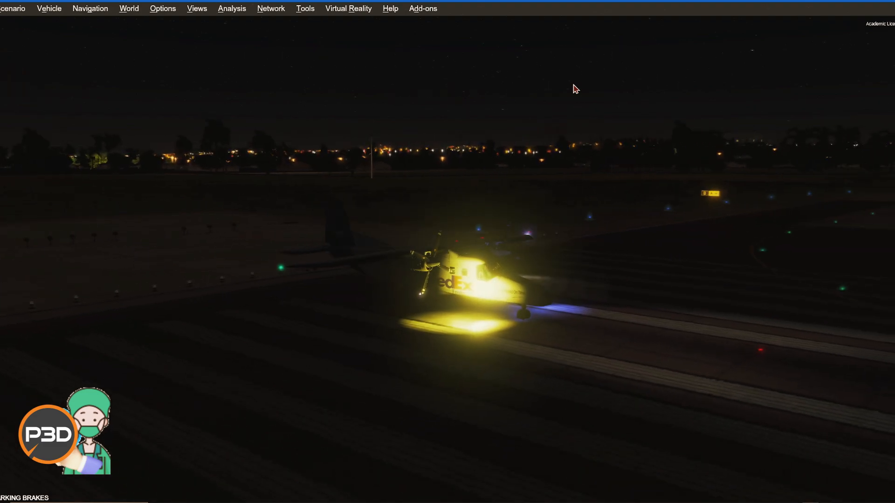
Examine the parked aircraft's exterior lights in Prepar3D from both sides, from above and at ground level
{"action": "left_click_drag", "start_coordinate": [565, 144], "coordinate": [542, 295]}
{"action": "scroll", "coordinate": [542, 294], "scroll_direction": "up", "scroll_amount": 2}
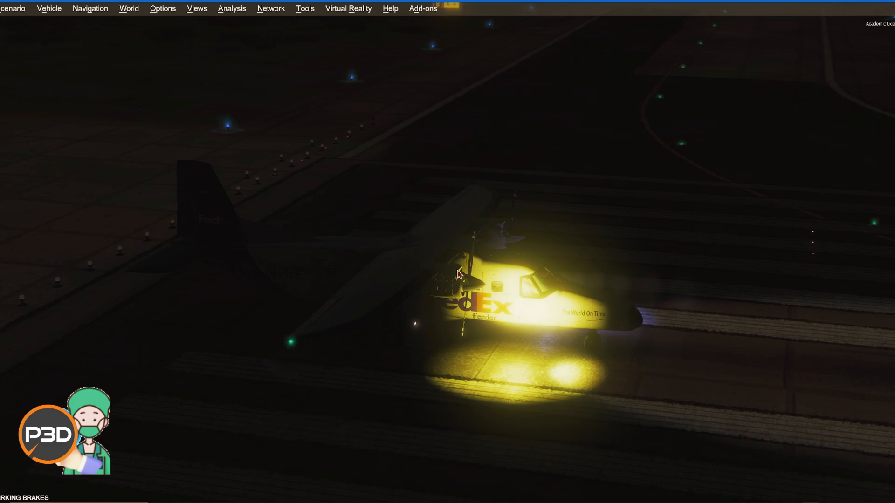
{"action": "left_click_drag", "start_coordinate": [496, 258], "coordinate": [487, 223]}
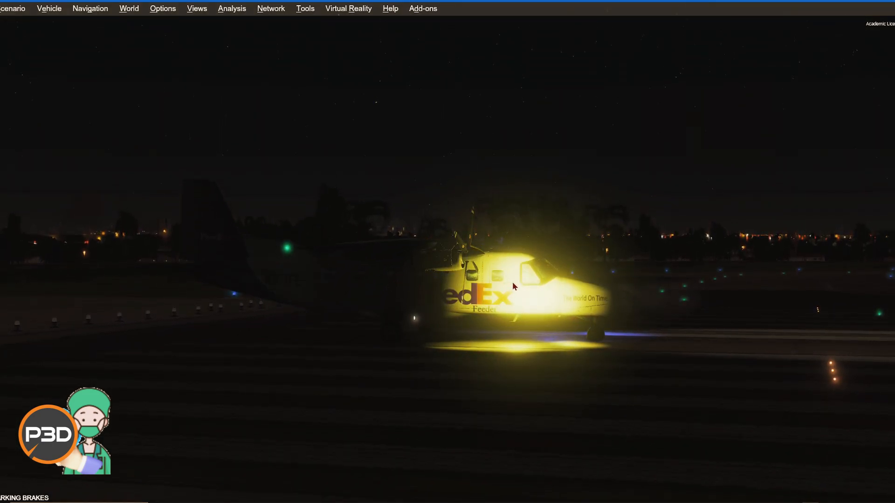
{"action": "left_click_drag", "start_coordinate": [365, 281], "coordinate": [483, 280]}
{"action": "left_click_drag", "start_coordinate": [512, 336], "coordinate": [423, 316]}
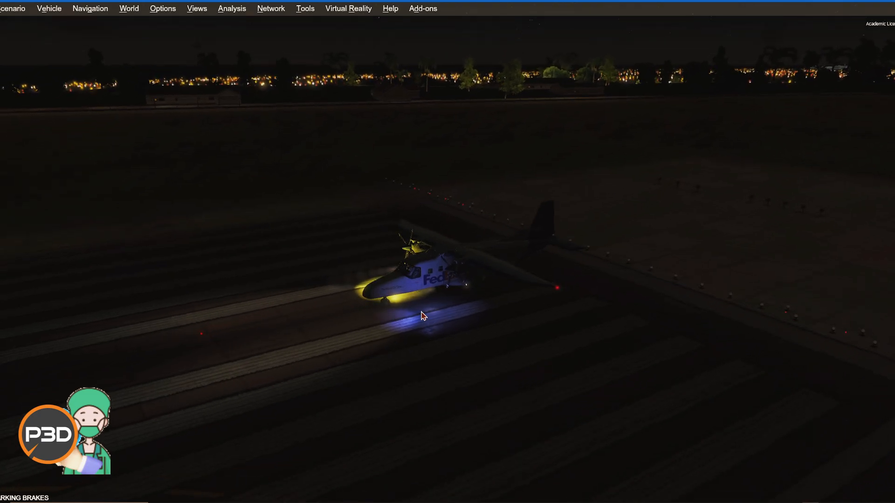
Switch to the cockpit view and inspect the lighting on the instrument panel, centre pedestal, seats and side wall
{"action": "key", "text": "s"}
{"action": "key", "text": "a"}
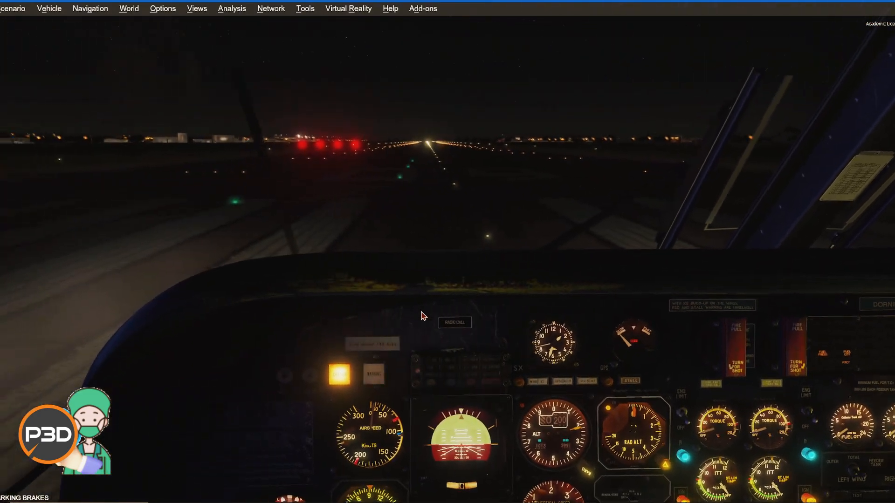
{"action": "key", "text": "a"}
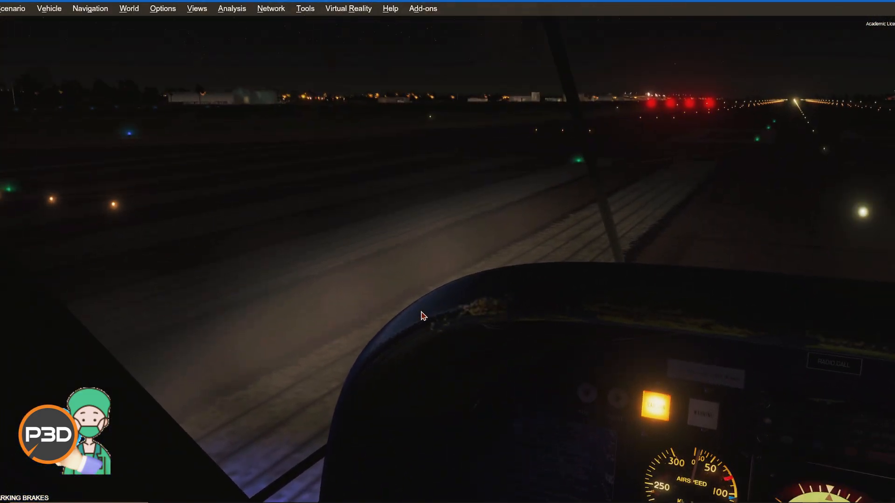
{"action": "key", "text": "a"}
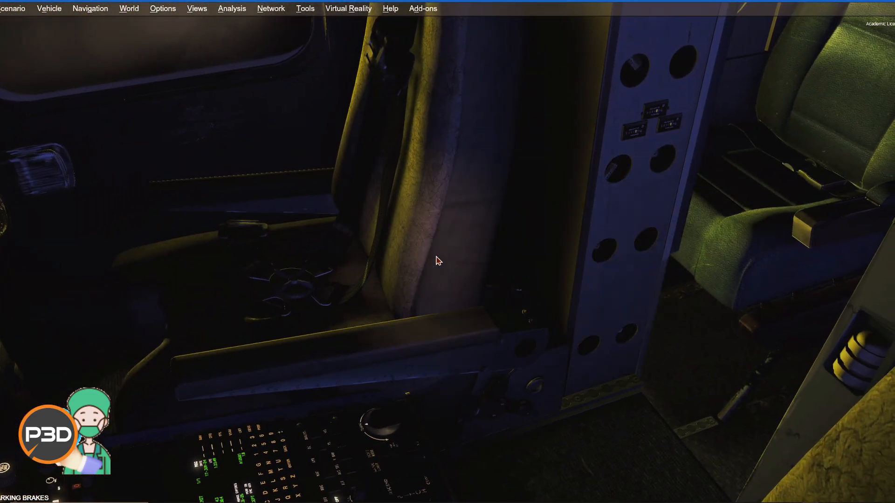
{"action": "key", "text": "a"}
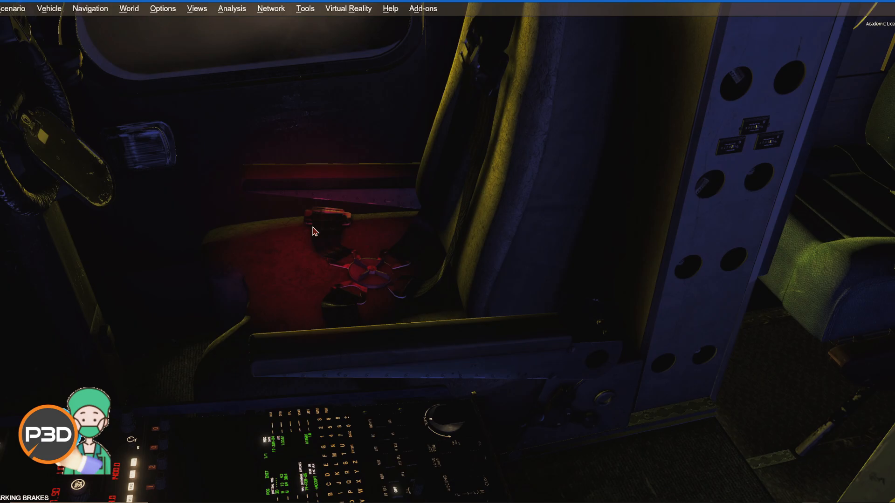
{"action": "key", "text": "a"}
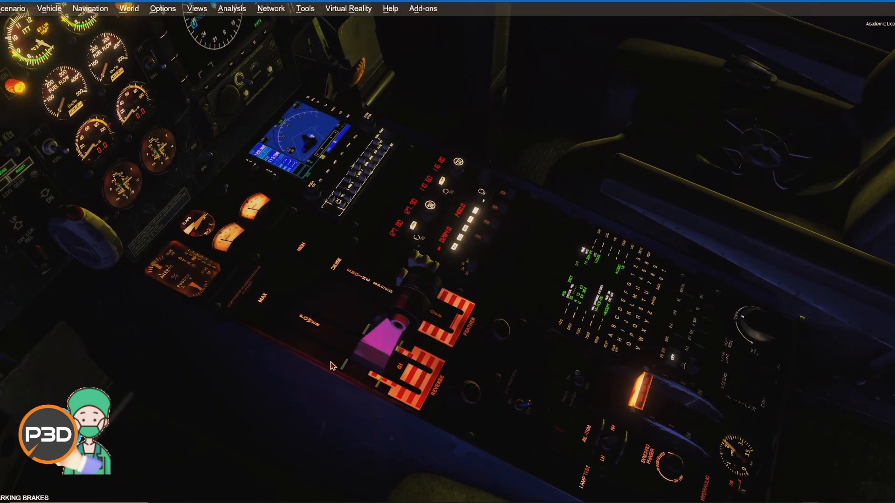
{"action": "key", "text": "a"}
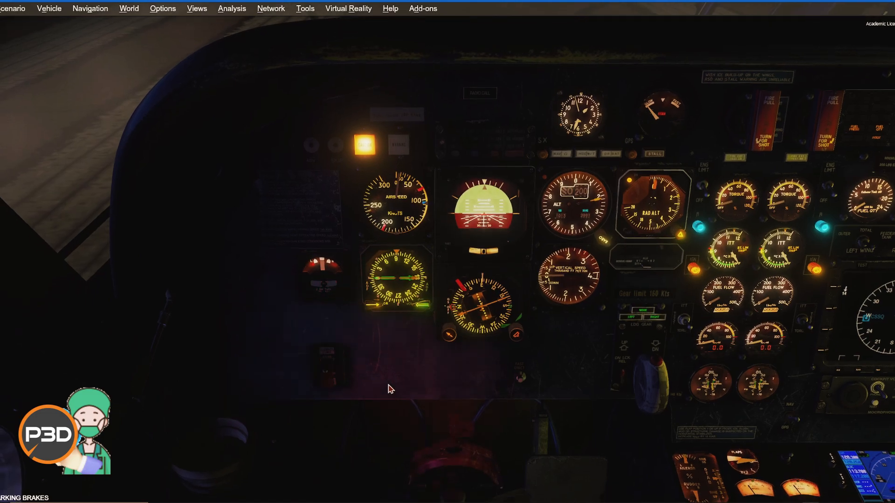
{"action": "key", "text": "a"}
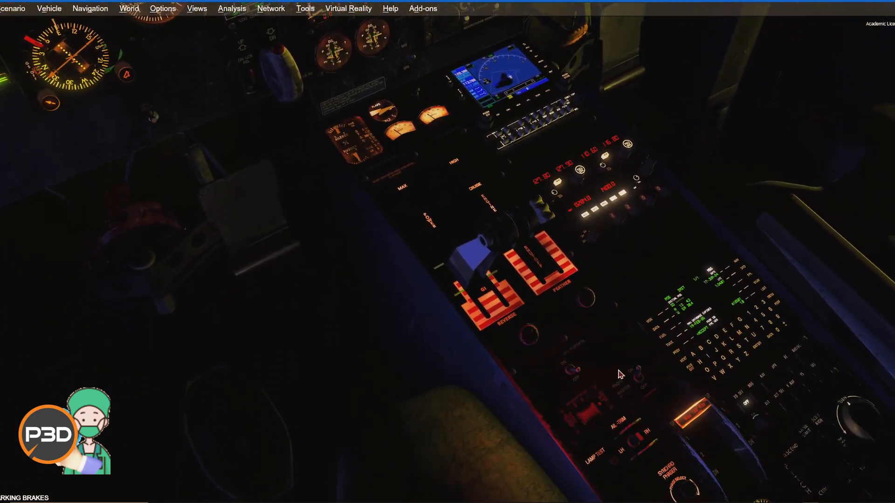
{"action": "key", "text": "a"}
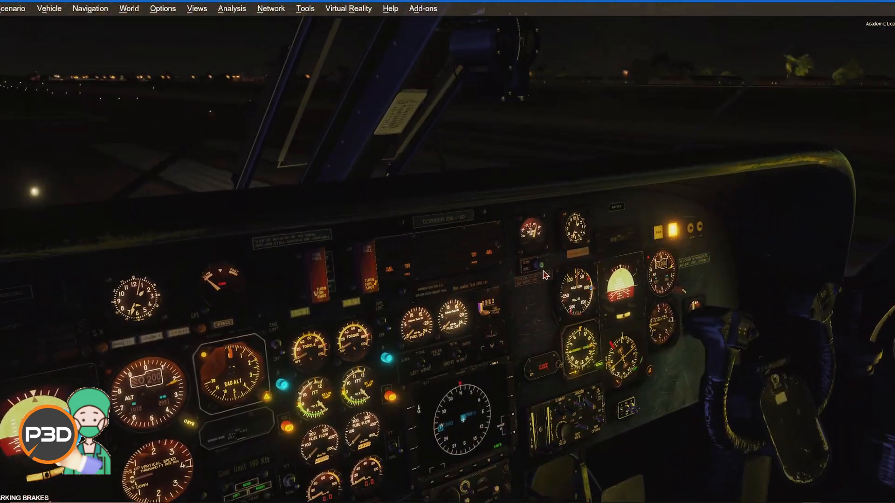
{"action": "key", "text": "a"}
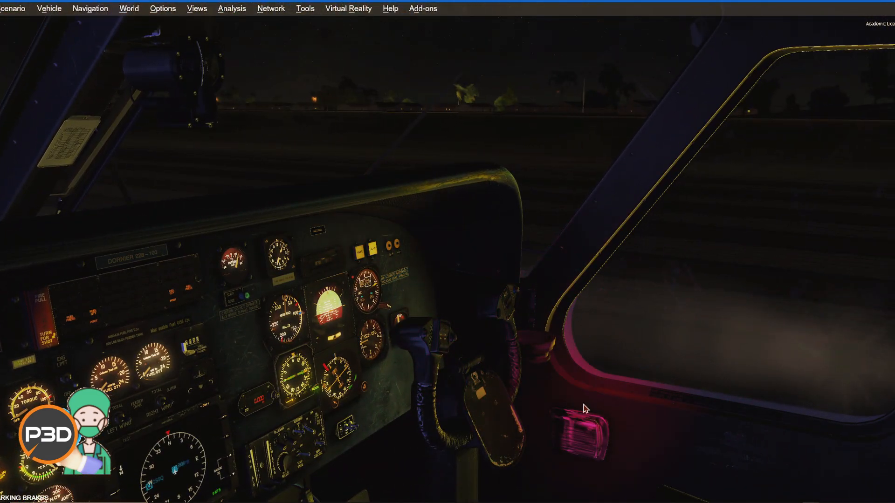
{"action": "key", "text": "a"}
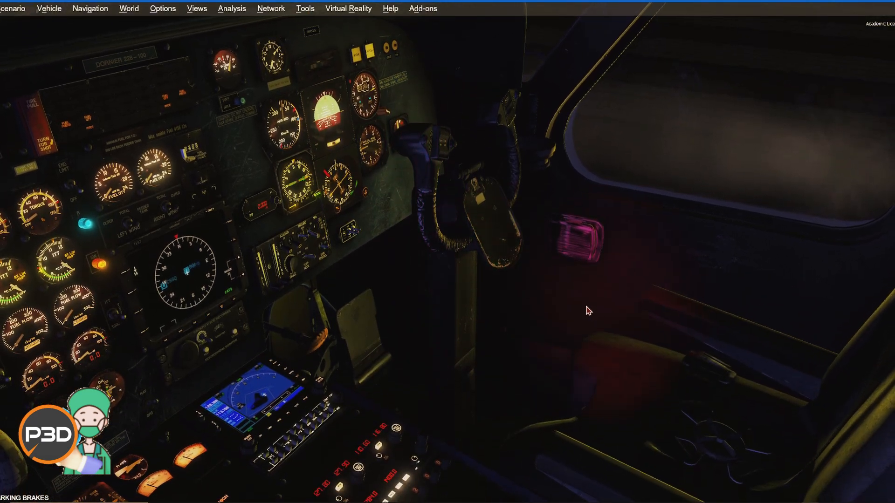
{"action": "key", "text": "a"}
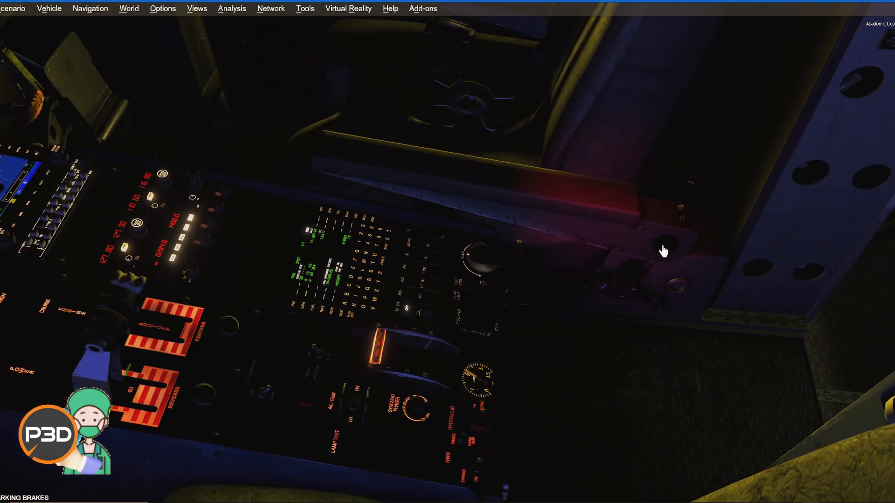
Cycle through the cockpit camera positions to examine the light falling on the pedestal, instrument panel, side windows, seat and ground outside
{"action": "key", "text": "a"}
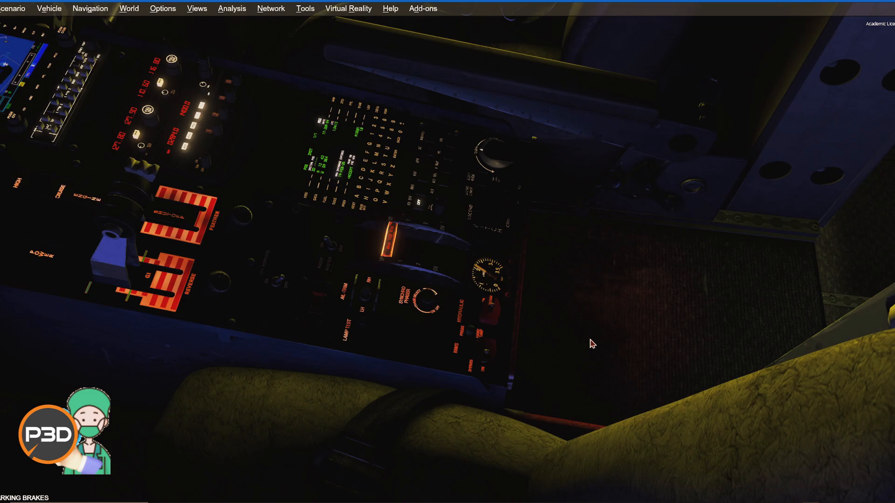
{"action": "key", "text": "a"}
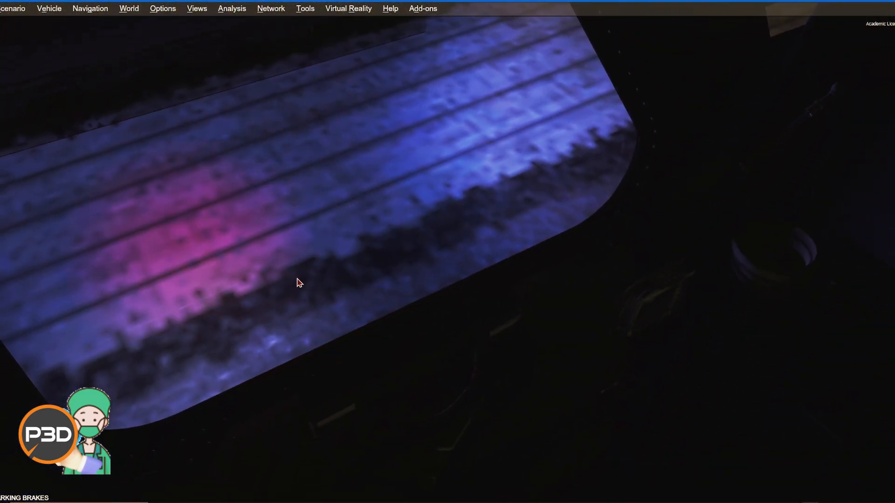
{"action": "key", "text": "a"}
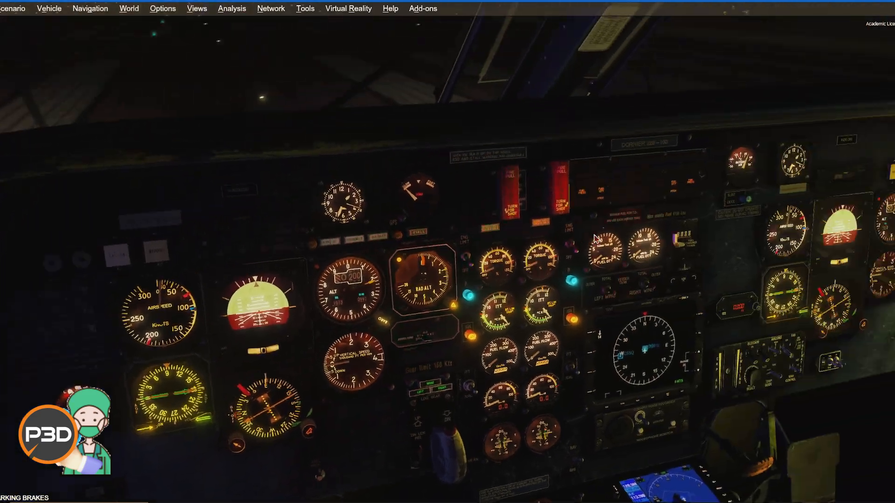
{"action": "key", "text": "a"}
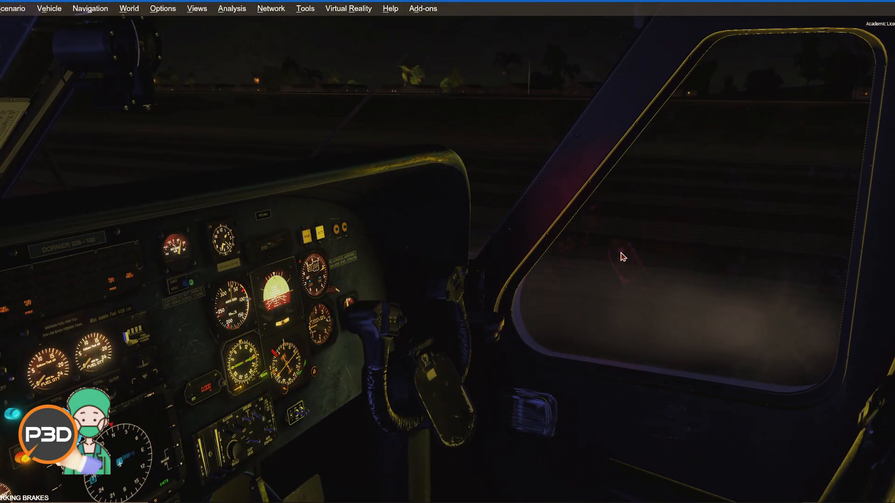
{"action": "key", "text": "a"}
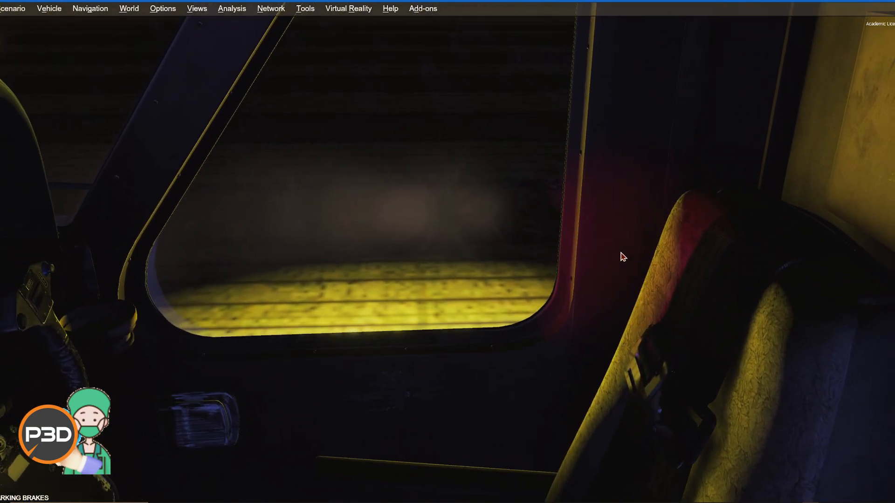
{"action": "key", "text": "a"}
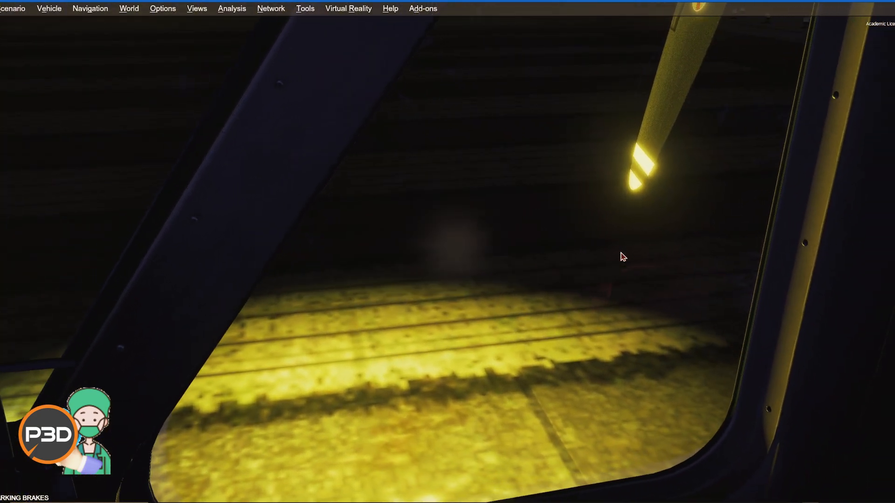
Switch to an exterior view and examine the light cast around the aircraft's nose and across the surrounding pavement
{"action": "key", "text": "s"}
{"action": "key", "text": "Left"}
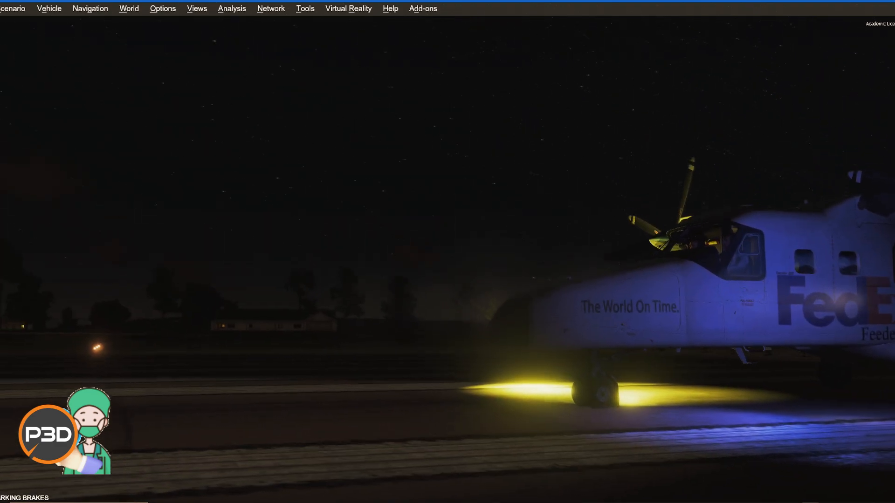
{"action": "key", "text": "Left"}
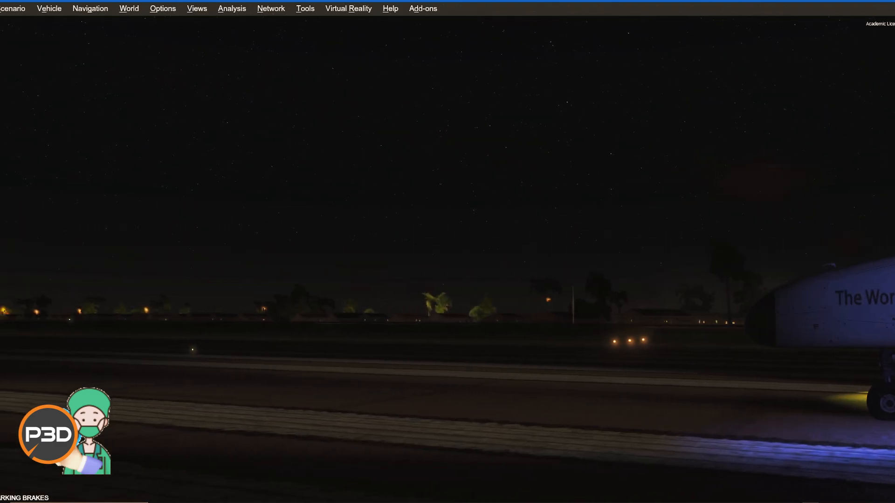
{"action": "key", "text": "Left"}
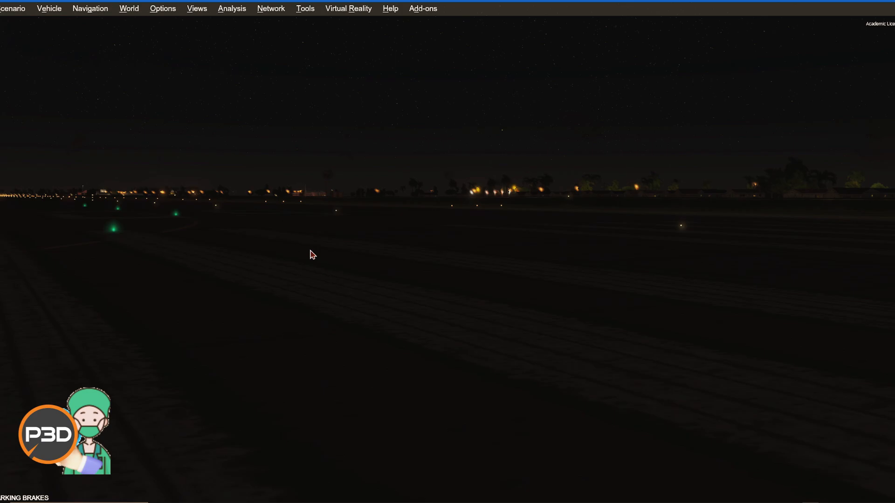
{"action": "key", "text": "Left"}
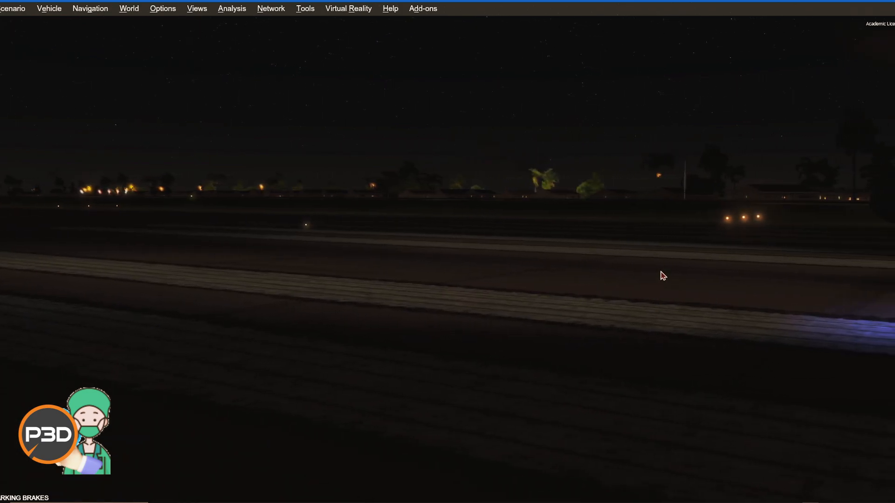
Examine the FedEx aircraft's exterior lights from the side, close to the nose wheel and from the front
{"action": "key", "text": "Right"}
{"action": "key", "text": "Right"}
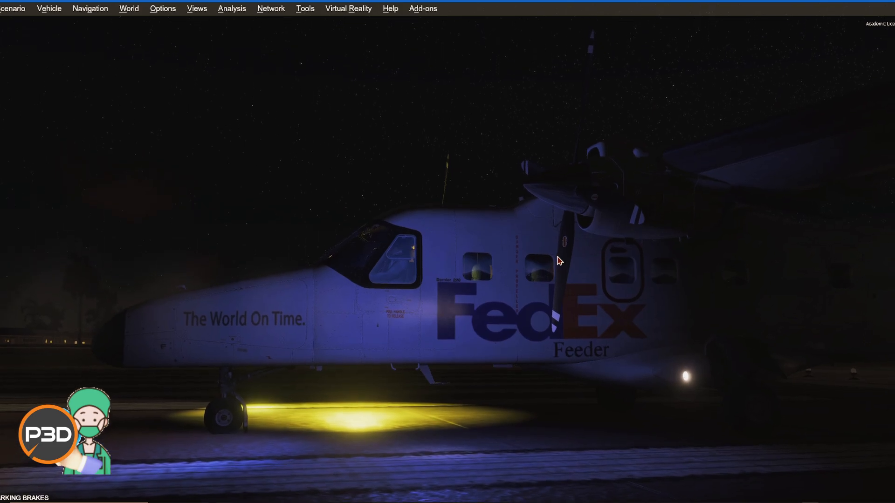
{"action": "scroll", "coordinate": [558, 260], "scroll_direction": "up", "scroll_amount": 5}
{"action": "key", "text": "Left"}
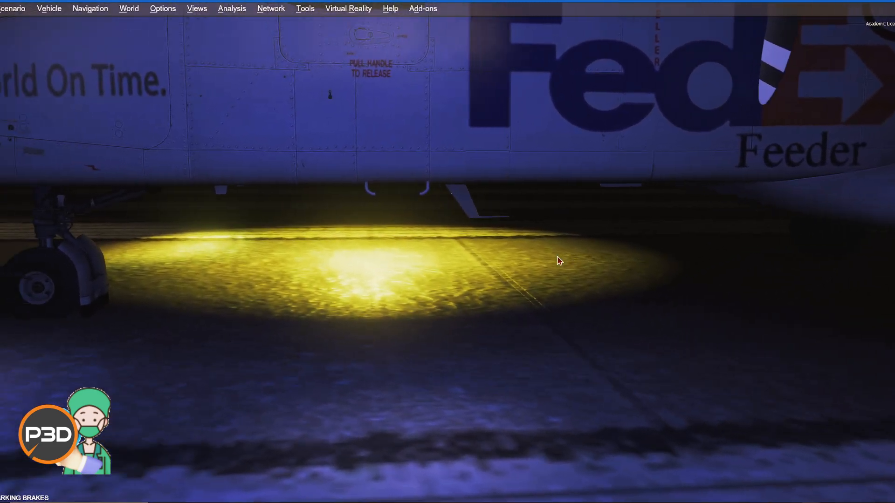
{"action": "key", "text": "Left"}
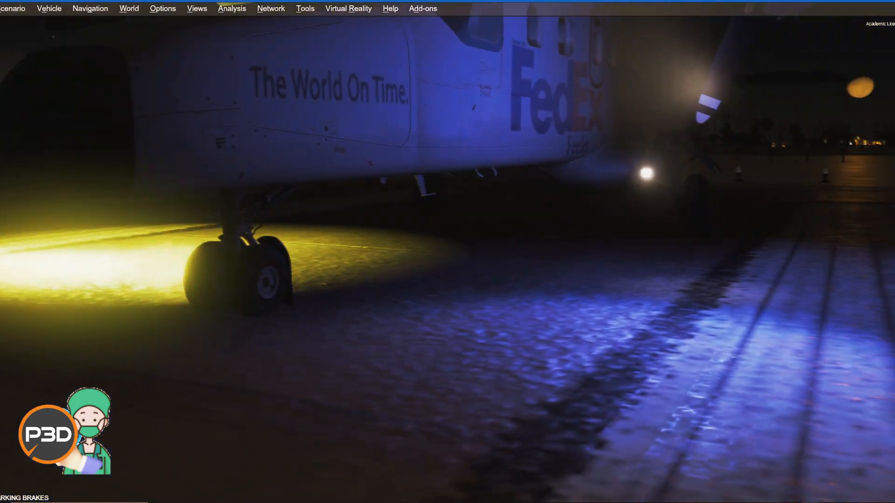
{"action": "scroll", "coordinate": [461, 358], "scroll_direction": "down", "scroll_amount": 5}
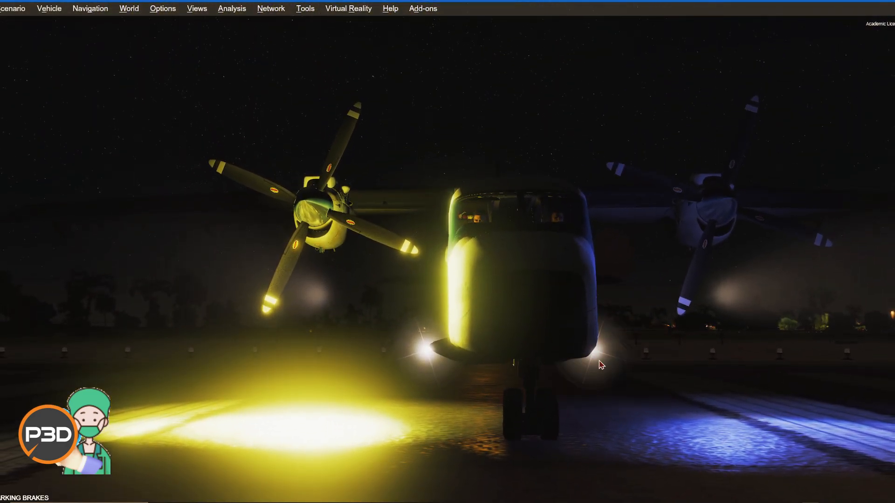
Switch the camera to the outside Spot view, check the cockpit view, and return to the outside Spot view
{"action": "right_click", "coordinate": [474, 226]}
{"action": "mouse_move", "coordinate": [546, 247]}
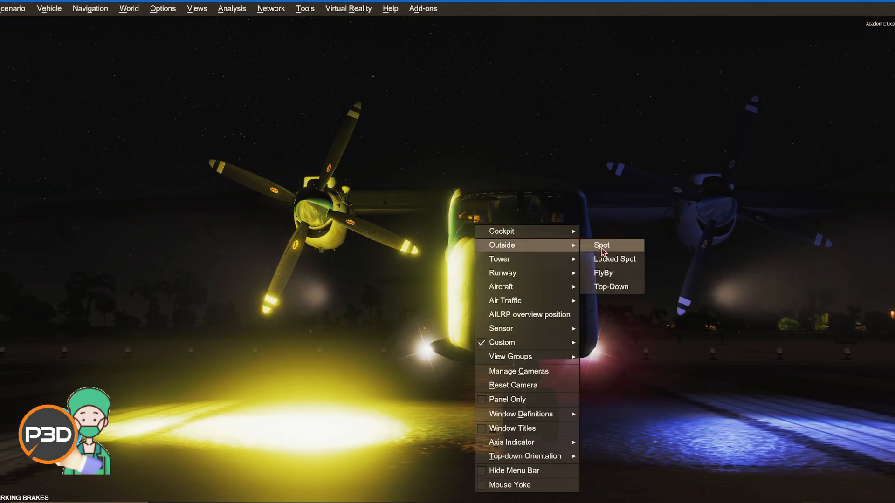
{"action": "left_click", "coordinate": [601, 246]}
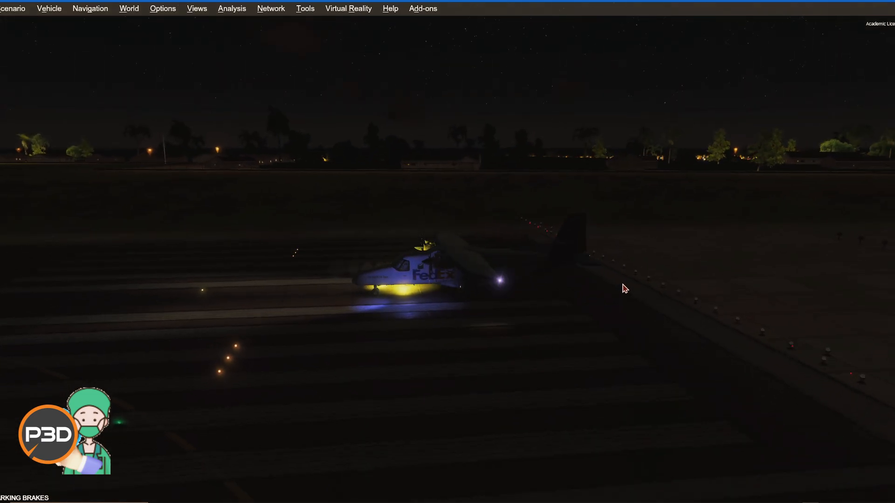
{"action": "key", "text": "s"}
{"action": "right_click", "coordinate": [474, 273]}
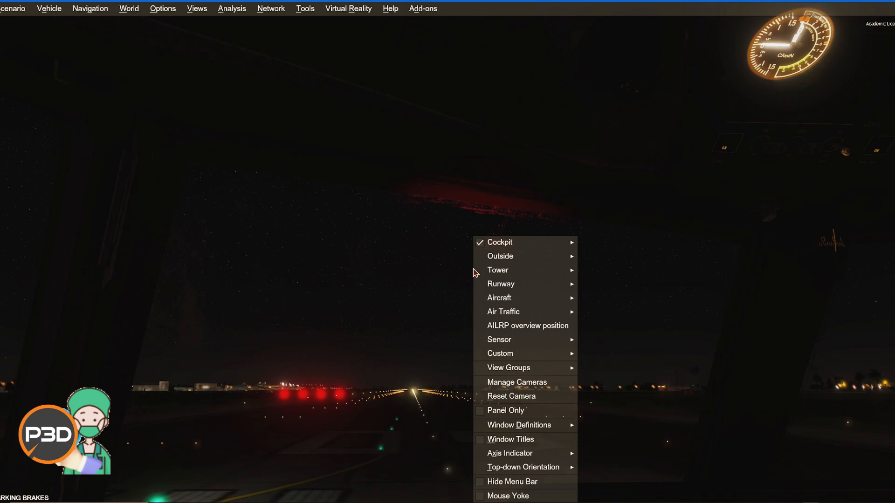
{"action": "mouse_move", "coordinate": [526, 256]}
{"action": "left_click", "coordinate": [601, 256]}
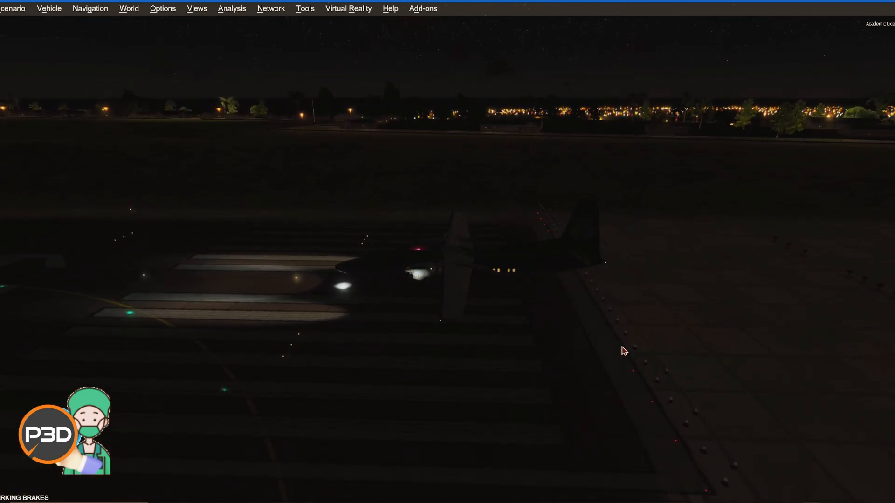
Switch to Visual Studio Code, close the Carenado DO228_100 aircraft.cfg and select the light.5 effect name in the Carenado F50 aircraft.cfg
{"action": "left_click", "coordinate": [759, 495]}
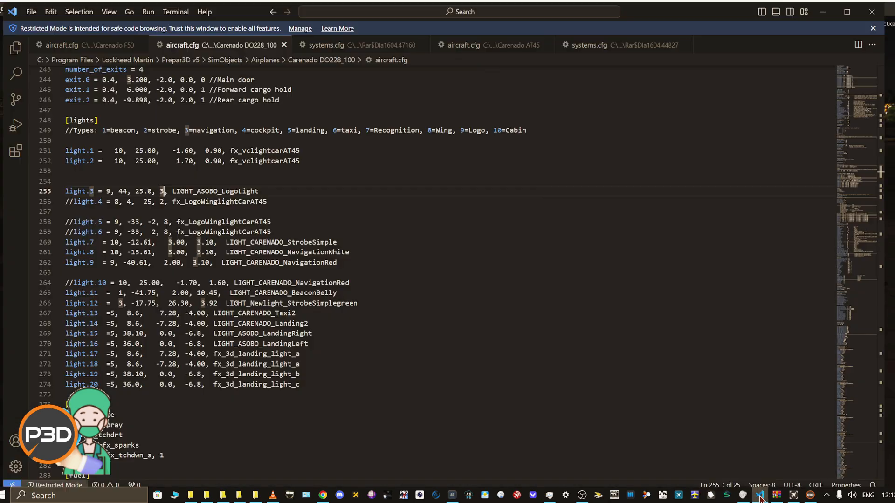
{"action": "left_click", "coordinate": [285, 45]}
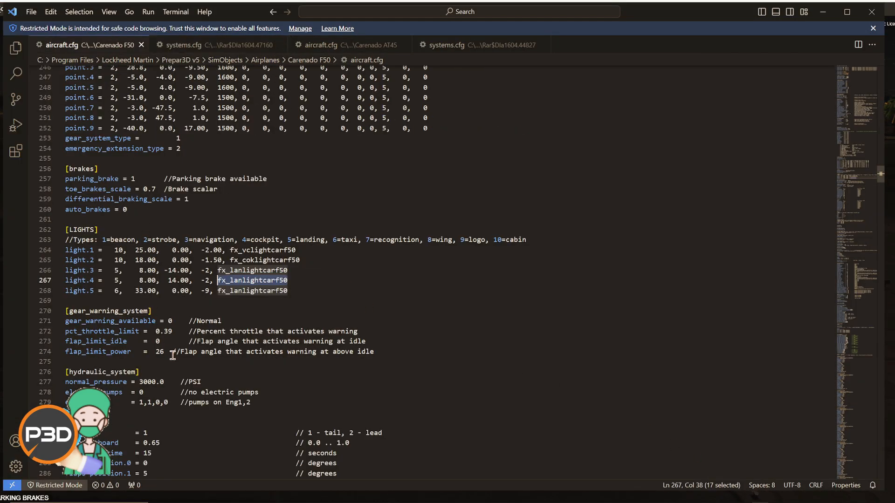
{"action": "left_click_drag", "start_coordinate": [287, 291], "coordinate": [62, 270]}
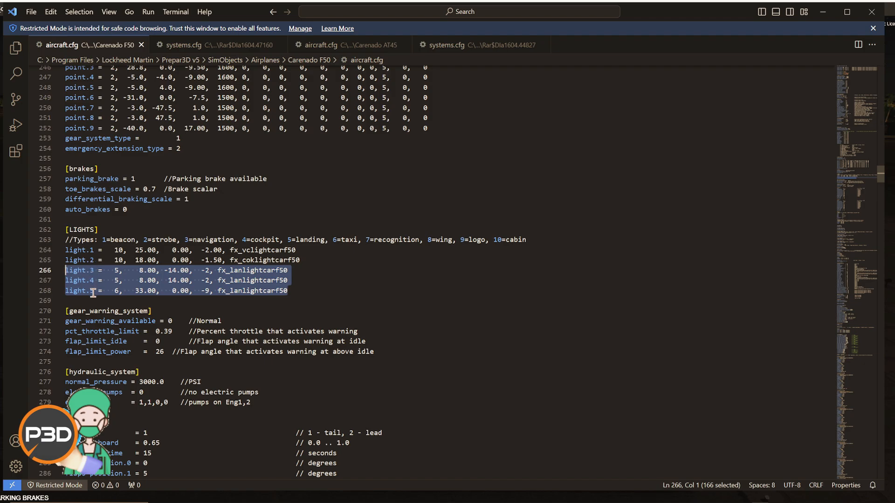
{"action": "left_click_drag", "start_coordinate": [287, 291], "coordinate": [218, 292]}
Switch to WinRAR, go up to the folder list of the Newlight 4.9.11_EX40e.zip archive and look through its aircraft light folders
{"action": "mouse_move", "coordinate": [742, 490]}
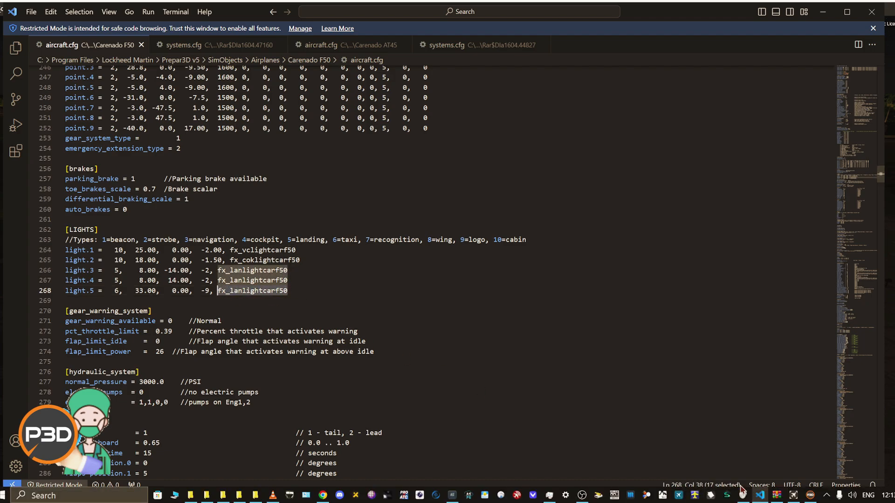
{"action": "left_click", "coordinate": [777, 496]}
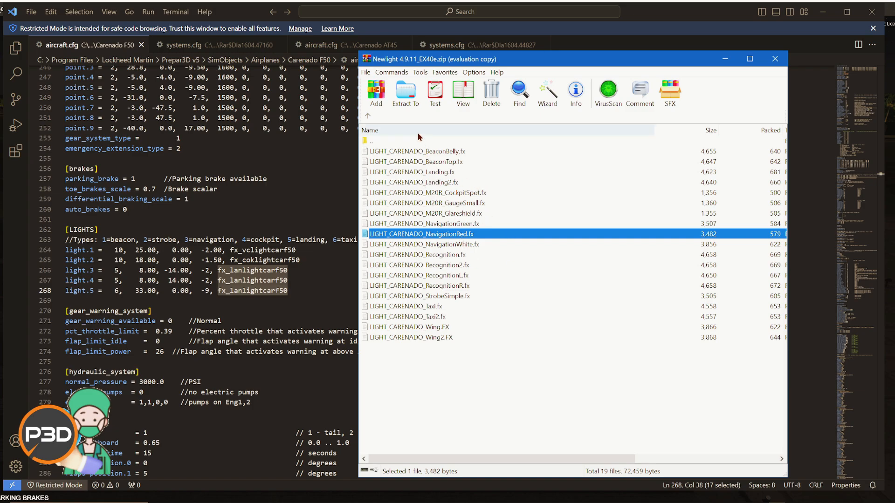
{"action": "left_click", "coordinate": [368, 116]}
{"action": "left_click", "coordinate": [367, 116]}
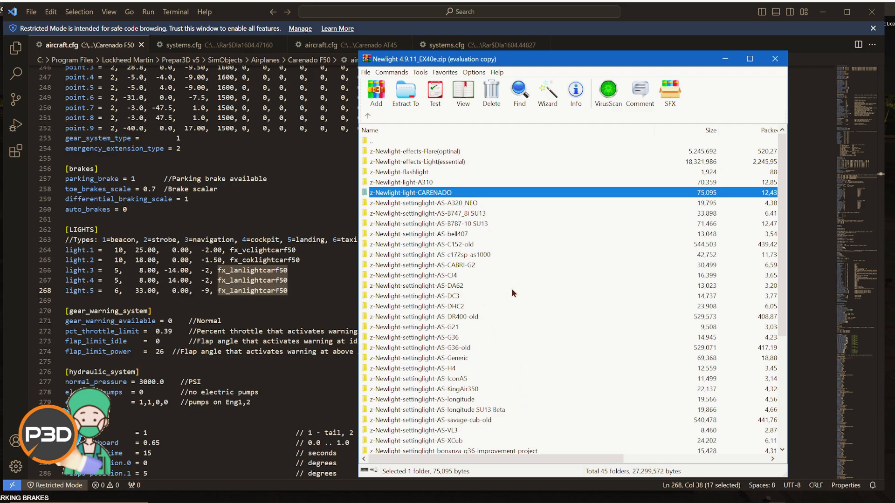
{"action": "scroll", "coordinate": [516, 310], "scroll_direction": "down", "scroll_amount": 3}
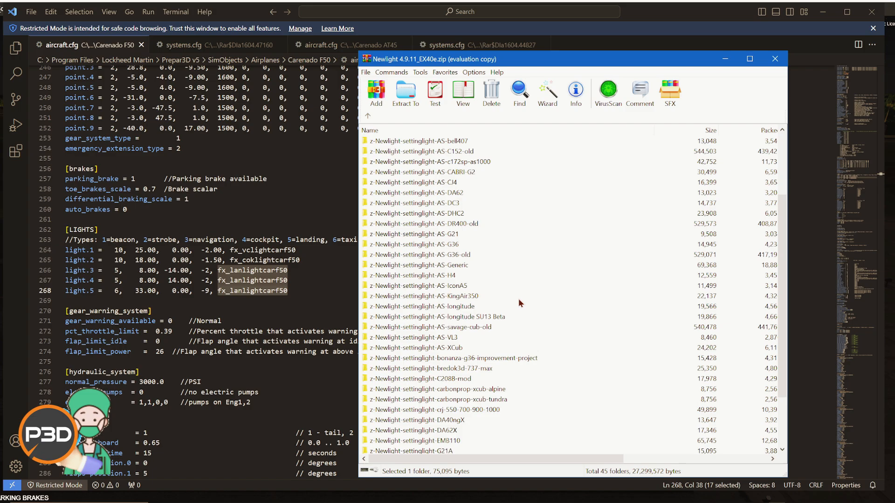
{"action": "scroll", "coordinate": [519, 299], "scroll_direction": "down", "scroll_amount": 2}
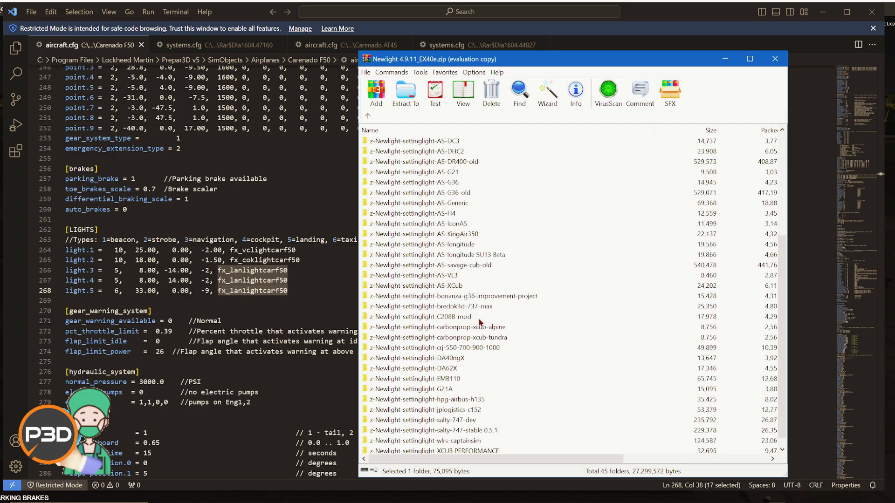
{"action": "scroll", "coordinate": [480, 322], "scroll_direction": "down", "scroll_amount": 1}
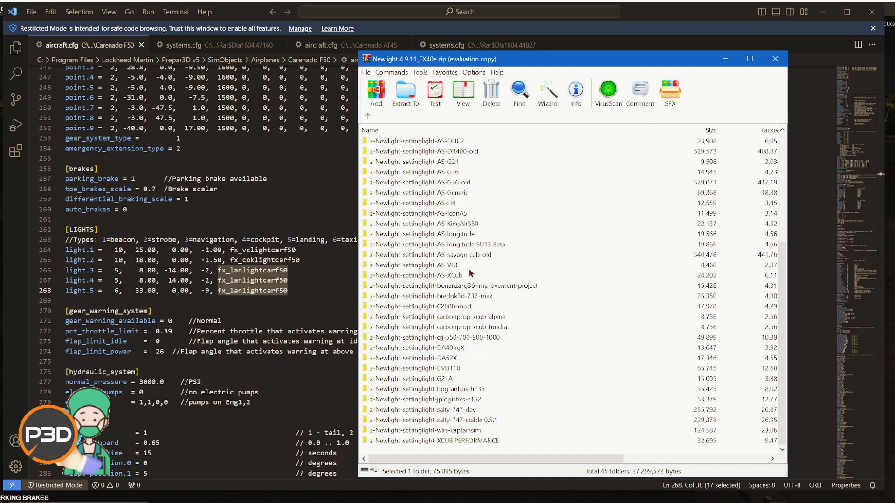
{"action": "scroll", "coordinate": [467, 263], "scroll_direction": "up", "scroll_amount": 3}
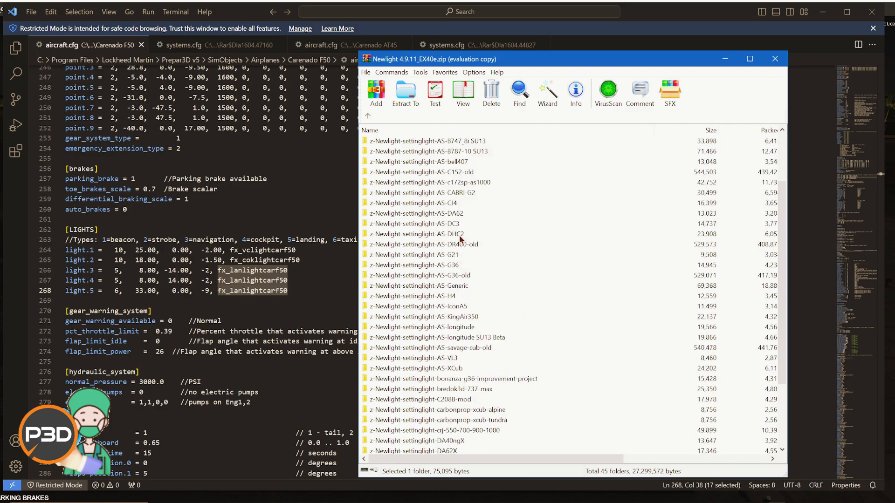
{"action": "scroll", "coordinate": [461, 240], "scroll_direction": "up", "scroll_amount": 2}
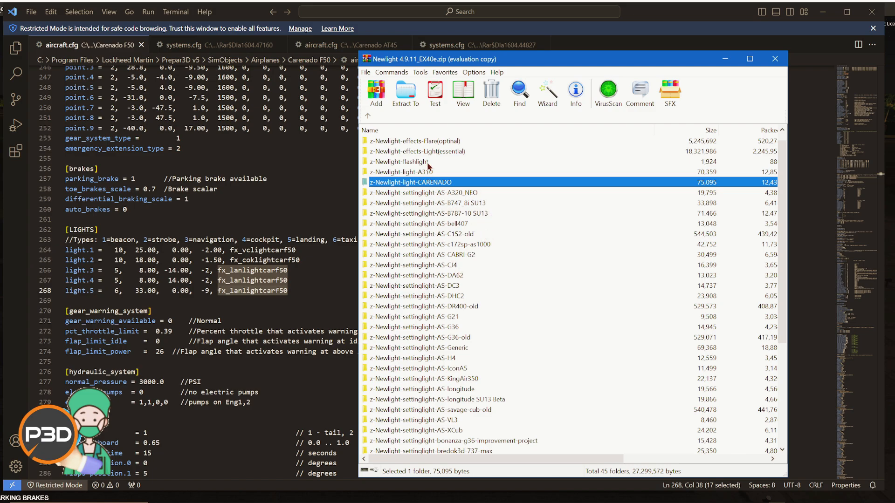
{"action": "scroll", "coordinate": [469, 351], "scroll_direction": "down", "scroll_amount": 2}
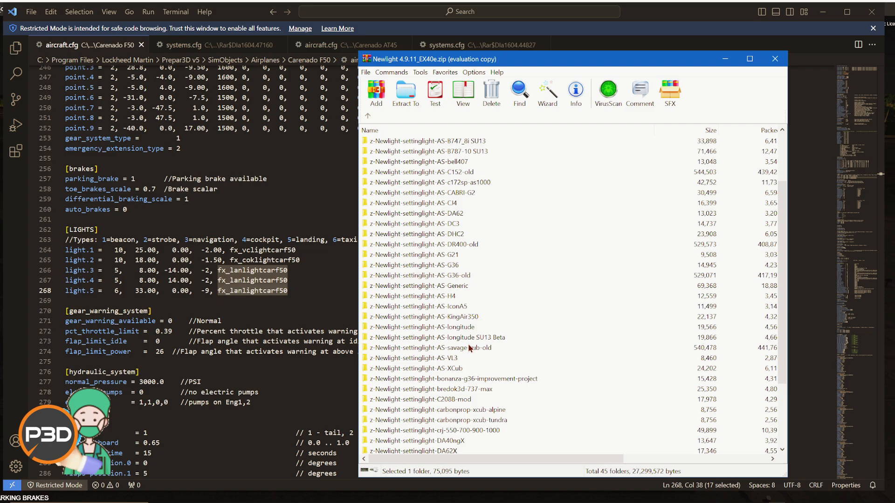
Open systems.cfg from the AsoboKingAir350 folder inside z-Newlight-settinglight-AS-KingAir350
{"action": "double_click", "coordinate": [470, 319]}
{"action": "double_click", "coordinate": [390, 151]}
{"action": "double_click", "coordinate": [390, 150]}
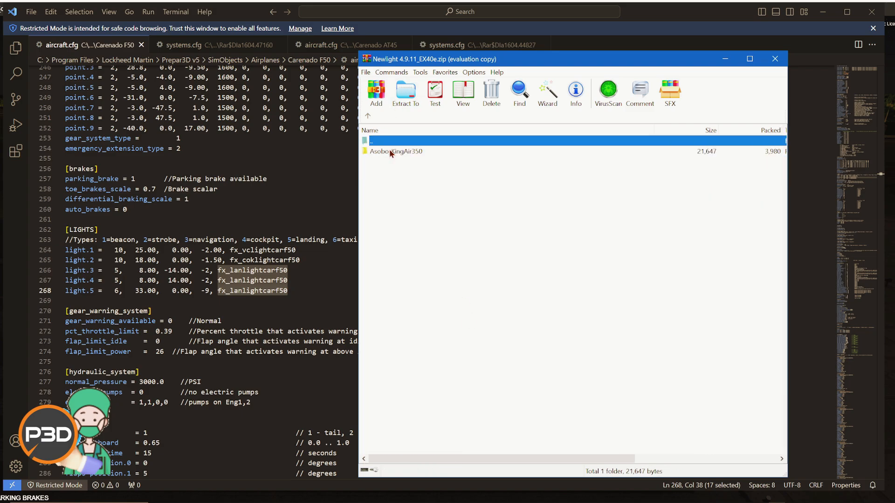
{"action": "double_click", "coordinate": [389, 150]}
{"action": "left_click", "coordinate": [389, 152]}
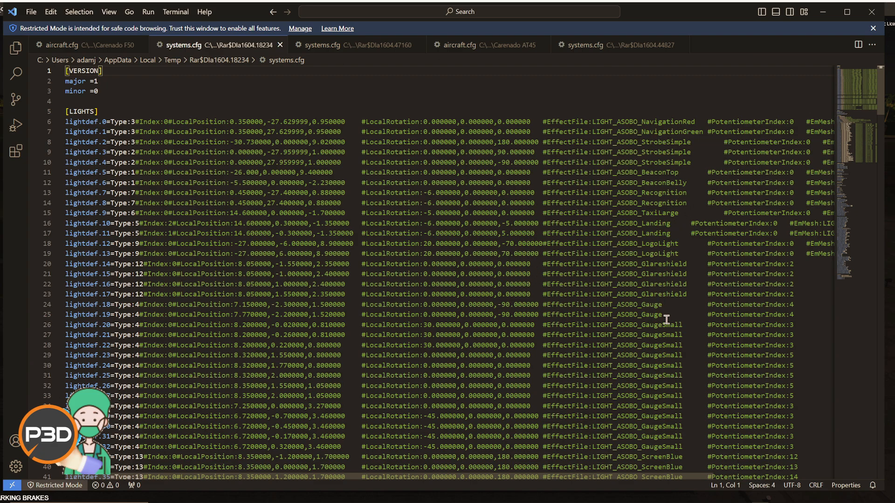
Compare the open configuration files and close the duplicate systems.cfg copies 18234 and 47160, keeping copy 44827
{"action": "key", "text": "ctrl+Tab"}
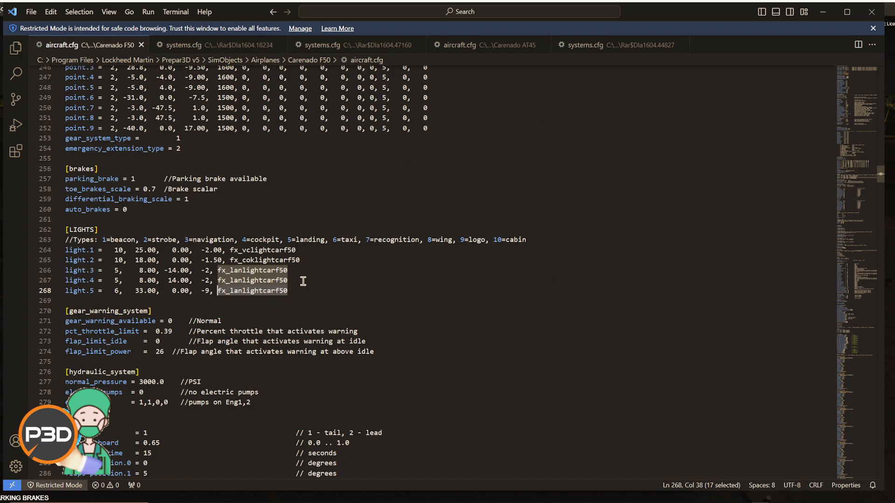
{"action": "left_click", "coordinate": [240, 47]}
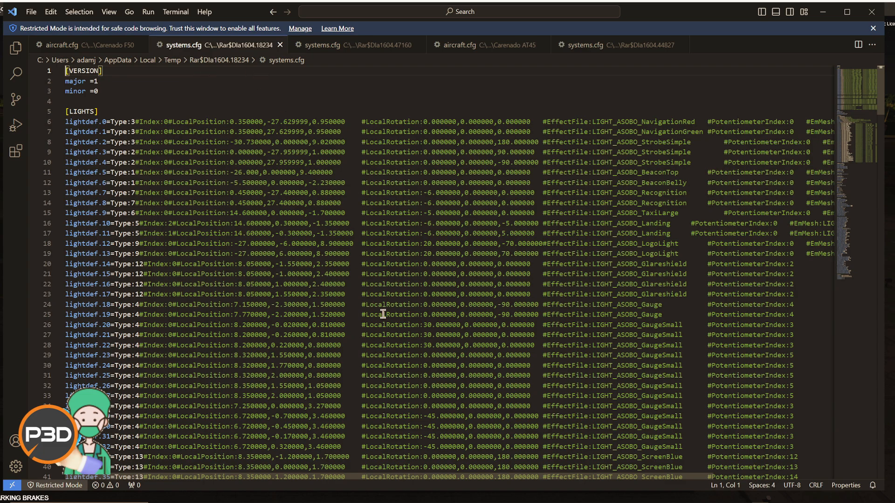
{"action": "left_click", "coordinate": [346, 46]}
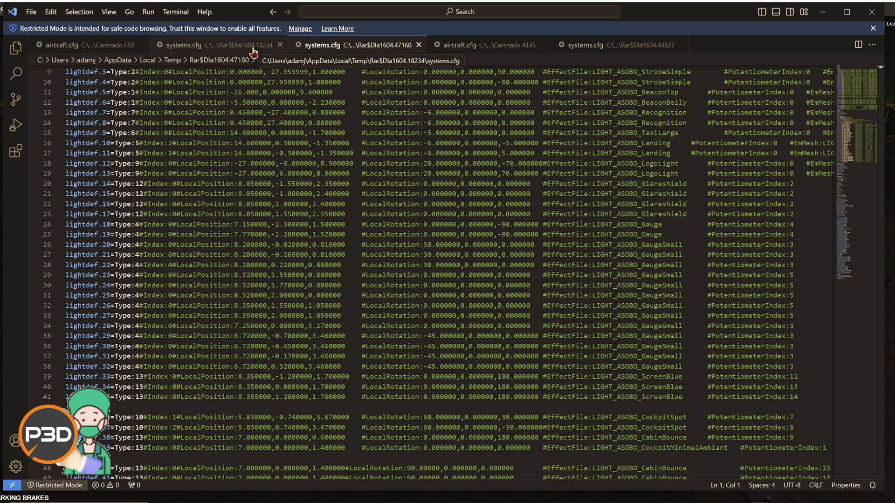
{"action": "left_click", "coordinate": [606, 45]}
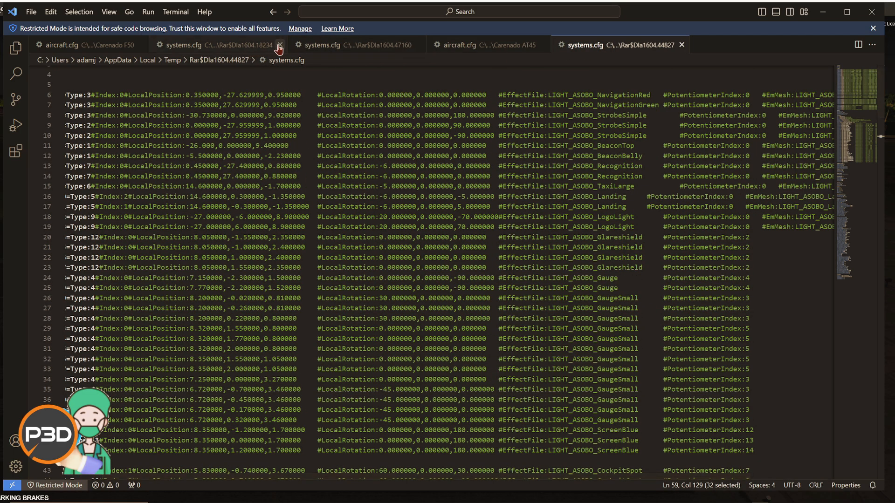
{"action": "left_click", "coordinate": [279, 45]}
{"action": "left_click", "coordinate": [279, 45]}
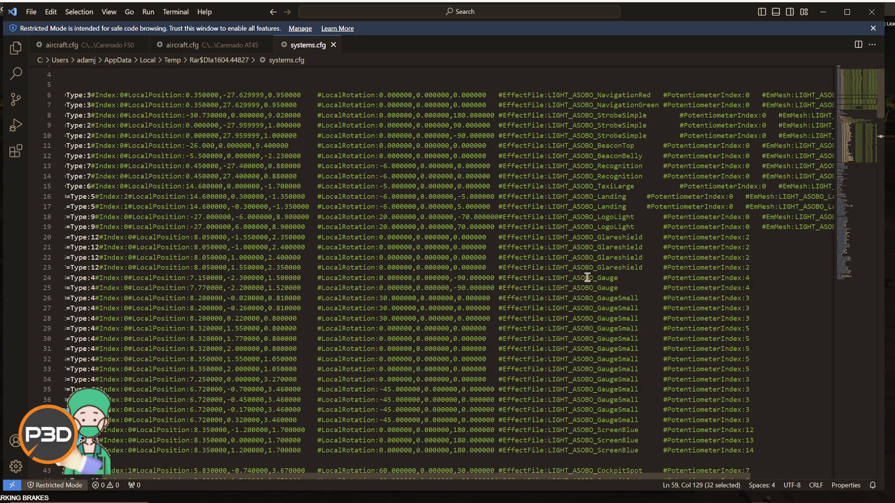
Copy the effect name LIGHT_ASOBO_Landing from the first landing light entry on line 16 of systems.cfg
{"action": "scroll", "coordinate": [595, 374], "scroll_direction": "down", "scroll_amount": 4}
{"action": "scroll", "coordinate": [598, 369], "scroll_direction": "up", "scroll_amount": 5}
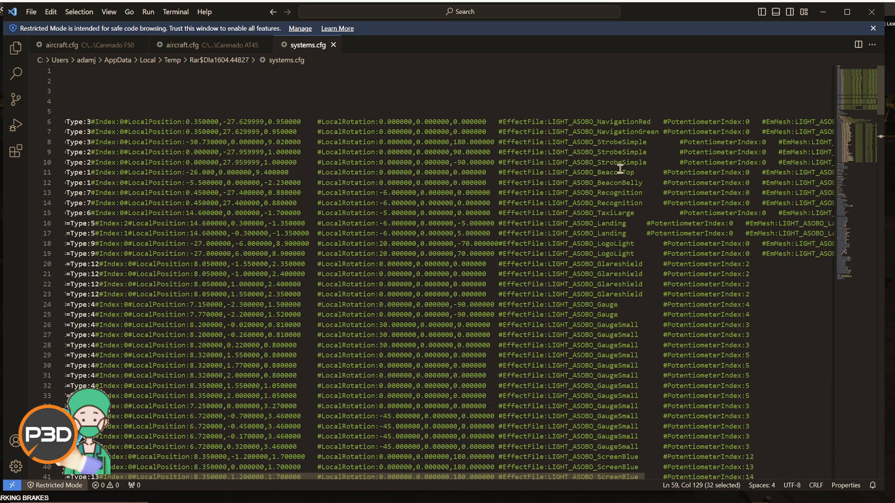
{"action": "left_click_drag", "start_coordinate": [629, 225], "coordinate": [550, 223]}
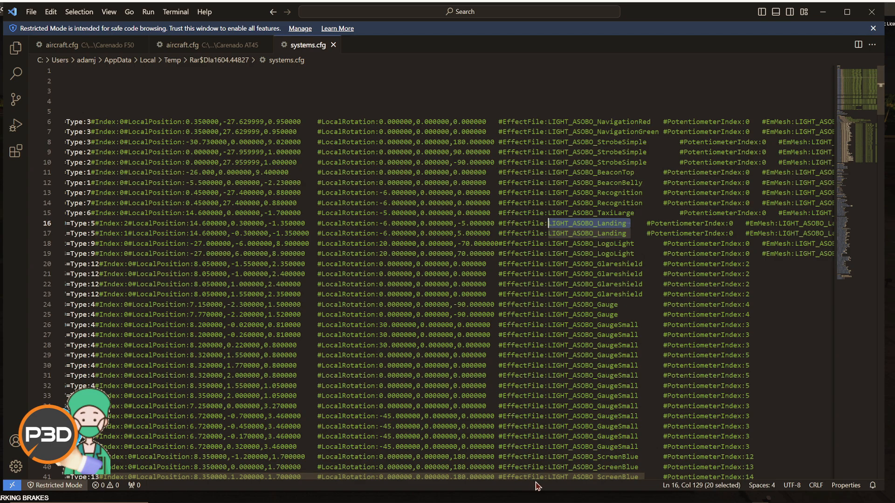
{"action": "left_click_drag", "start_coordinate": [536, 476], "coordinate": [652, 471]}
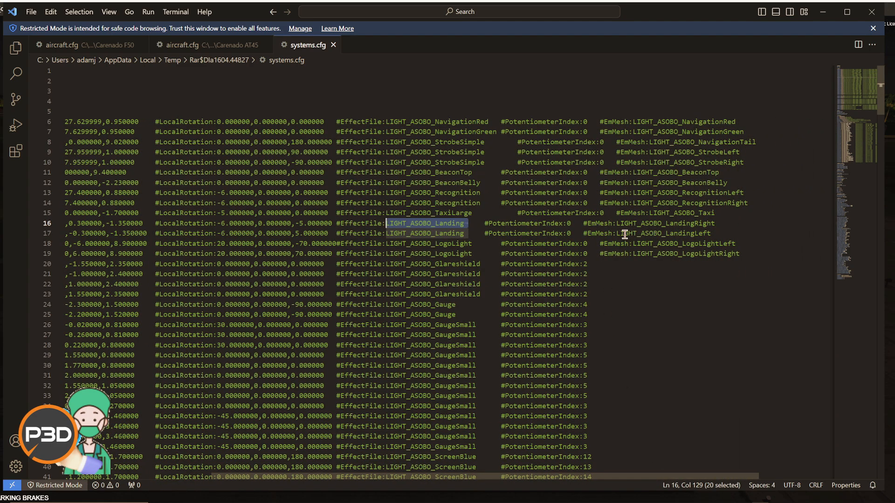
{"action": "right_click", "coordinate": [441, 223]}
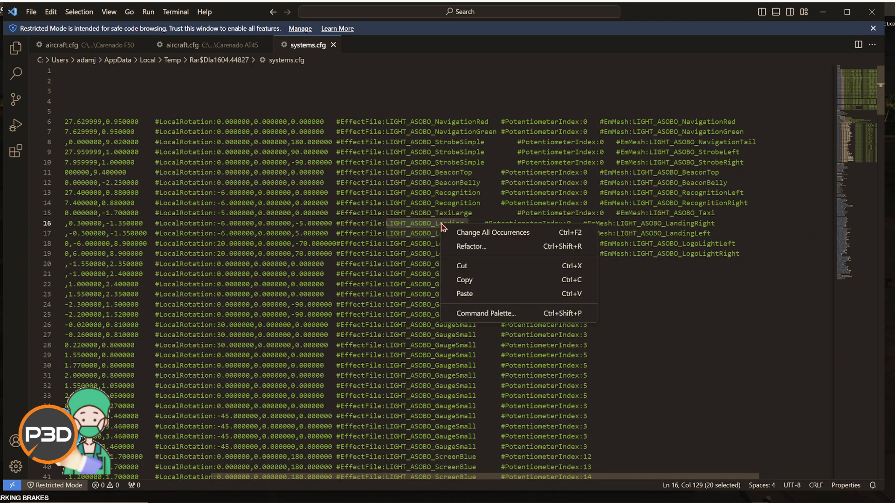
{"action": "left_click", "coordinate": [470, 281]}
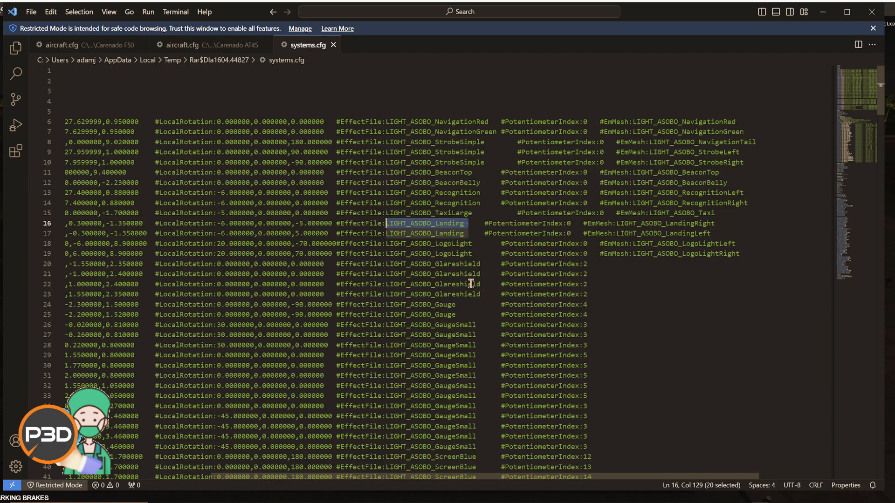
Replace the light.5 effect name in the Carenado F50 aircraft.cfg with the copied LIGHT_ASOBO_Landing
{"action": "left_click", "coordinate": [110, 47]}
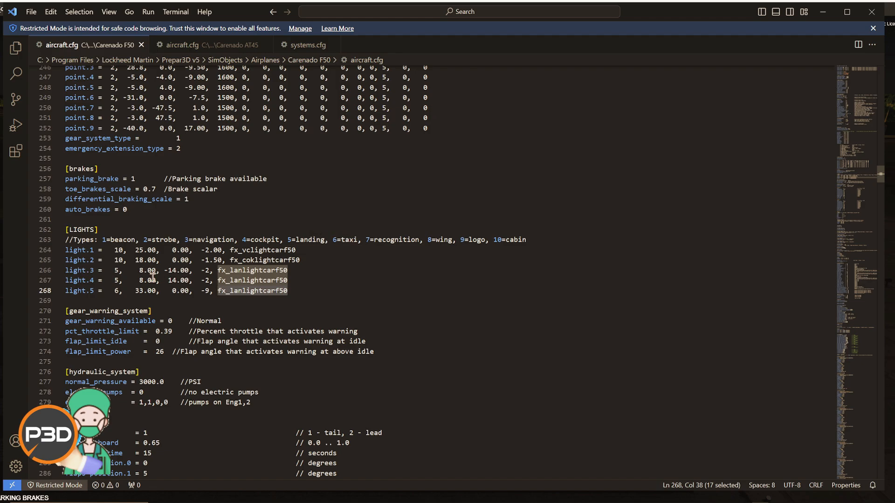
{"action": "left_click_drag", "start_coordinate": [288, 291], "coordinate": [218, 290]}
{"action": "right_click", "coordinate": [227, 291]}
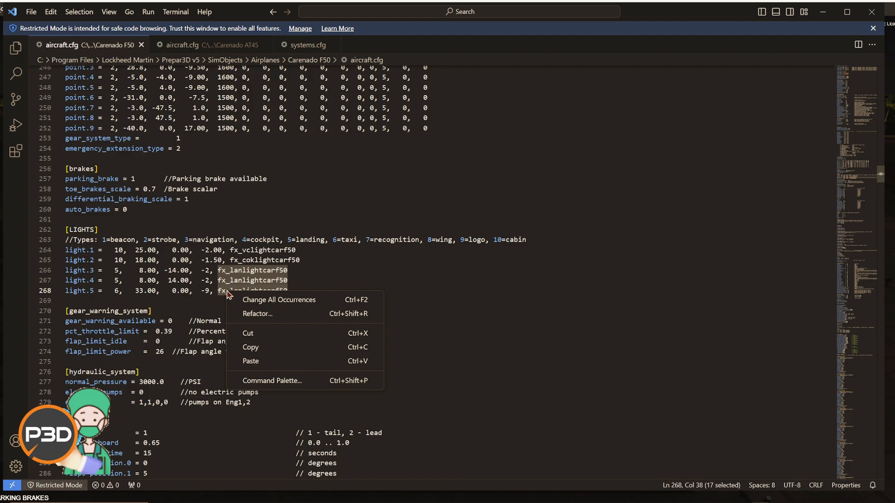
{"action": "left_click", "coordinate": [259, 362]}
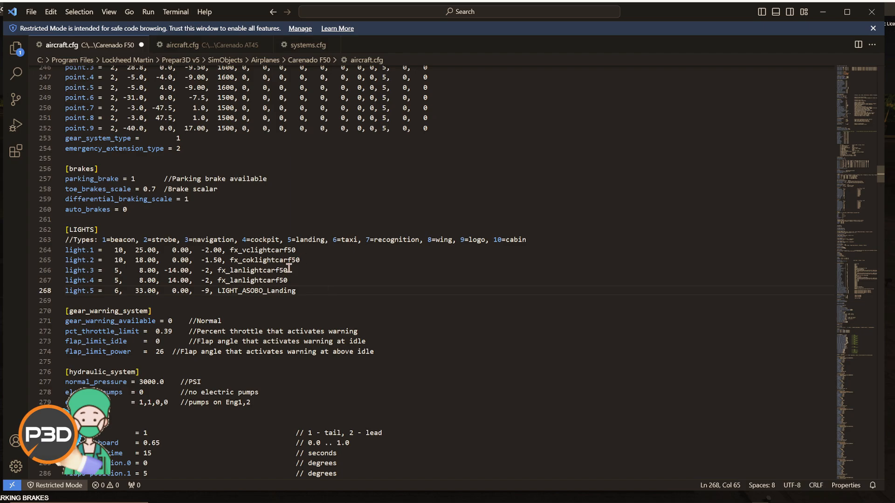
Copy the effect name LIGHT_ASOBO_NavigationWhite from line 62 of systems.cfg and return to the Carenado F50 aircraft.cfg
{"action": "left_click_drag", "start_coordinate": [287, 270], "coordinate": [218, 270]}
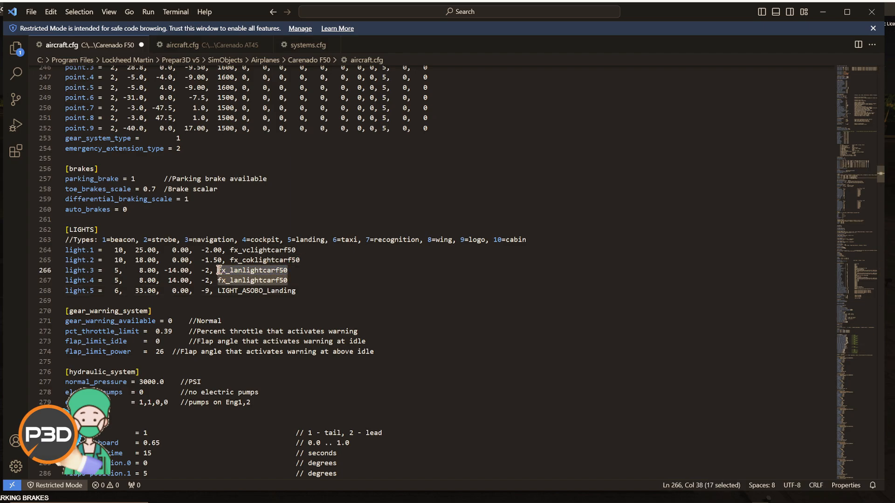
{"action": "left_click", "coordinate": [291, 45]}
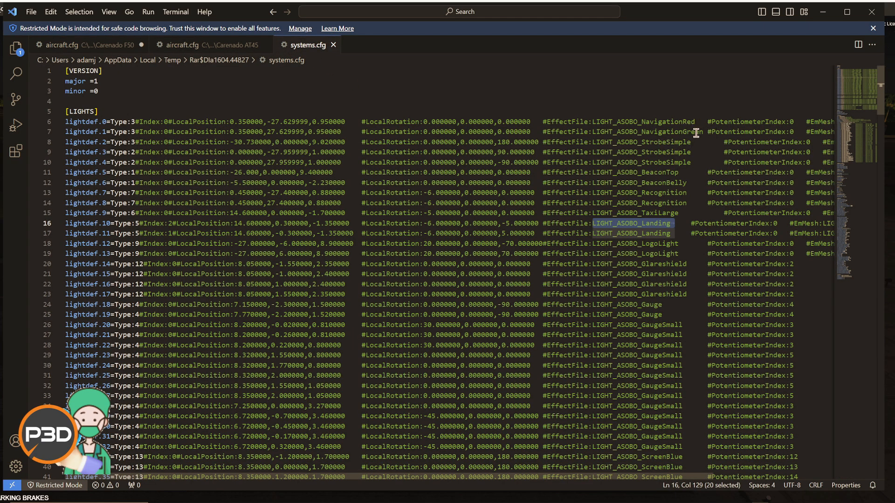
{"action": "scroll", "coordinate": [661, 300], "scroll_direction": "down", "scroll_amount": 10}
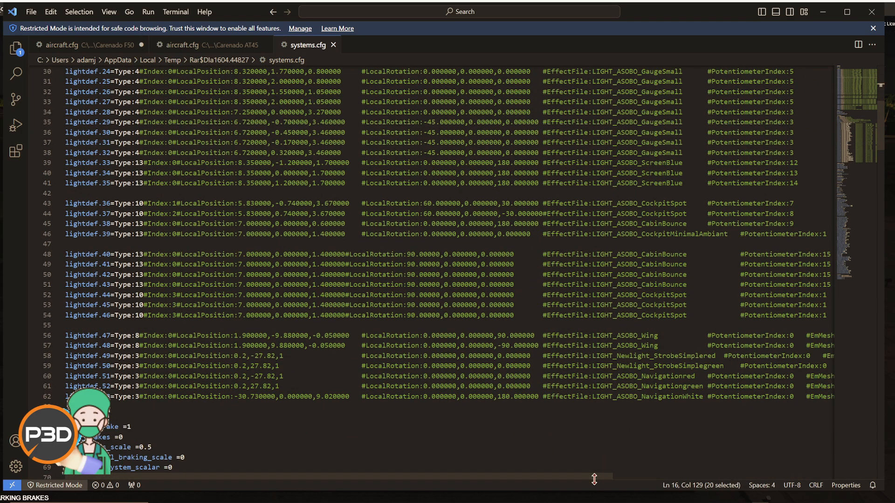
{"action": "left_click_drag", "start_coordinate": [593, 477], "coordinate": [811, 478]}
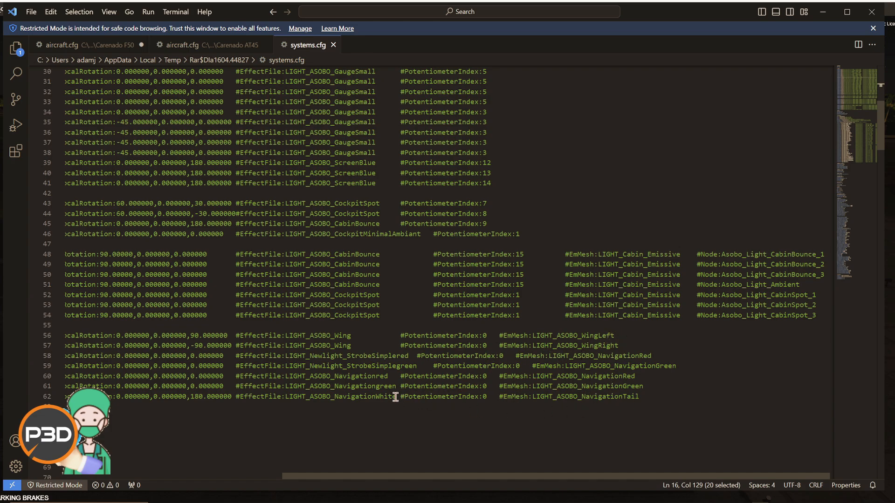
{"action": "left_click_drag", "start_coordinate": [395, 397], "coordinate": [286, 394]}
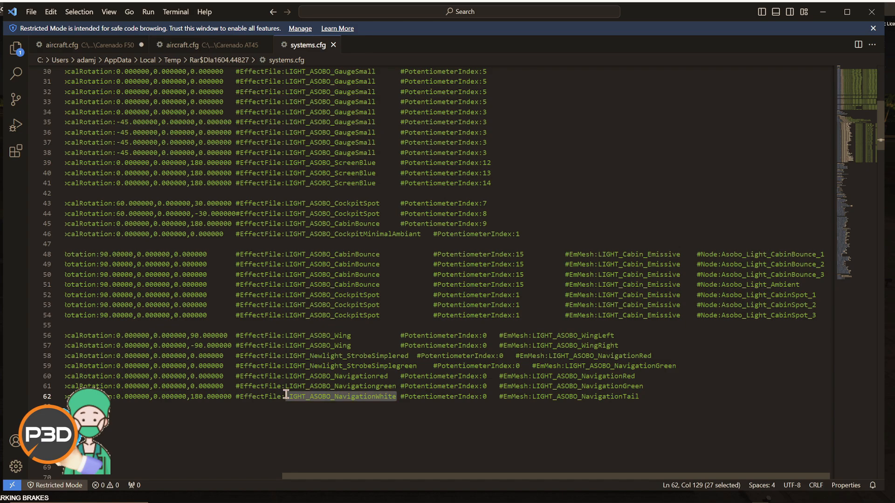
{"action": "right_click", "coordinate": [306, 397]}
{"action": "left_click", "coordinate": [332, 354]}
{"action": "left_click", "coordinate": [113, 46]}
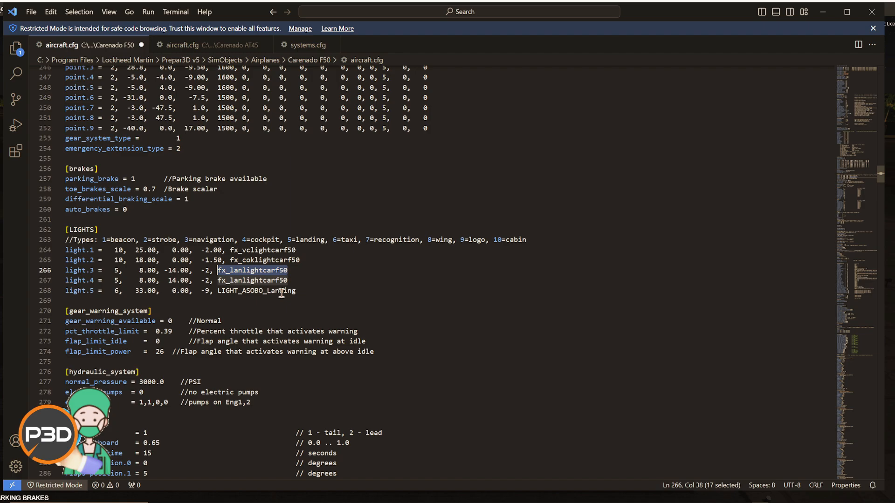
{"action": "left_click", "coordinate": [306, 291]}
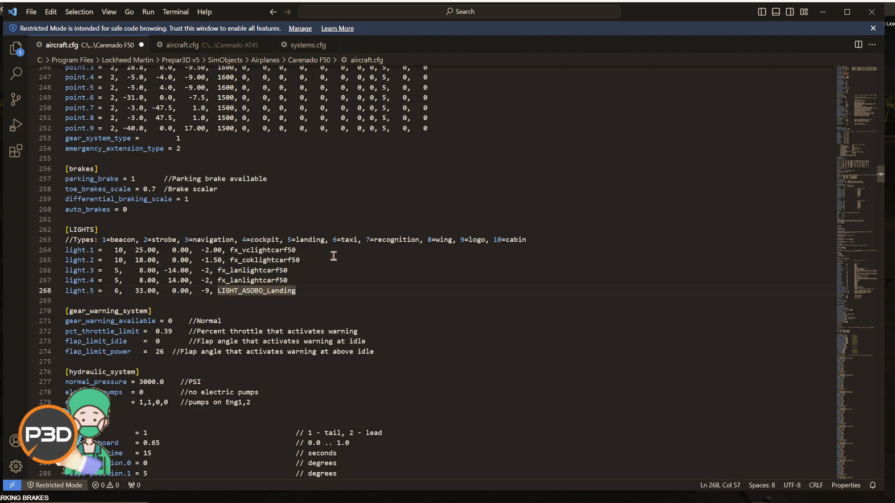
{"action": "left_click", "coordinate": [777, 496]}
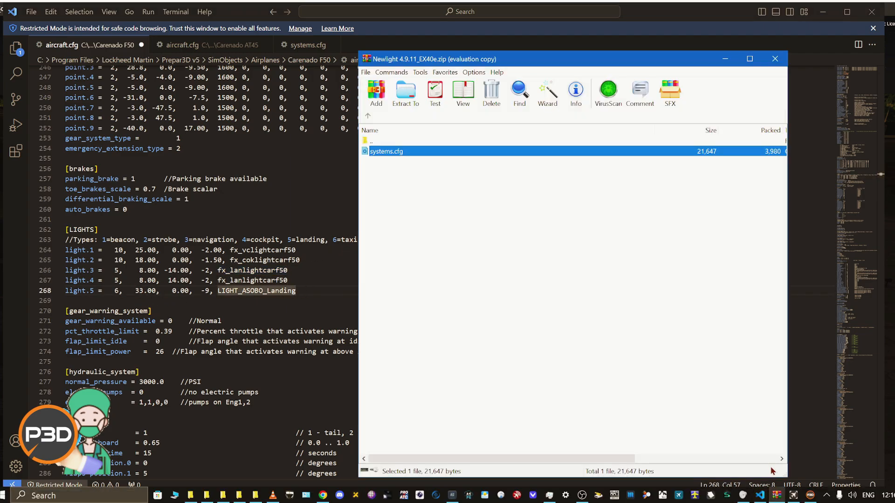
{"action": "left_click", "coordinate": [725, 60]}
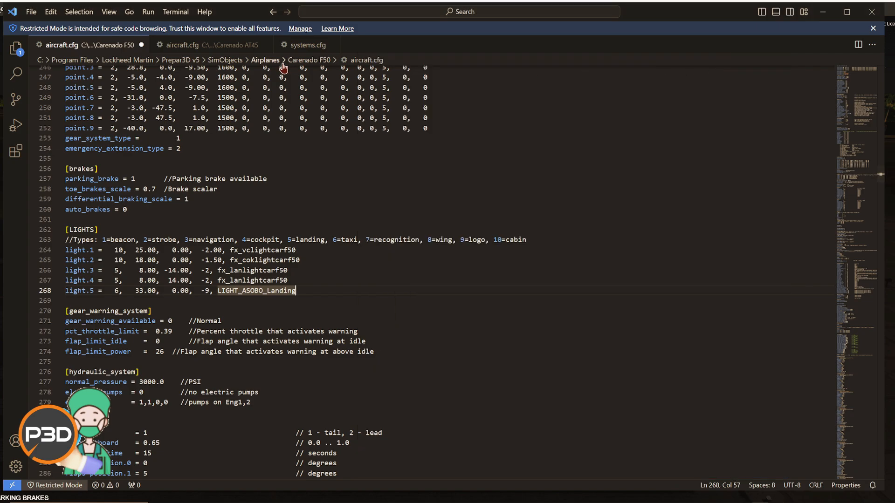
Copy the effect name LIGHT_ASOBO_TaxiLarge from the taxi light entry on line 15 of systems.cfg
{"action": "left_click", "coordinate": [301, 47]}
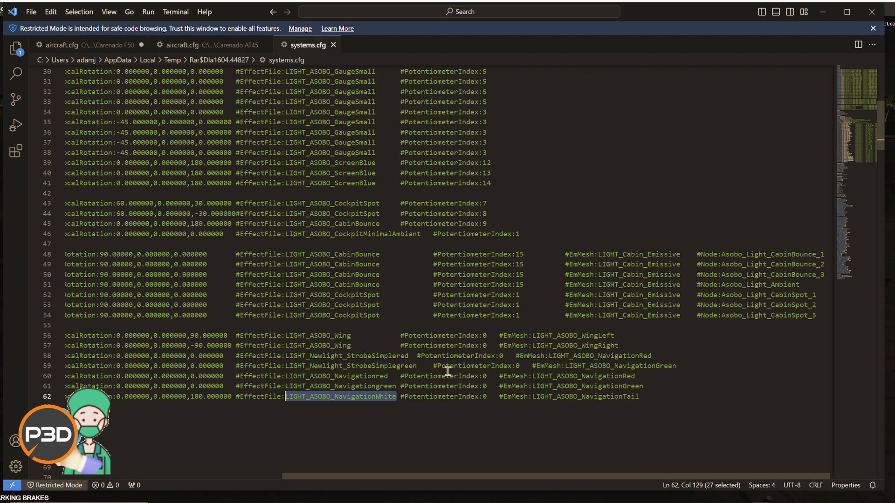
{"action": "scroll", "coordinate": [447, 372], "scroll_direction": "up", "scroll_amount": 10}
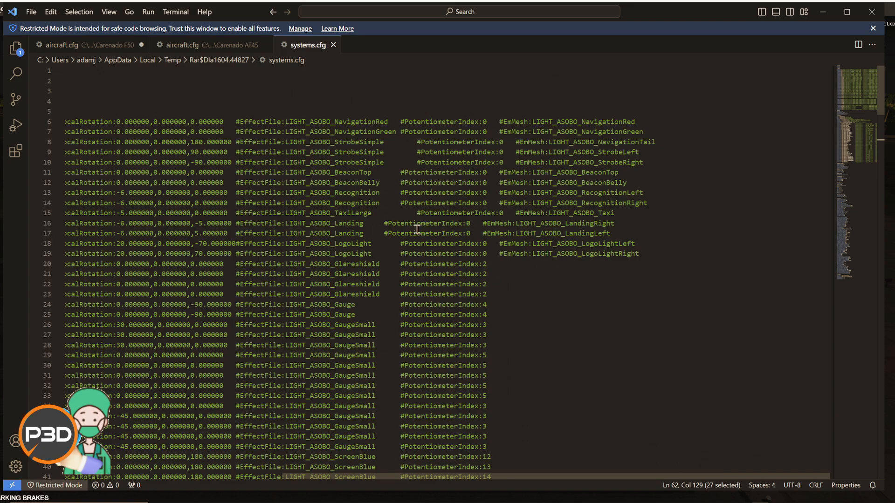
{"action": "left_click_drag", "start_coordinate": [372, 212], "coordinate": [288, 212]}
{"action": "right_click", "coordinate": [286, 212]}
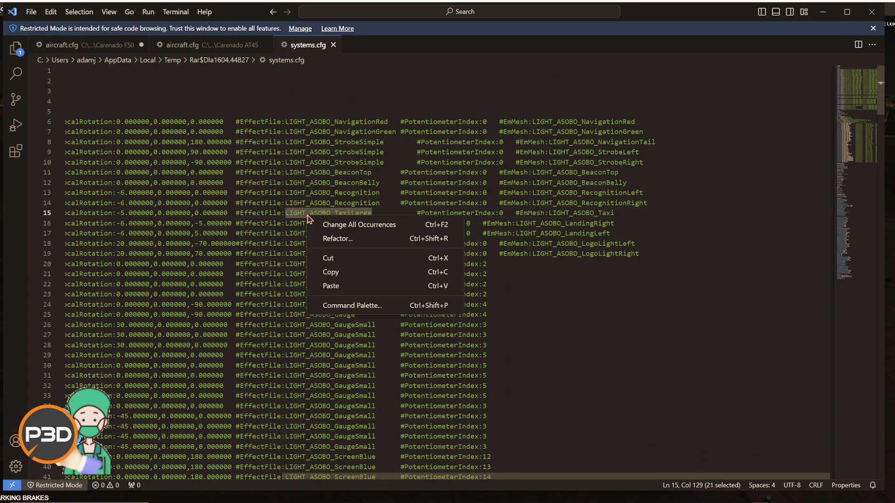
{"action": "left_click", "coordinate": [350, 274]}
Replace the light.5 effect name in the Carenado F50 aircraft.cfg with the copied LIGHT_ASOBO_TaxiLarge
{"action": "left_click", "coordinate": [123, 47]}
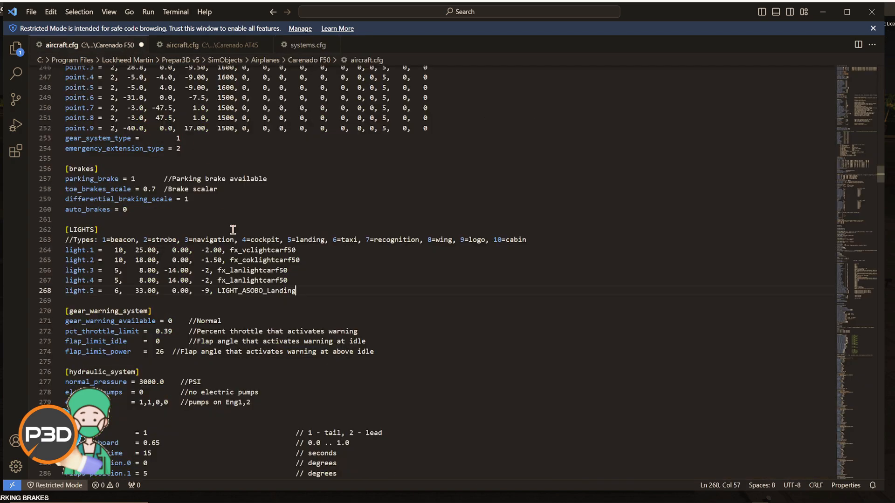
{"action": "left_click_drag", "start_coordinate": [297, 290], "coordinate": [222, 290]}
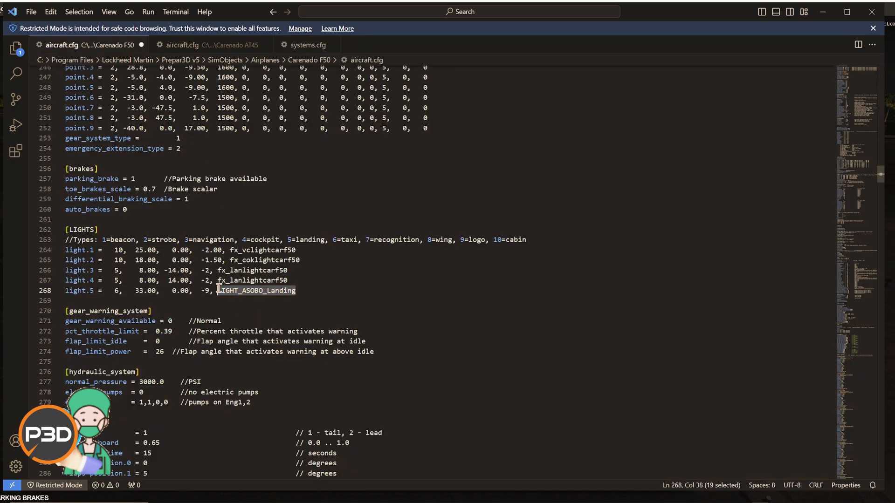
{"action": "right_click", "coordinate": [243, 290]}
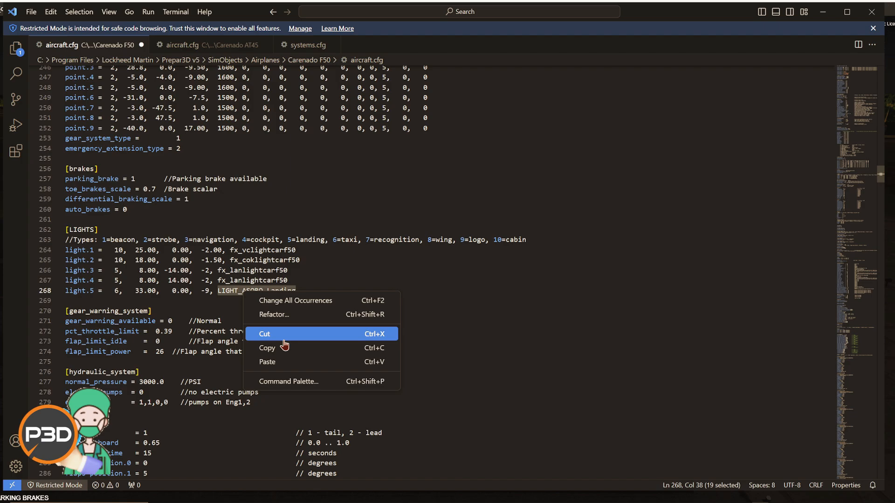
{"action": "left_click", "coordinate": [290, 362]}
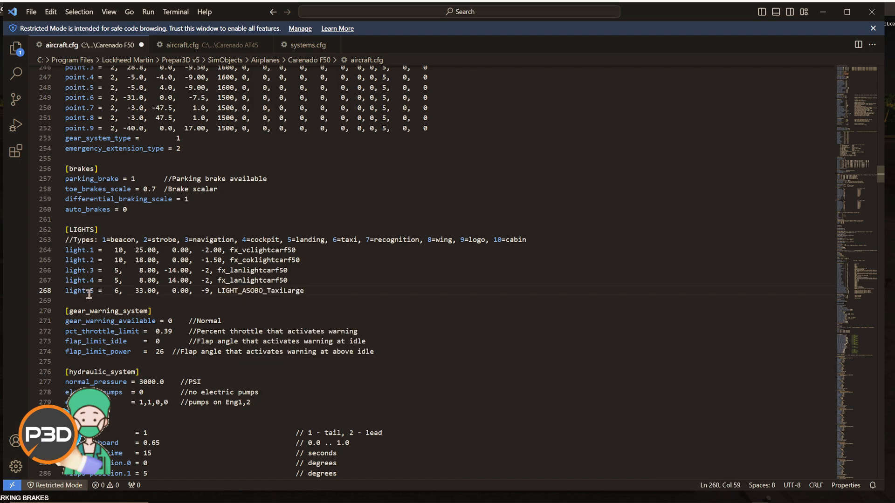
Copy the EmMesh name LIGHT_ASOBO_LandingLeft from the landing light entry on line 17 of systems.cfg
{"action": "left_click", "coordinate": [289, 280]}
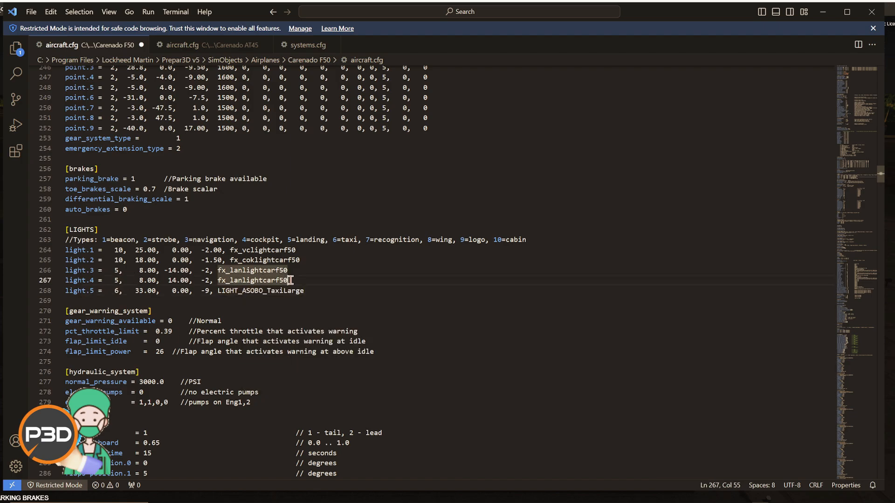
{"action": "left_click", "coordinate": [305, 45]}
{"action": "scroll", "coordinate": [658, 365], "scroll_direction": "down", "scroll_amount": 5}
{"action": "scroll", "coordinate": [658, 365], "scroll_direction": "up", "scroll_amount": 5}
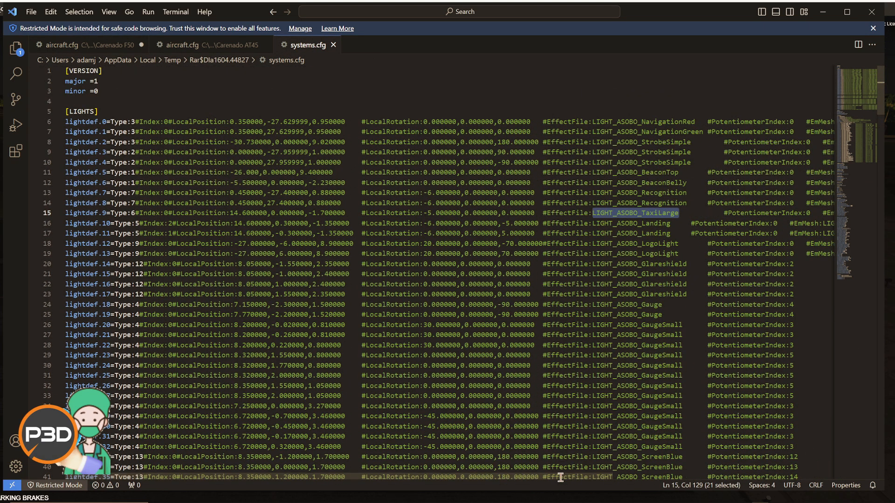
{"action": "left_click_drag", "start_coordinate": [557, 477], "coordinate": [683, 476]}
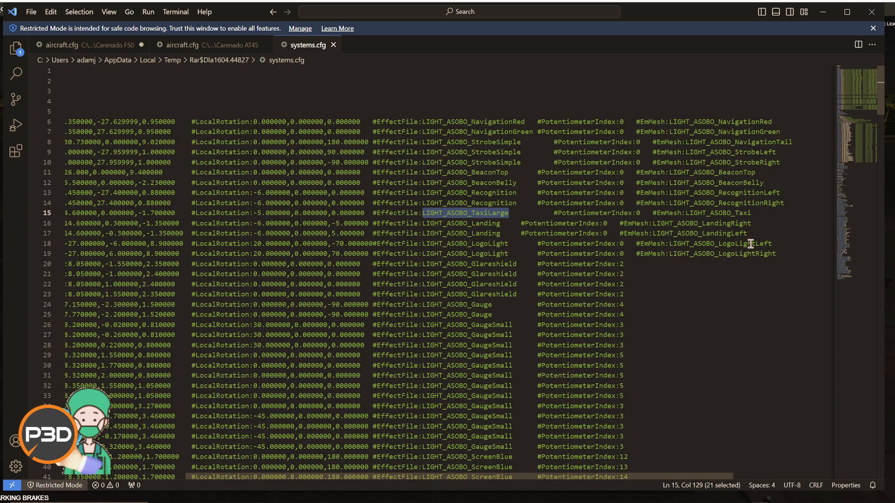
{"action": "left_click_drag", "start_coordinate": [749, 233], "coordinate": [655, 234]}
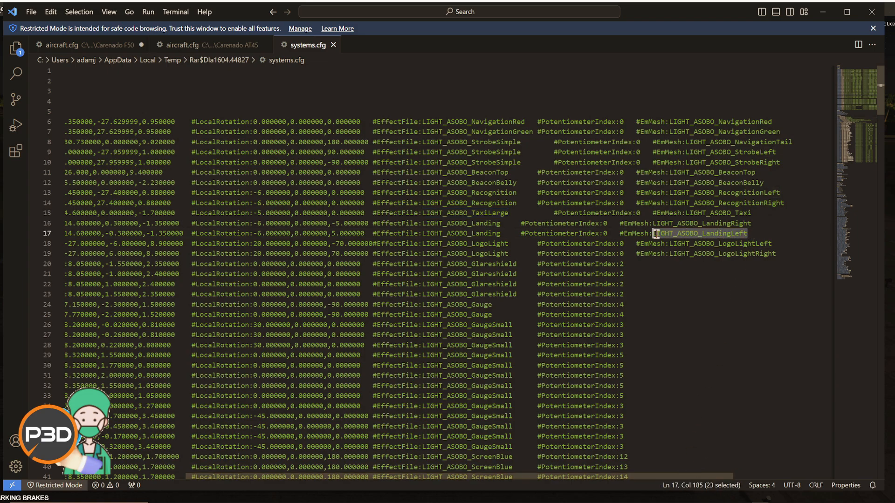
{"action": "right_click", "coordinate": [677, 234]}
{"action": "left_click", "coordinate": [725, 295]}
Replace the light.4 effect name in the Carenado F50 aircraft.cfg with the copied LIGHT_ASOBO_LandingLeft
{"action": "left_click", "coordinate": [58, 45]}
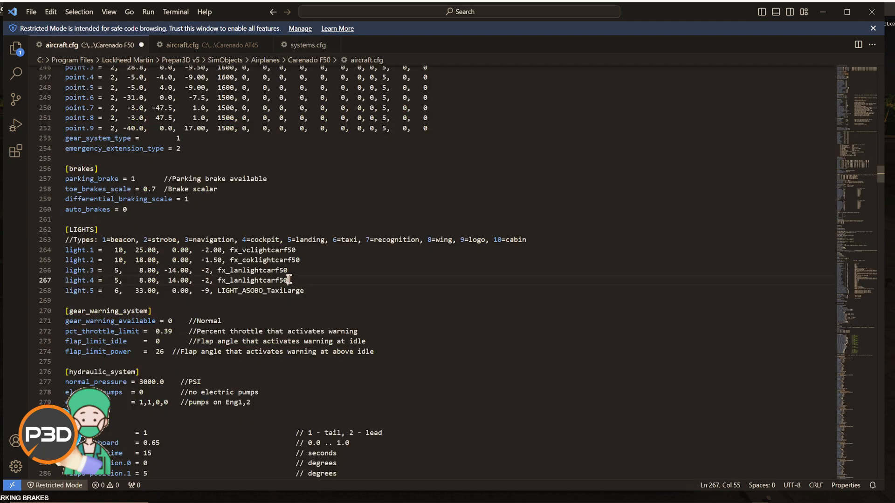
{"action": "left_click_drag", "start_coordinate": [291, 279], "coordinate": [217, 280]}
{"action": "right_click", "coordinate": [233, 280]}
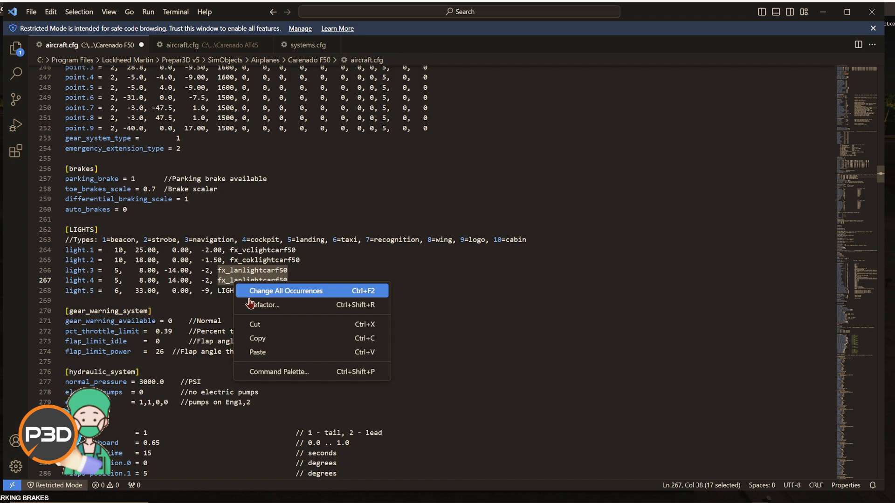
{"action": "left_click", "coordinate": [262, 351]}
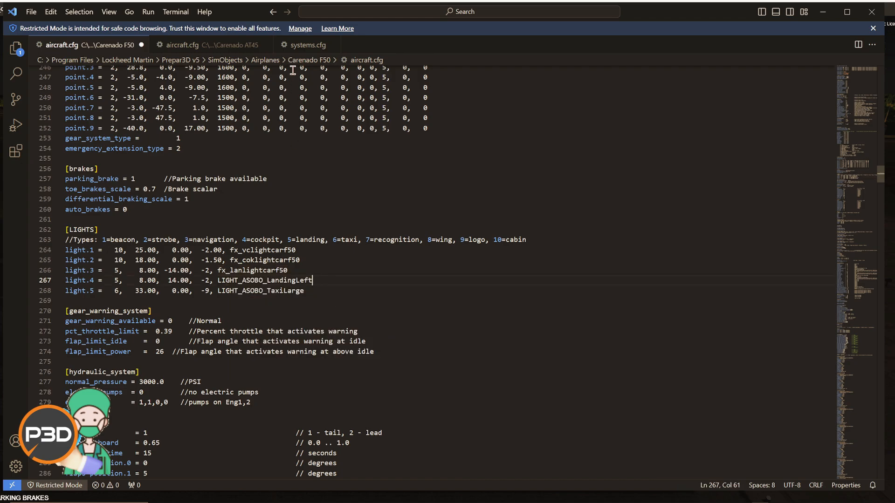
Copy the EmMesh name LIGHT_ASOBO_LandingRight from the landing light entry on line 16 of systems.cfg
{"action": "left_click", "coordinate": [308, 45]}
{"action": "left_click_drag", "start_coordinate": [652, 477], "coordinate": [773, 479]}
{"action": "left_click_drag", "start_coordinate": [786, 222], "coordinate": [687, 224]}
{"action": "right_click", "coordinate": [708, 224]}
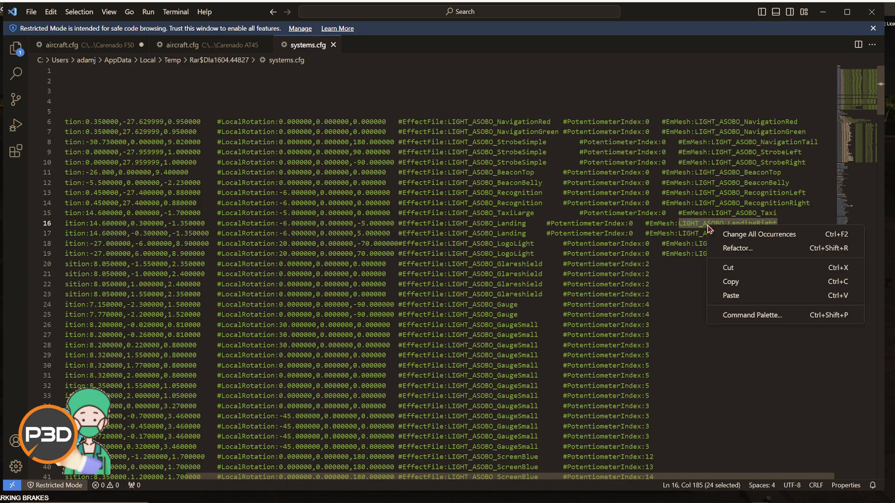
{"action": "left_click", "coordinate": [745, 282]}
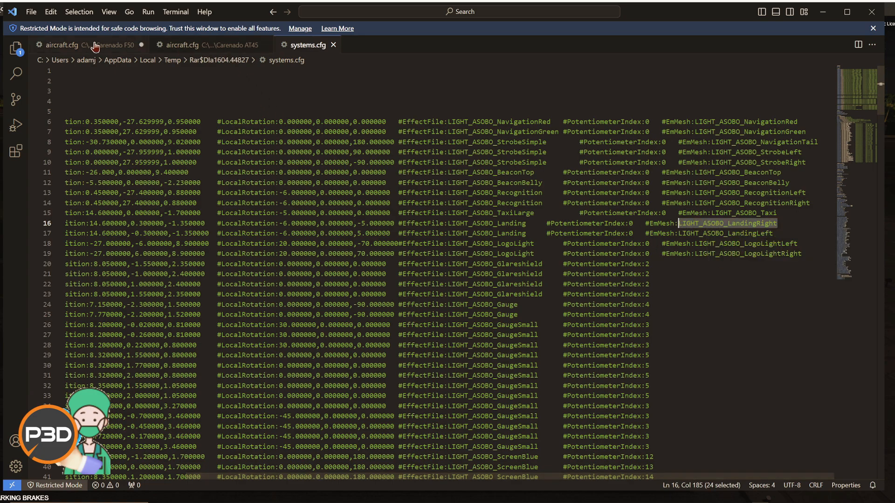
Replace the light.3 effect name in the Carenado F50 aircraft.cfg with the copied LIGHT_ASOBO_LandingRight
{"action": "left_click", "coordinate": [62, 45]}
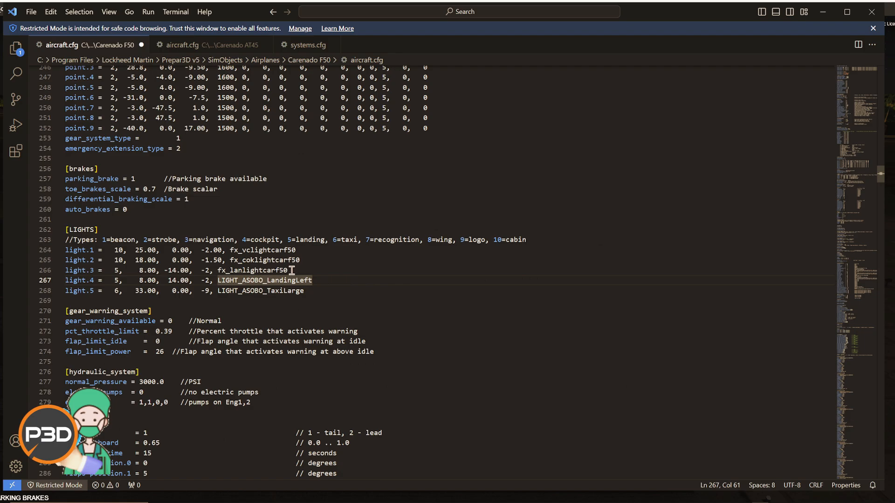
{"action": "left_click_drag", "start_coordinate": [292, 270], "coordinate": [231, 267]}
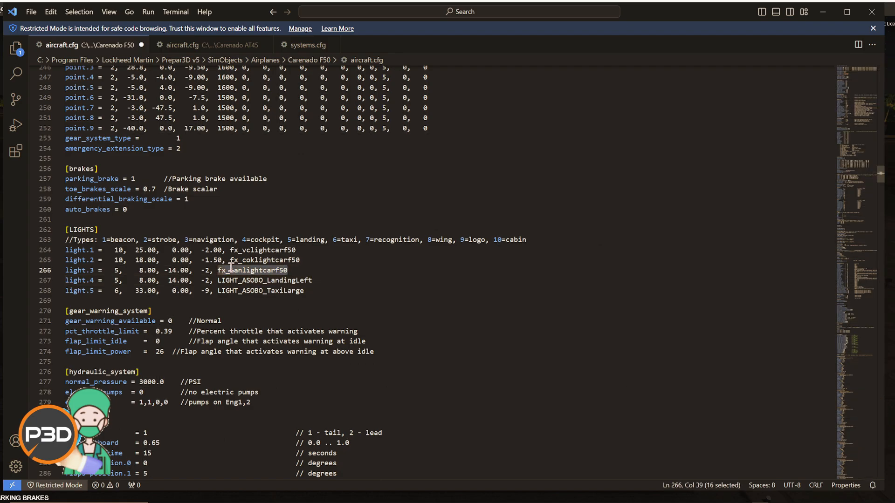
{"action": "left_click", "coordinate": [290, 270]}
{"action": "left_click_drag", "start_coordinate": [293, 270], "coordinate": [222, 270]}
{"action": "right_click", "coordinate": [225, 269]}
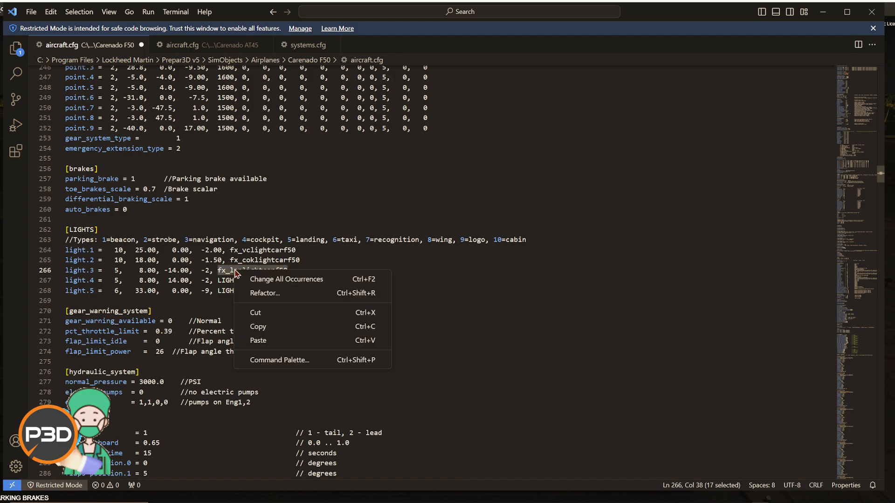
{"action": "left_click", "coordinate": [283, 338]}
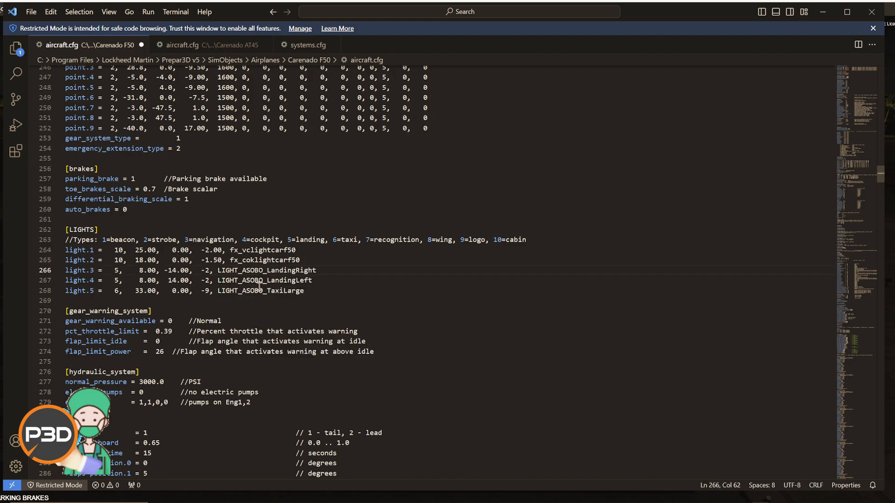
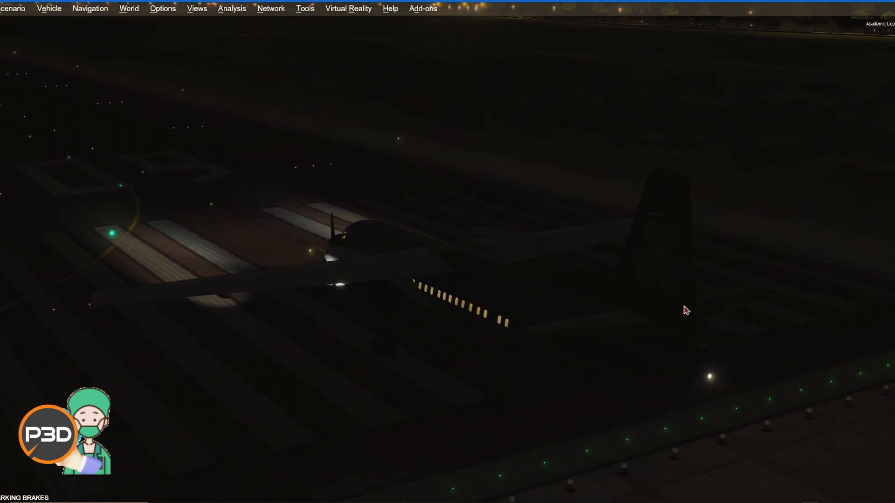
Switch to Visual Studio Code and compare the light entries in systems.cfg with those in the Carenado AT45 and F50 aircraft.cfg files
{"action": "mouse_move", "coordinate": [730, 498]}
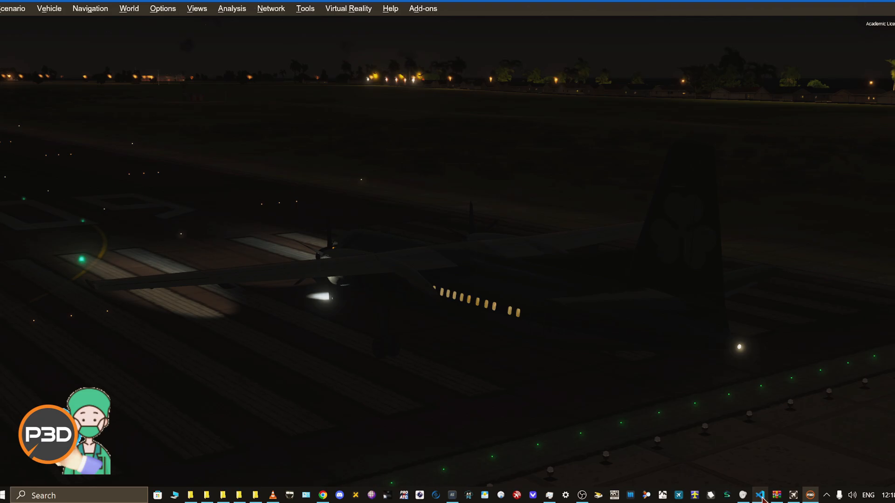
{"action": "left_click", "coordinate": [759, 495]}
{"action": "left_click", "coordinate": [308, 45]}
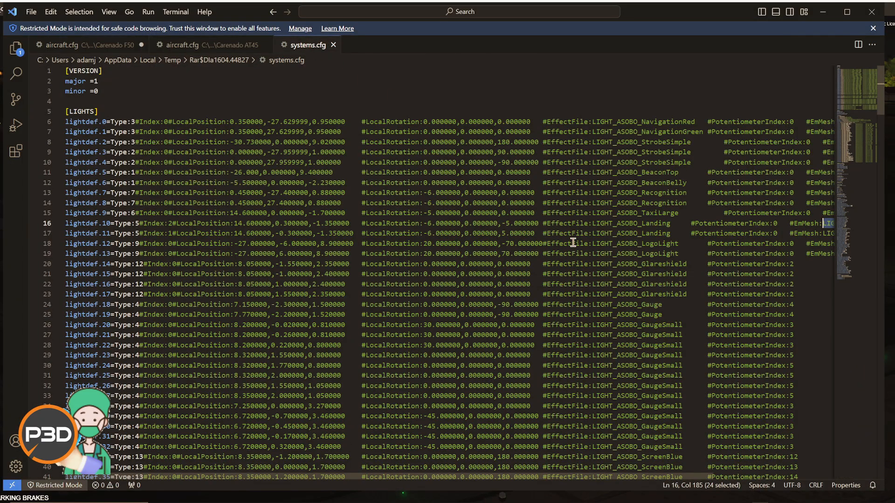
{"action": "left_click", "coordinate": [195, 45]}
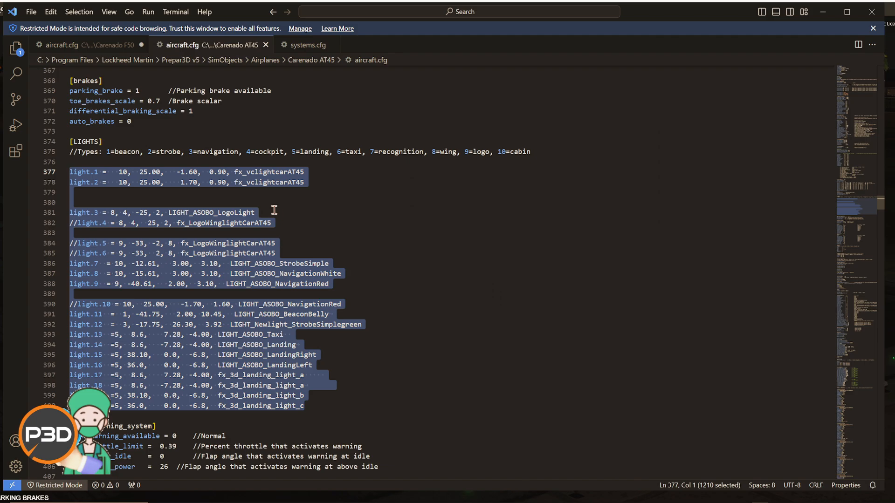
{"action": "left_click", "coordinate": [110, 45]}
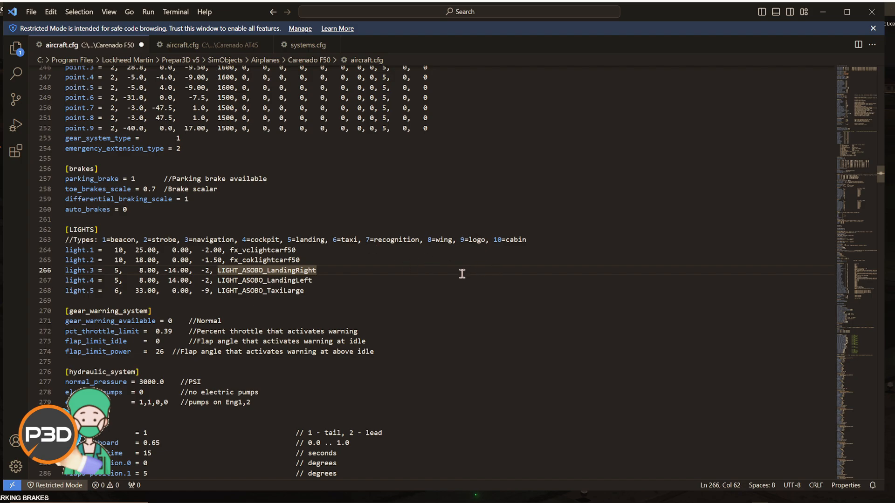
{"action": "left_click", "coordinate": [305, 46]}
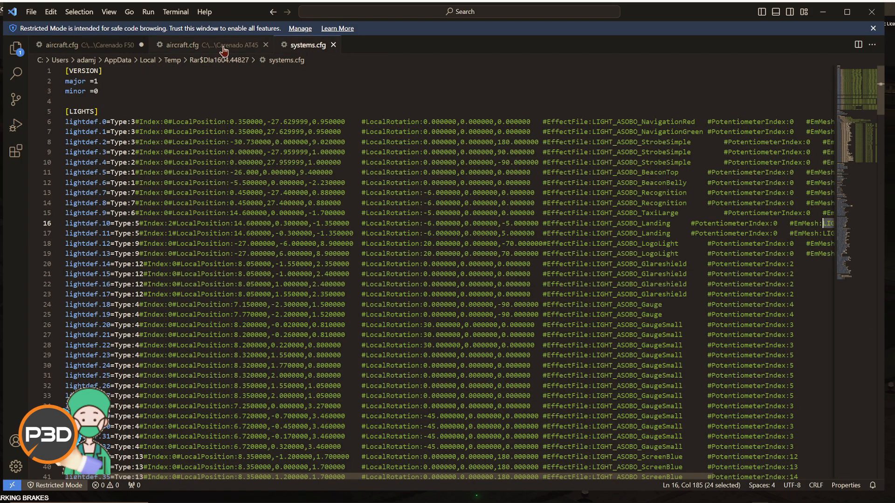
Copy the light.3 LIGHT_ASOBO_LogoLight line from the Carenado AT45 aircraft.cfg
{"action": "left_click", "coordinate": [223, 48]}
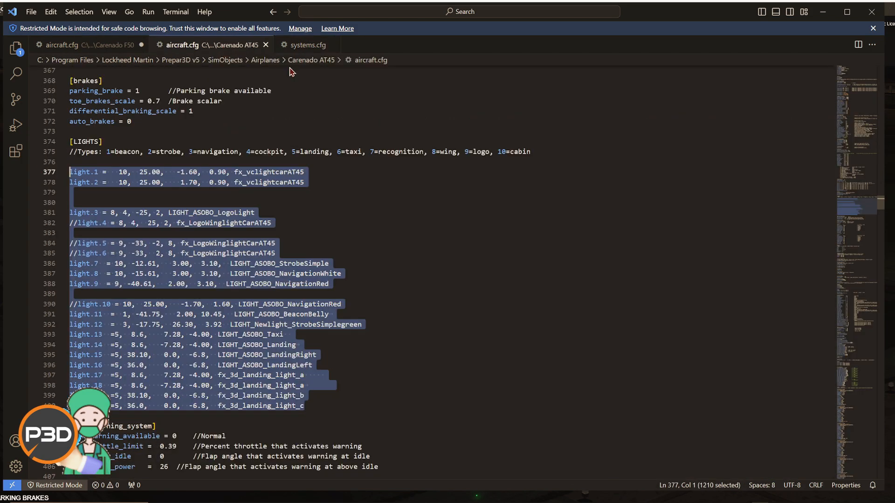
{"action": "double_click", "coordinate": [264, 212]}
{"action": "left_click_drag", "start_coordinate": [260, 213], "coordinate": [70, 213]}
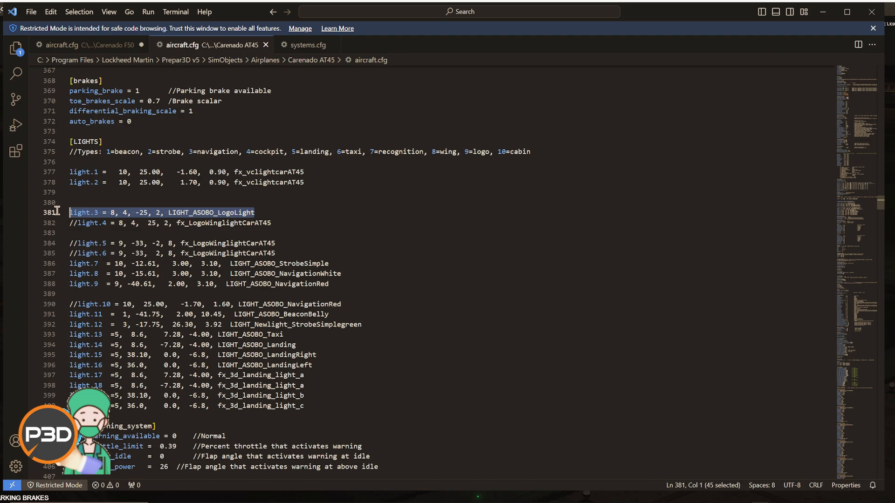
{"action": "right_click", "coordinate": [96, 214]}
{"action": "left_click", "coordinate": [129, 267]}
Add the copied LIGHT_ASOBO_LogoLight line below light.5 in the Carenado F50 aircraft.cfg and renumber it as light.6
{"action": "left_click", "coordinate": [99, 47]}
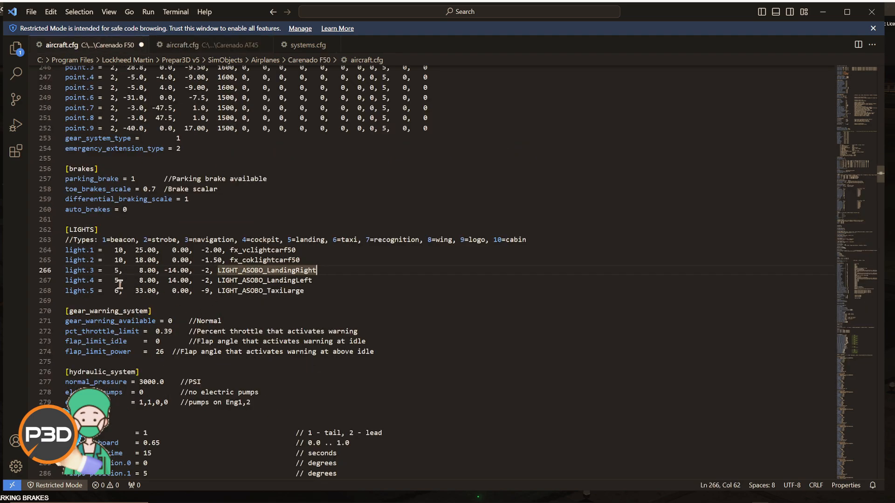
{"action": "left_click", "coordinate": [325, 292]}
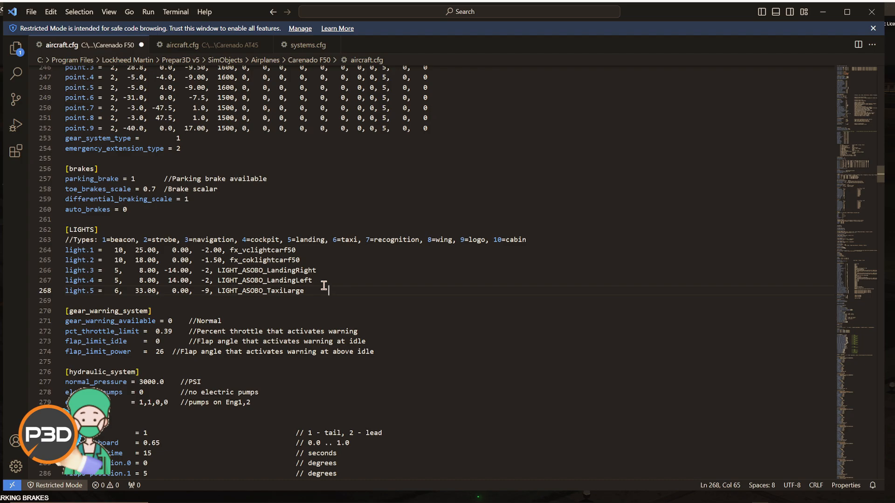
{"action": "key", "text": "Return"}
{"action": "key", "text": "ctrl+v"}
{"action": "left_click", "coordinate": [95, 300]}
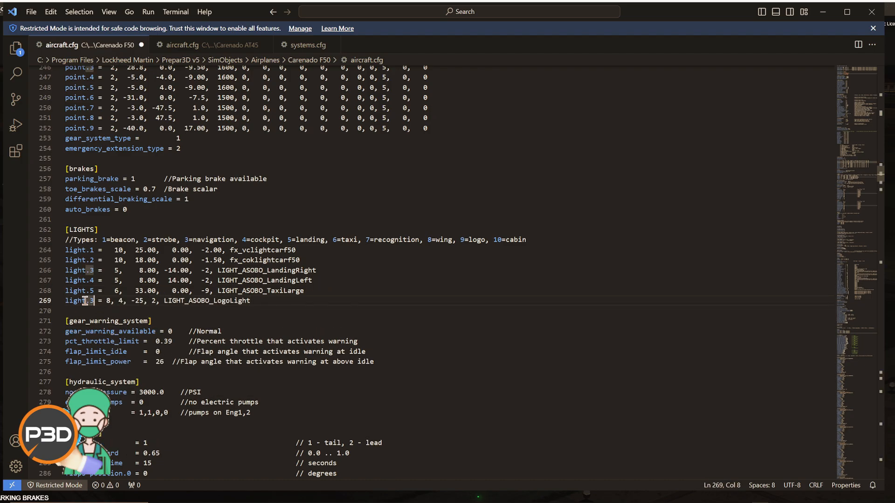
{"action": "key", "text": "BackSpace"}
{"action": "type", "text": "6"}
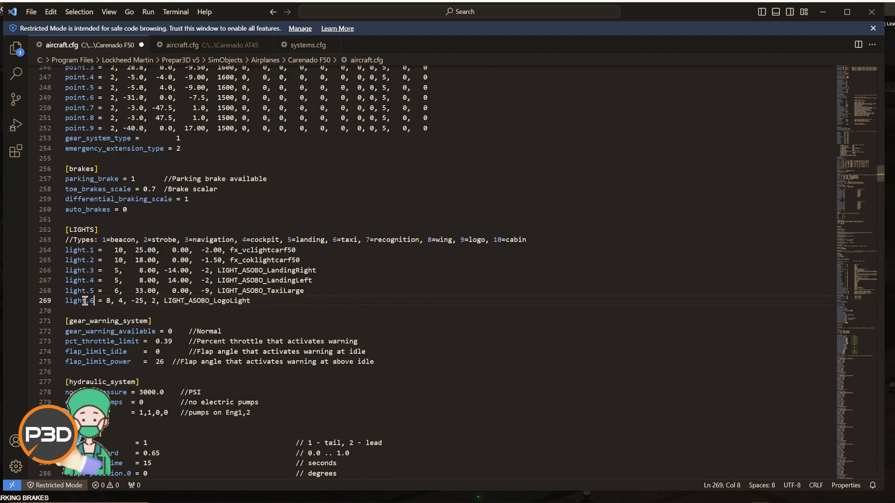
Set the light type of light.6 to 9 and pad its values with spaces to line up with the entries above
{"action": "double_click", "coordinate": [109, 301]}
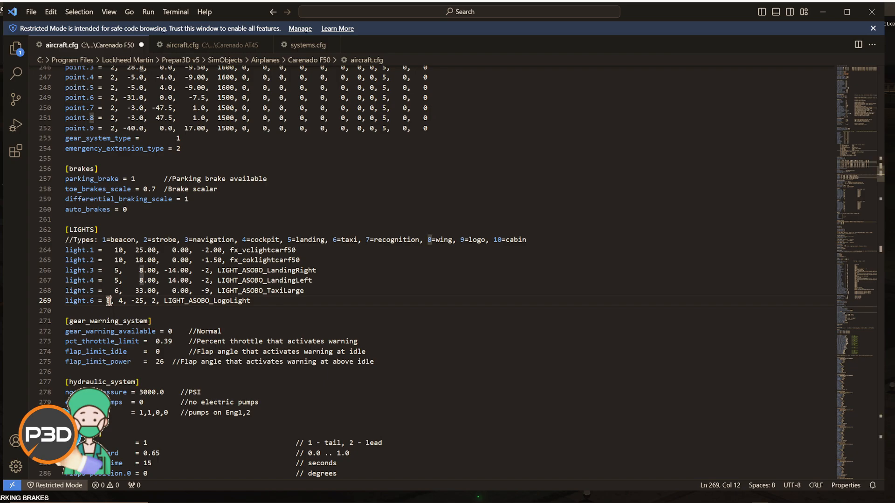
{"action": "type", "text": "9"}
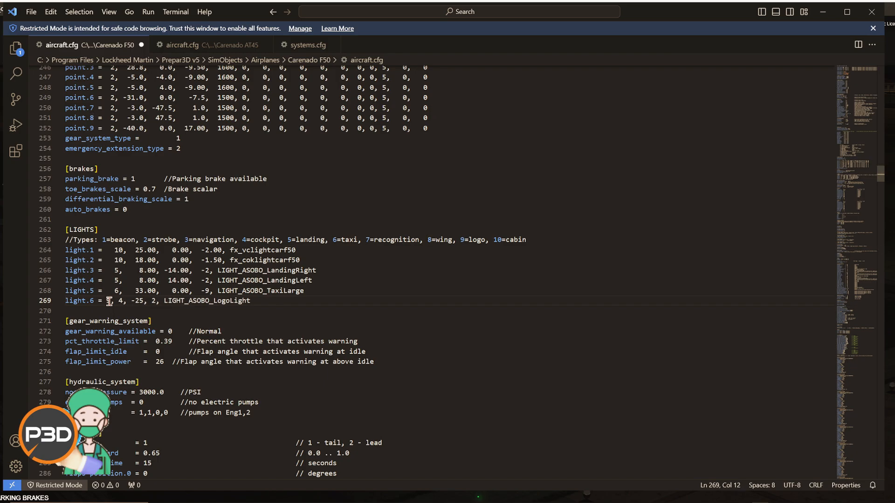
{"action": "left_click", "coordinate": [108, 301]}
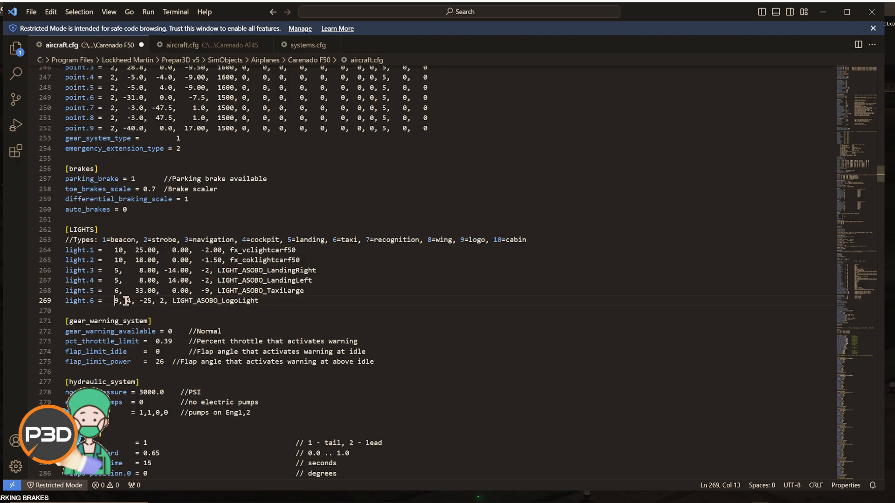
{"action": "left_click", "coordinate": [125, 302]}
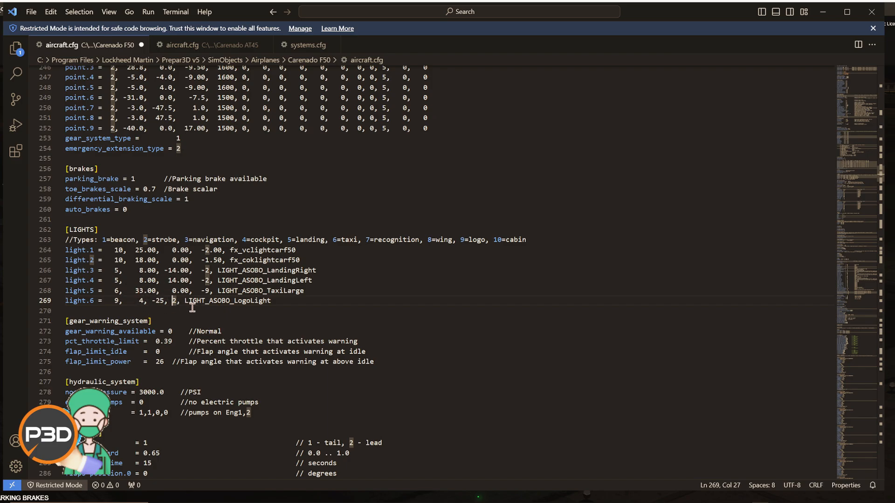
Switch to Prepar3D to inspect the F50's exterior and tail, and return to Visual Studio Code
{"action": "key", "text": "alt+Tab"}
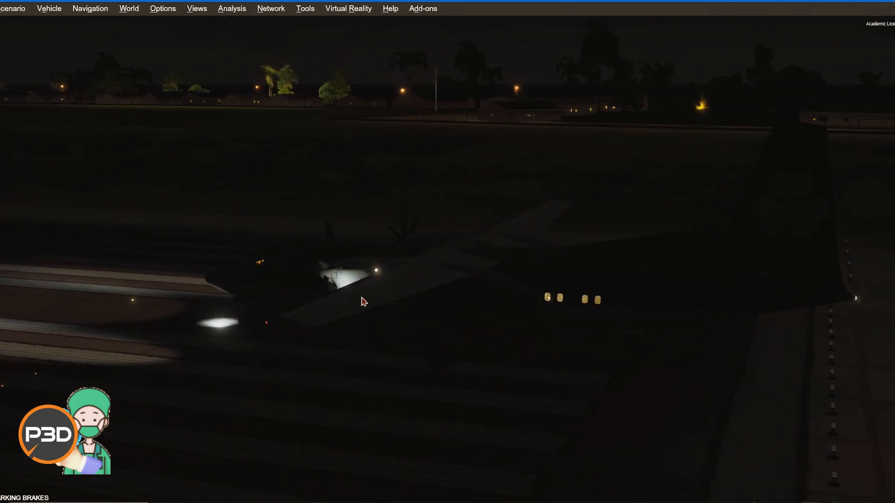
{"action": "mouse_move", "coordinate": [792, 499]}
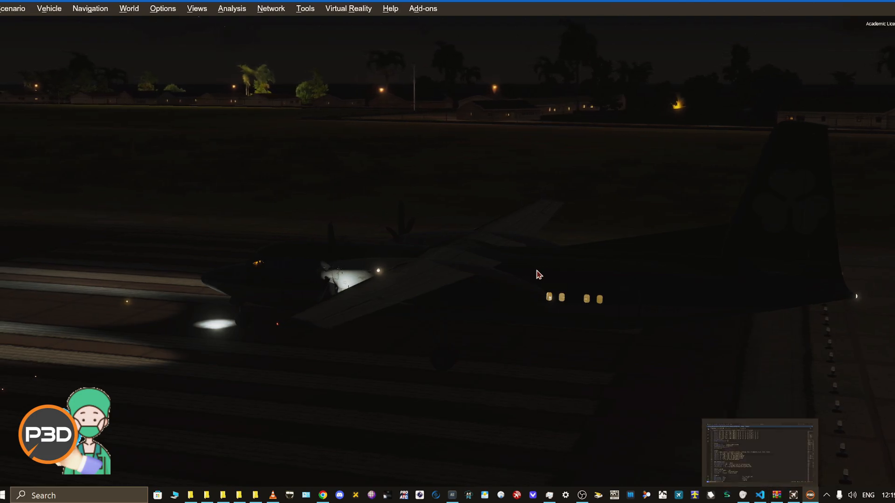
{"action": "left_click", "coordinate": [759, 495]}
Copy the effect name LIGHT_ASOBO_NavigationGreen from line 7 of systems.cfg
{"action": "left_click", "coordinate": [301, 45]}
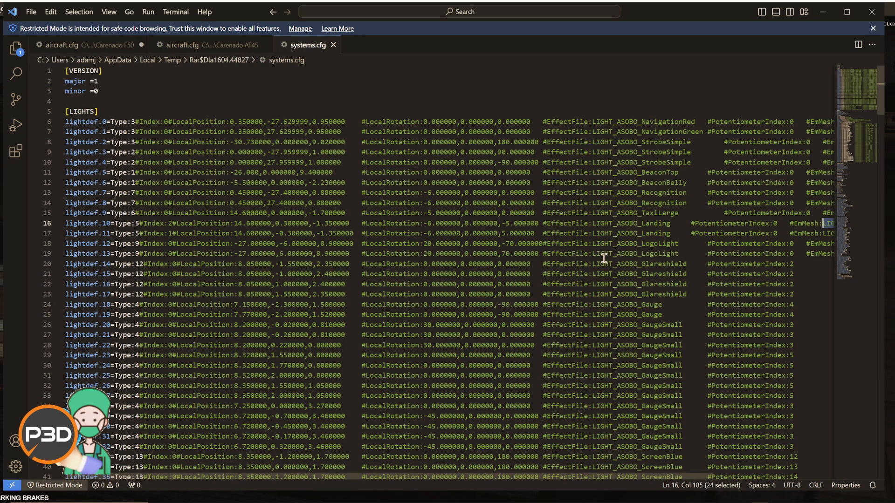
{"action": "left_click", "coordinate": [706, 134]}
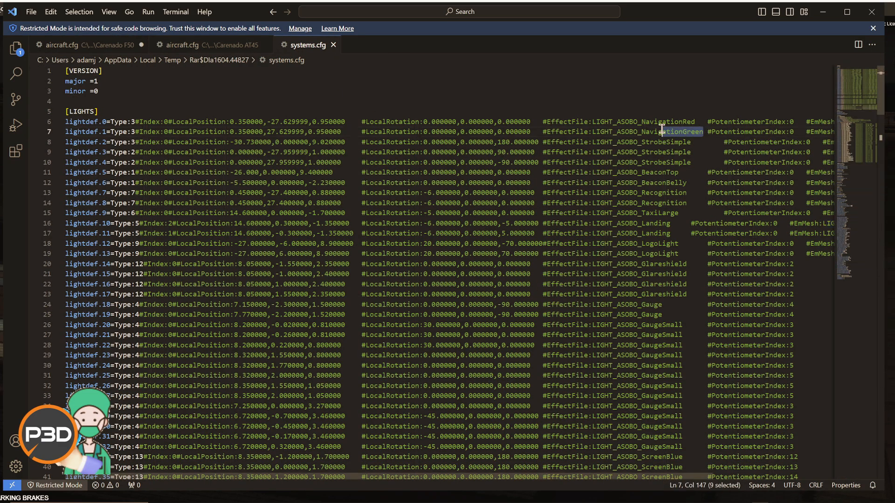
{"action": "left_click_drag", "start_coordinate": [661, 131], "coordinate": [593, 120]}
{"action": "left_click", "coordinate": [620, 132]}
{"action": "double_click", "coordinate": [646, 132]}
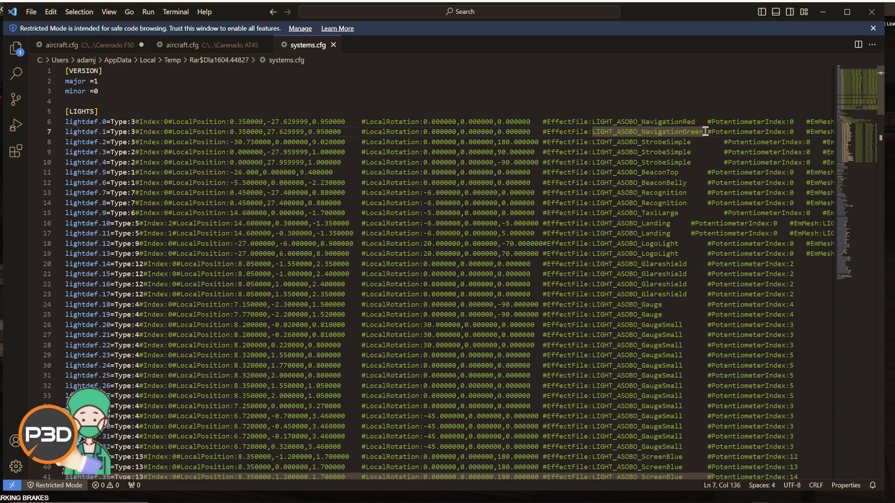
{"action": "left_click_drag", "start_coordinate": [703, 132], "coordinate": [593, 131]}
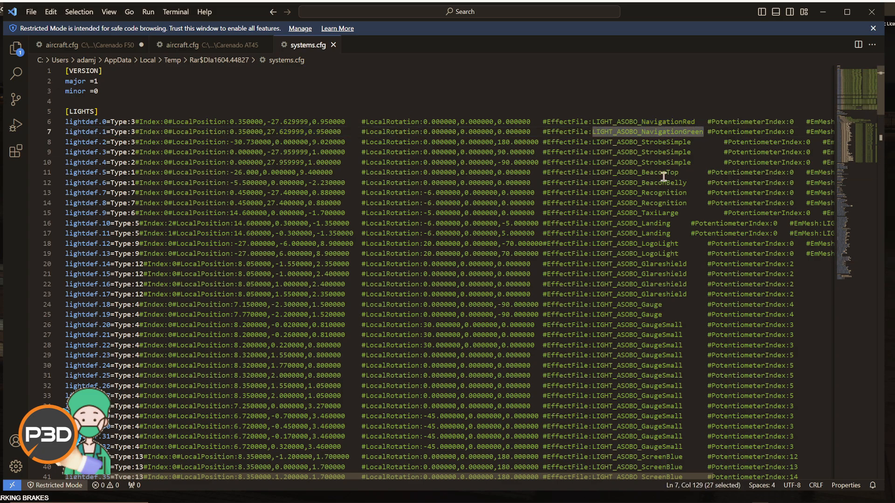
Try LIGHT_ASOBO_NavigationGreen on a new line below light.6 in the Carenado F50 aircraft.cfg, and cut the name out again
{"action": "left_click", "coordinate": [100, 45]}
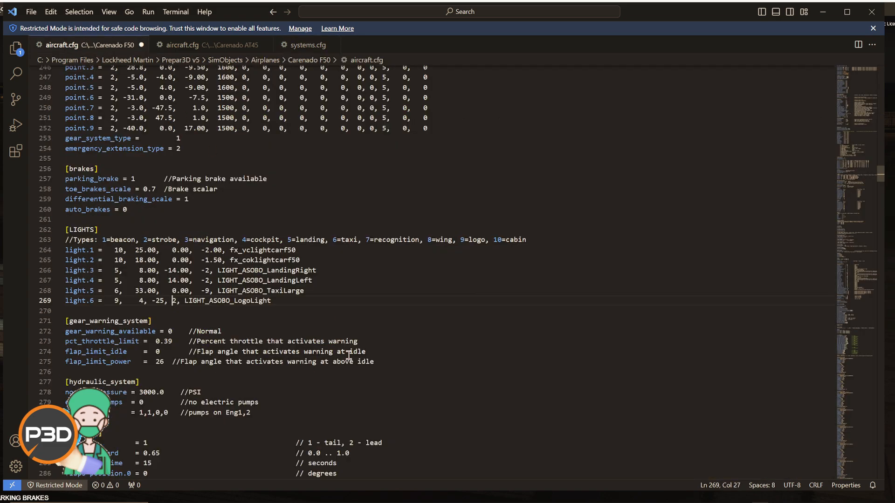
{"action": "double_click", "coordinate": [290, 300]}
{"action": "left_click", "coordinate": [290, 301]}
{"action": "key", "text": "Return"}
{"action": "key", "text": "ctrl+v"}
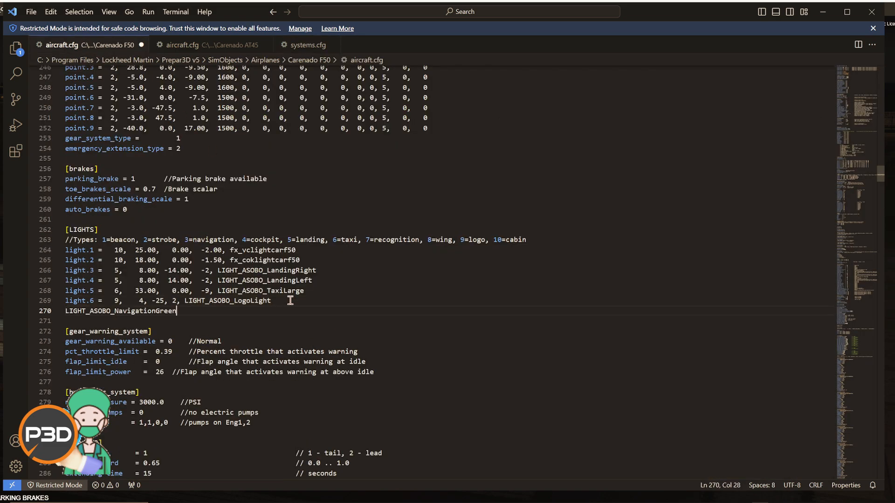
{"action": "left_click_drag", "start_coordinate": [181, 310], "coordinate": [53, 311]}
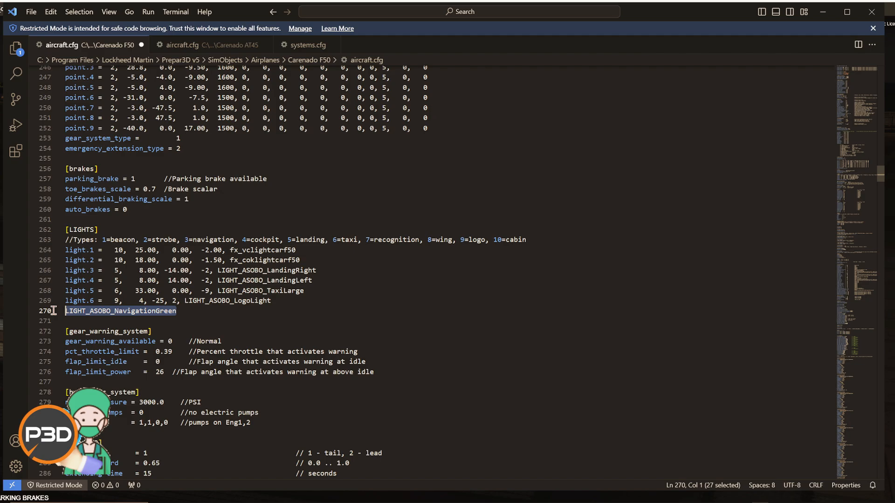
{"action": "key", "text": "ctrl+x"}
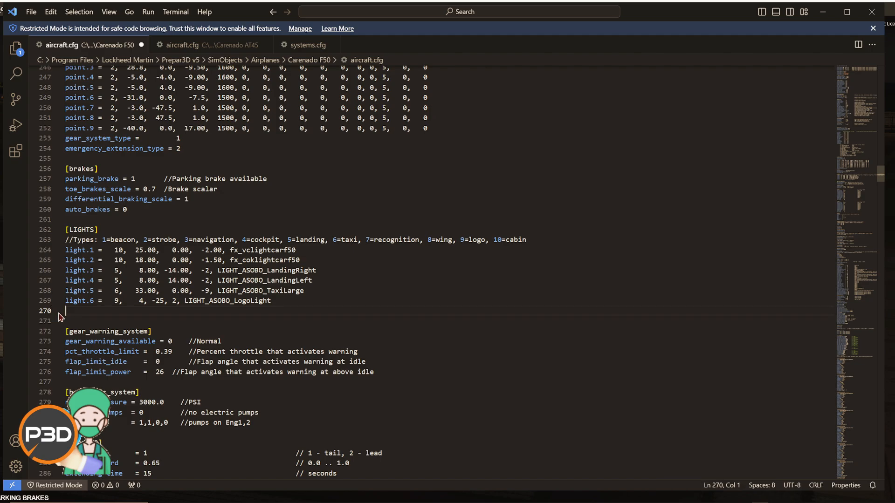
Copy the light.12 LIGHT_Newlight_StrobeSimplegreen line from the AT45 aircraft.cfg to the line below light.6 in the F50 file, renumbered as light.7
{"action": "left_click", "coordinate": [209, 45]}
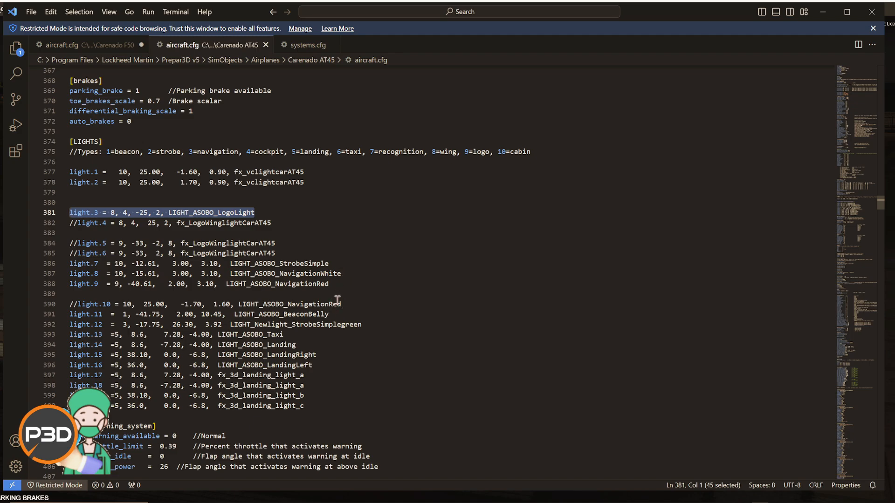
{"action": "left_click_drag", "start_coordinate": [366, 324], "coordinate": [40, 326]}
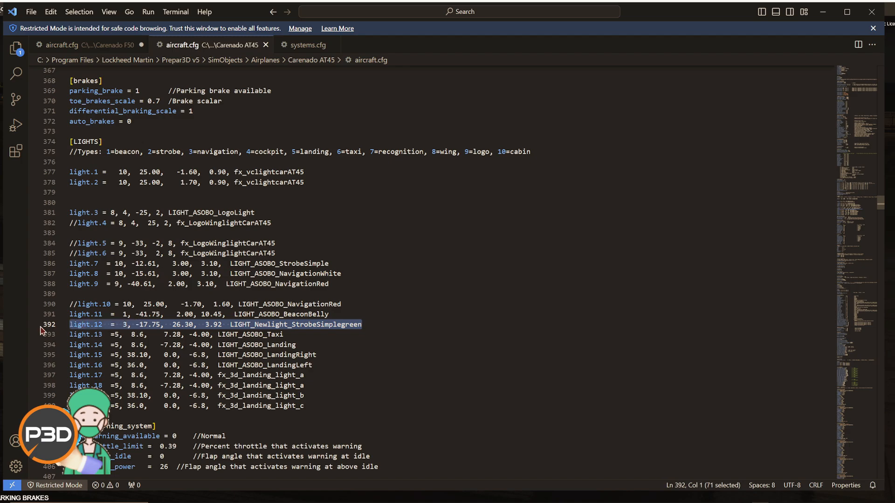
{"action": "left_click", "coordinate": [62, 45]}
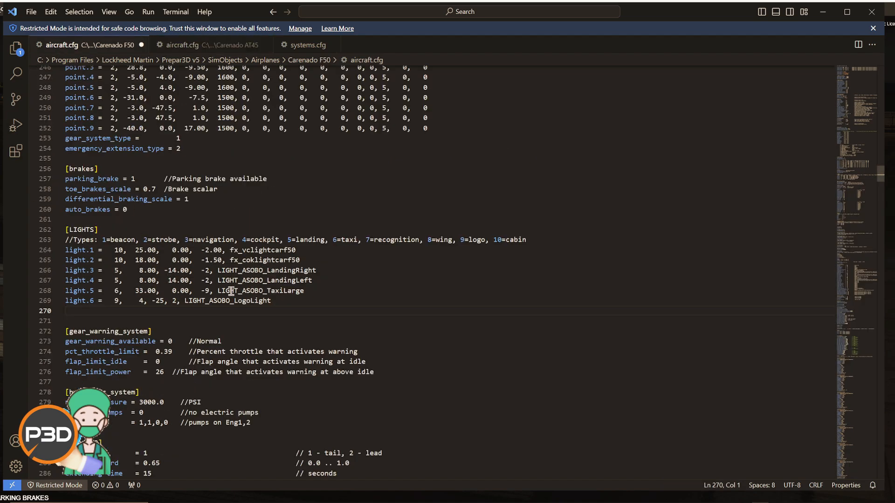
{"action": "key", "text": "ctrl+v"}
{"action": "left_click", "coordinate": [98, 312]}
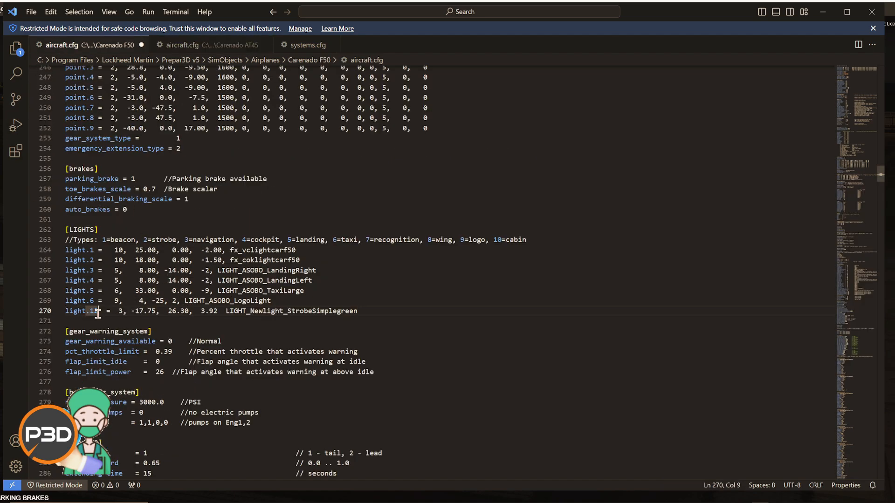
{"action": "key", "text": "BackSpace"}
{"action": "key", "text": "BackSpace"}
{"action": "type", "text": "7"}
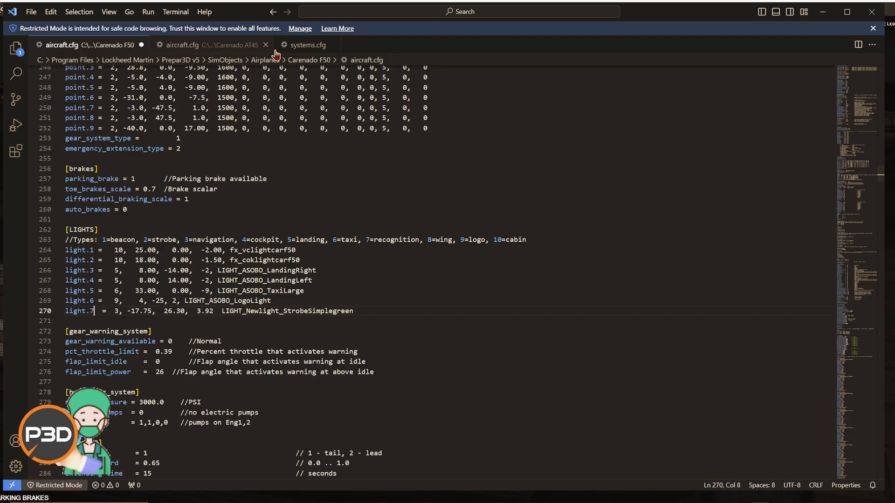
Copy the light.9 LIGHT_ASOBO_NavigationRed line from the Carenado AT45 aircraft.cfg
{"action": "left_click", "coordinate": [303, 45]}
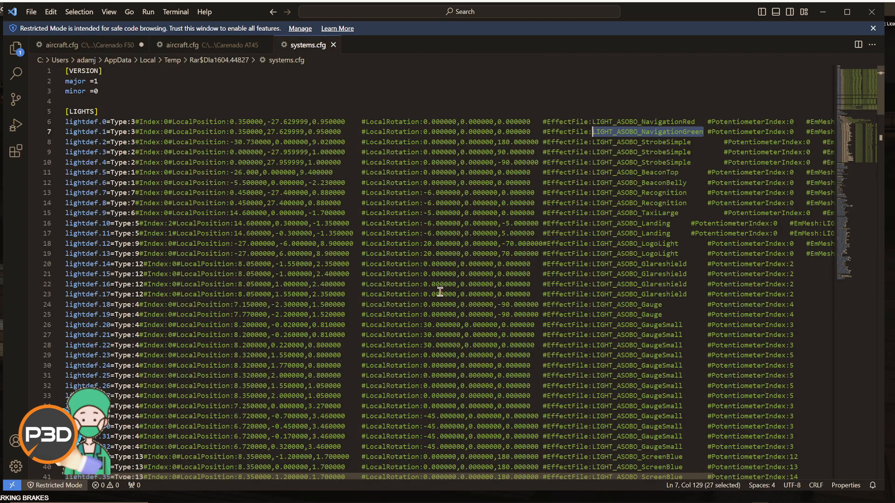
{"action": "left_click", "coordinate": [200, 45]}
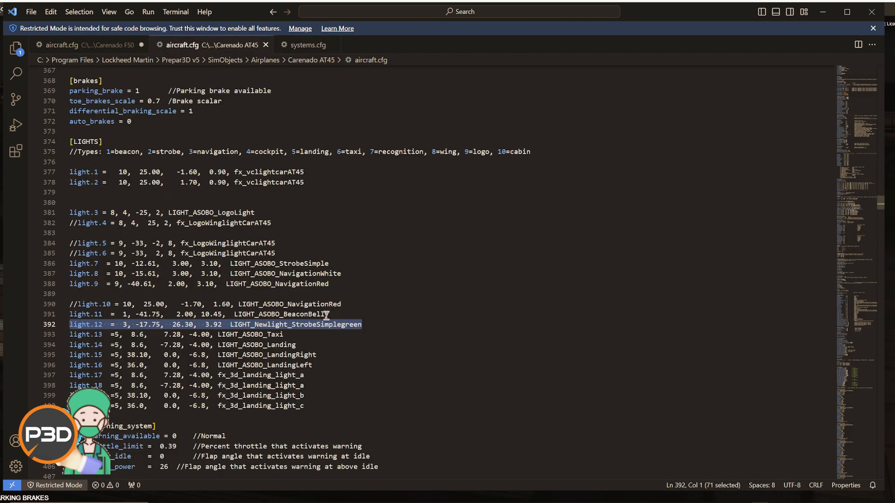
{"action": "left_click_drag", "start_coordinate": [348, 305], "coordinate": [70, 304]}
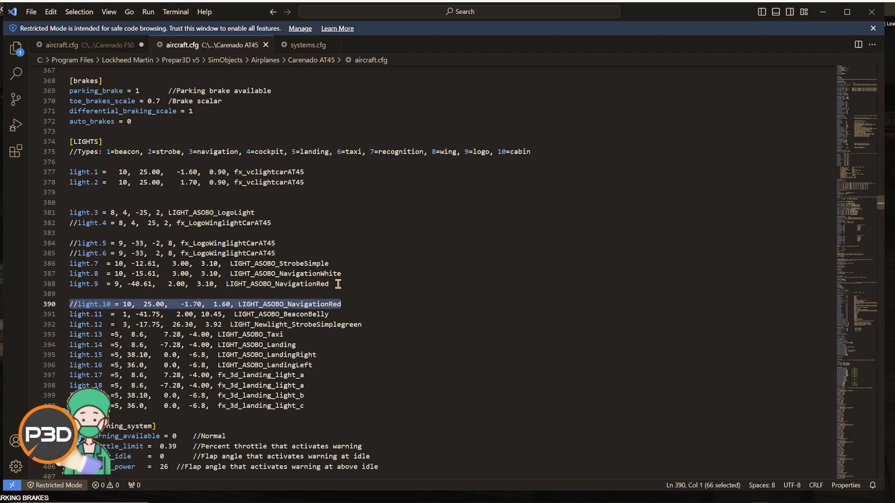
{"action": "left_click_drag", "start_coordinate": [337, 283], "coordinate": [54, 286]}
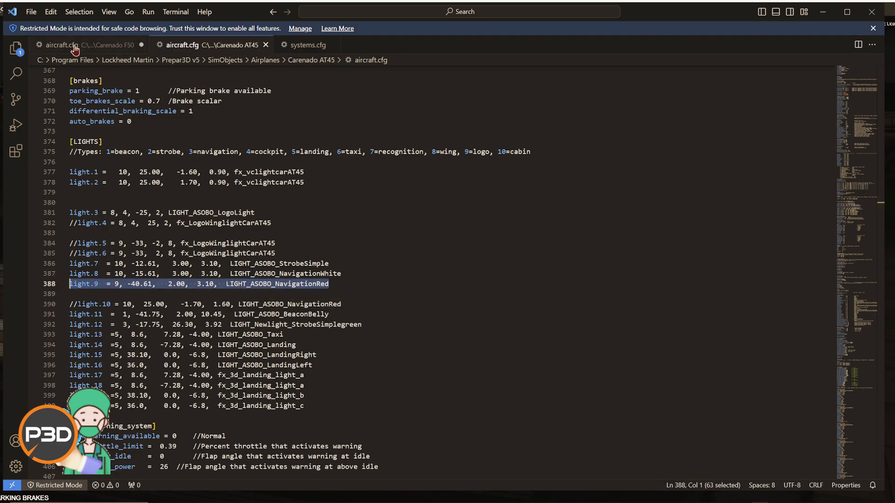
Add the copied LIGHT_ASOBO_NavigationRed line below light.7 in the Carenado F50 aircraft.cfg and renumber it as light.8
{"action": "left_click", "coordinate": [61, 45]}
{"action": "left_click", "coordinate": [384, 310]}
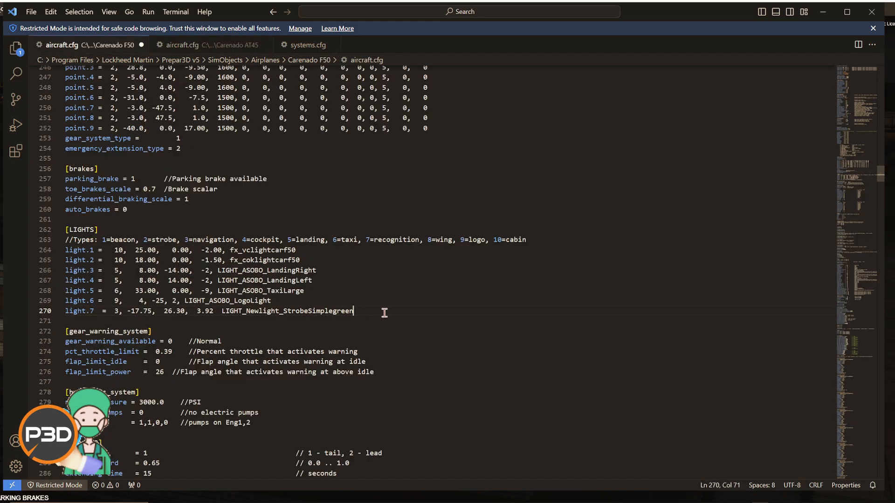
{"action": "key", "text": "Return"}
{"action": "key", "text": "ctrl+v"}
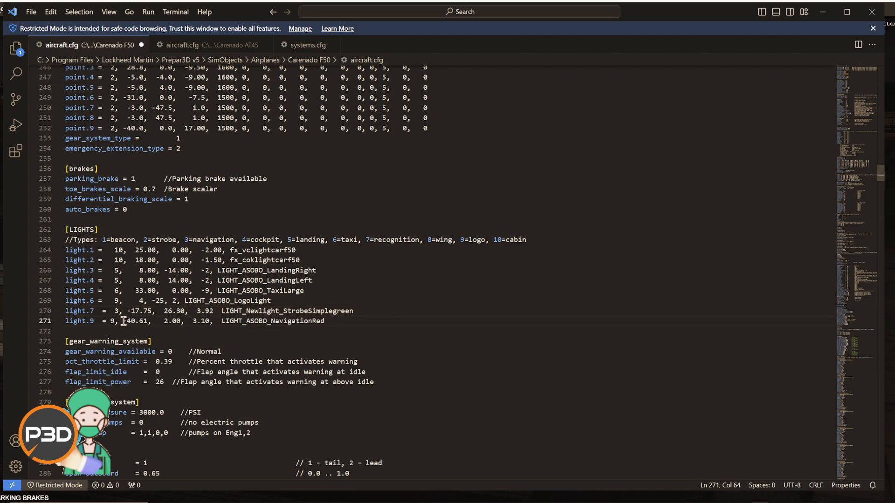
{"action": "left_click", "coordinate": [94, 320]}
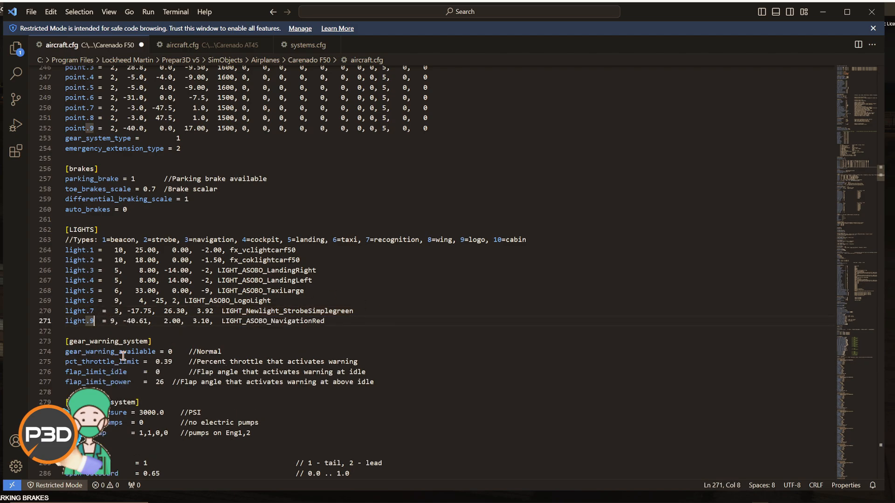
{"action": "key", "text": "BackSpace"}
{"action": "type", "text": "8"}
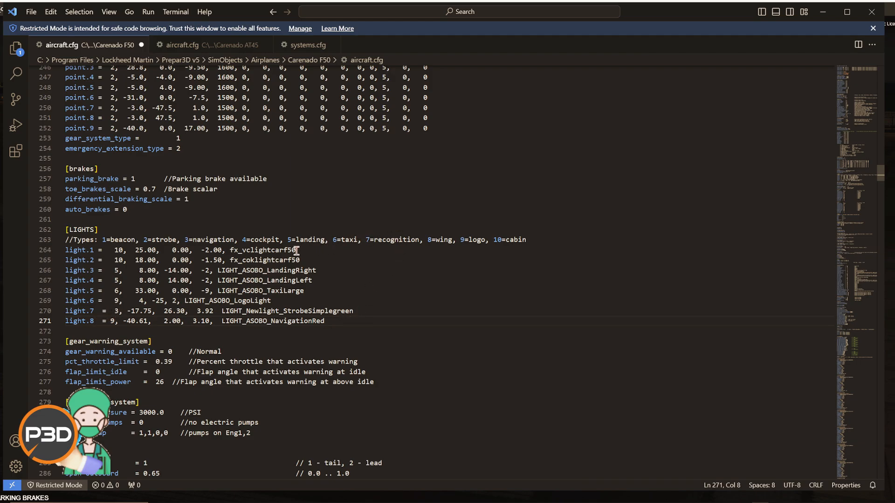
Set the light.7 strobe line to type 2 and the light.8 NavigationRed line to type 3, aligning its spacing
{"action": "left_click", "coordinate": [116, 309]}
{"action": "key", "text": "Delete"}
{"action": "type", "text": "2"}
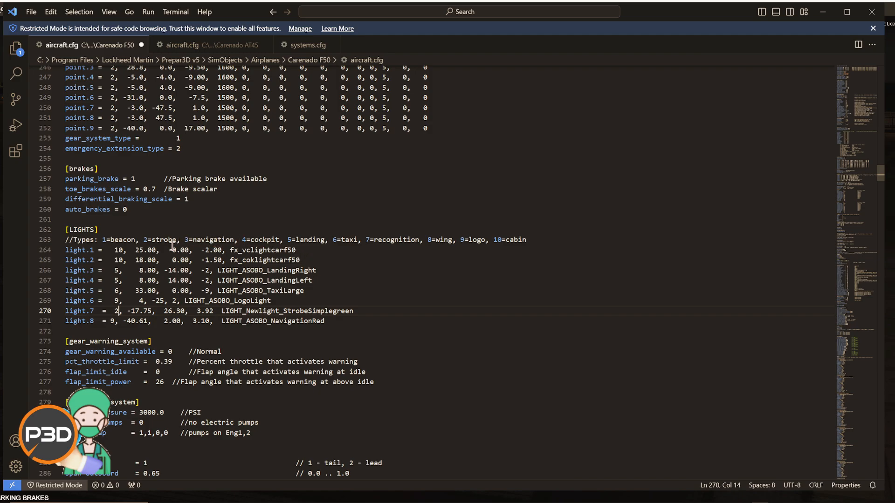
{"action": "left_click", "coordinate": [116, 322]}
{"action": "key", "text": "Delete"}
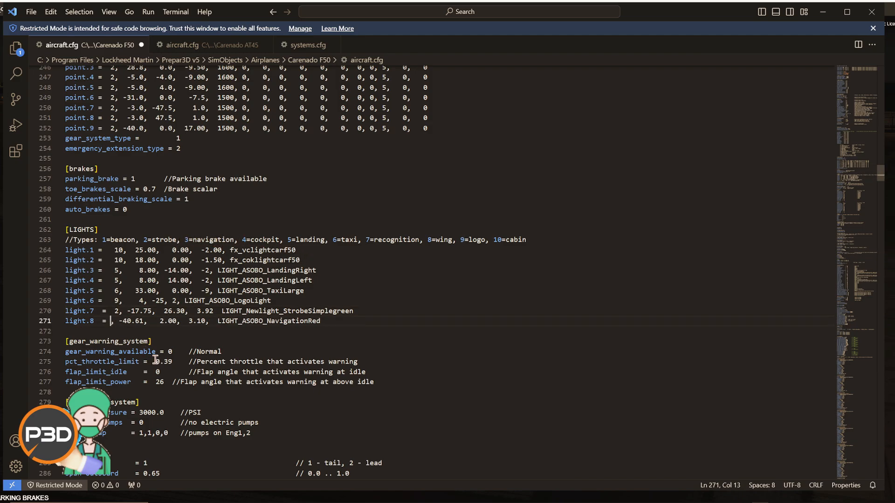
{"action": "type", "text": "3"}
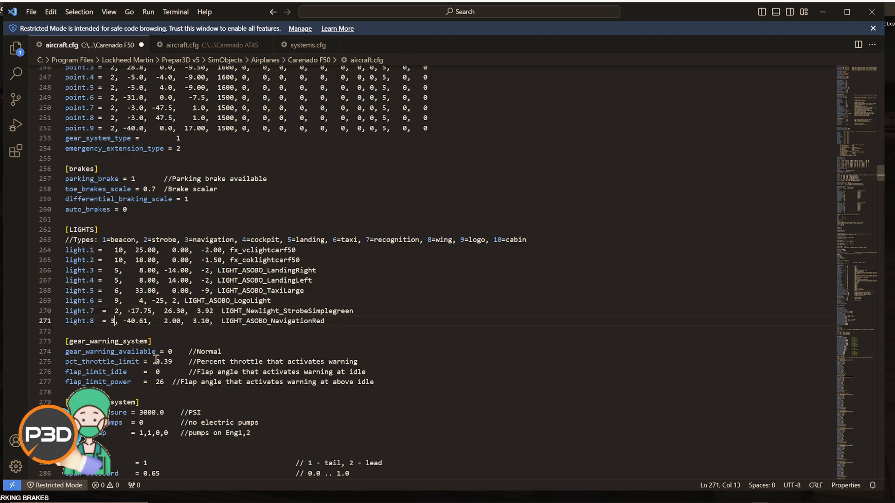
{"action": "left_click", "coordinate": [111, 321]}
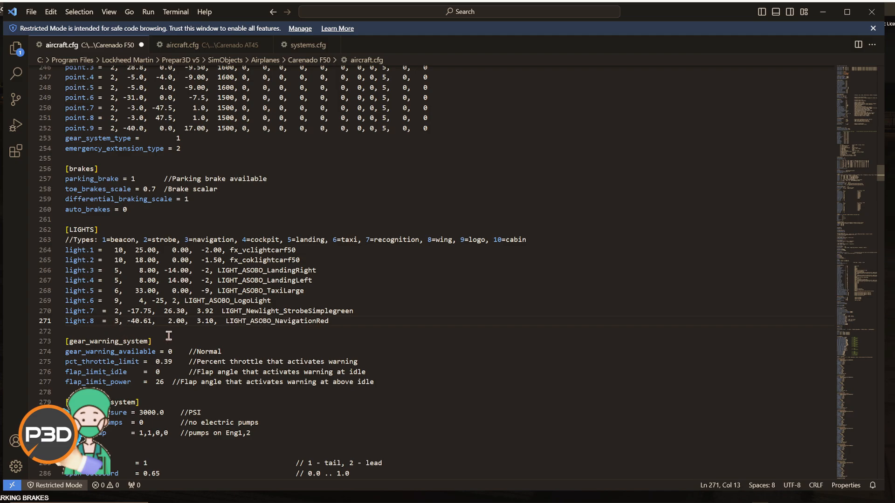
Copy the LIGHT_ASOBO_NavigationWhite line from the Carenado AT45 aircraft.cfg to below light.8 in the F50 file, renumbered as light.9
{"action": "left_click", "coordinate": [207, 46]}
{"action": "left_click_drag", "start_coordinate": [341, 273], "coordinate": [49, 276]}
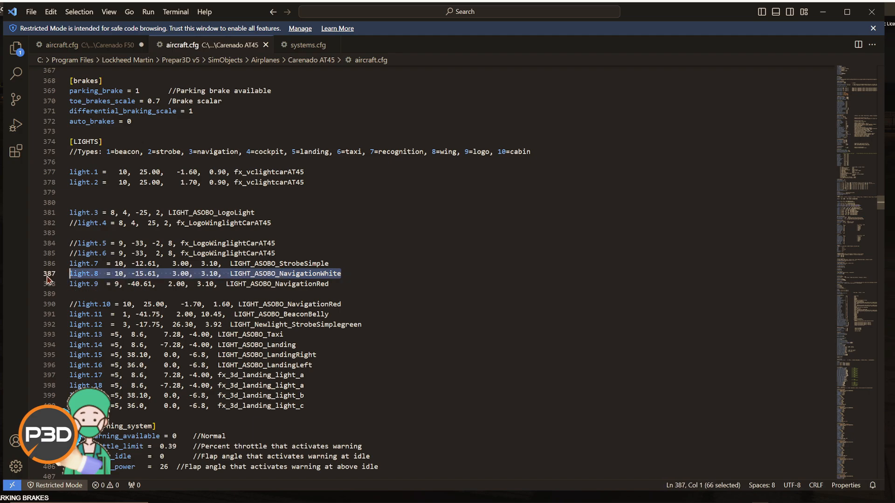
{"action": "left_click", "coordinate": [79, 45]}
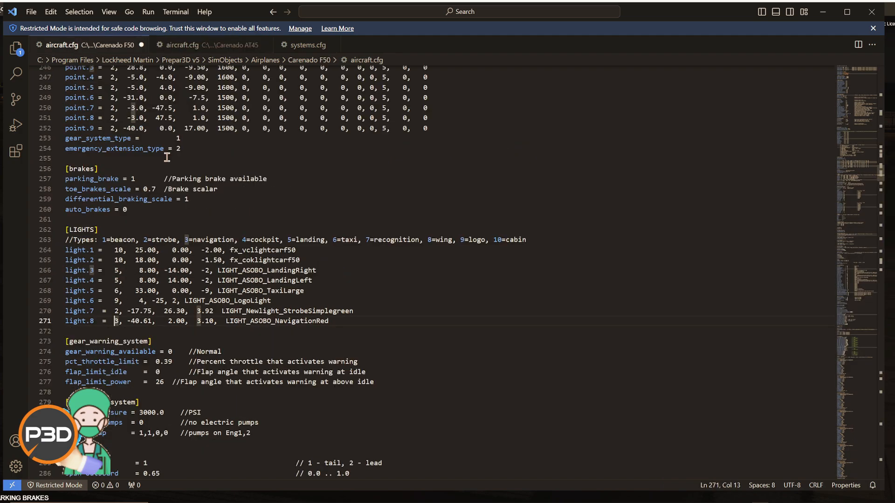
{"action": "left_click", "coordinate": [337, 322]}
{"action": "key", "text": "Return"}
{"action": "key", "text": "ctrl+v"}
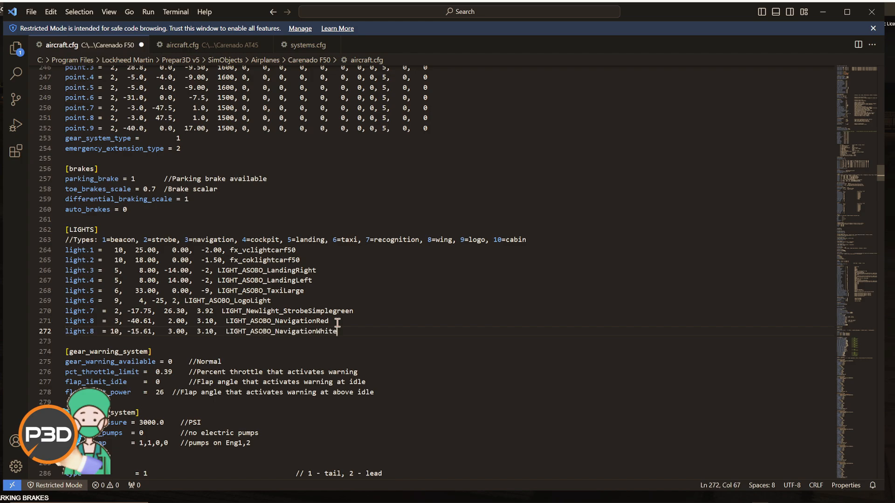
{"action": "left_click", "coordinate": [97, 332]}
{"action": "key", "text": "Left"}
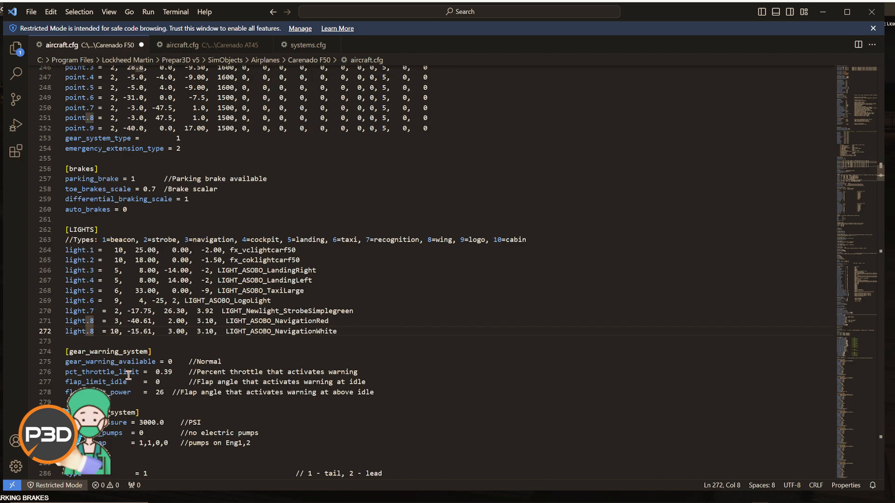
{"action": "key", "text": "BackSpace"}
{"action": "type", "text": "9"}
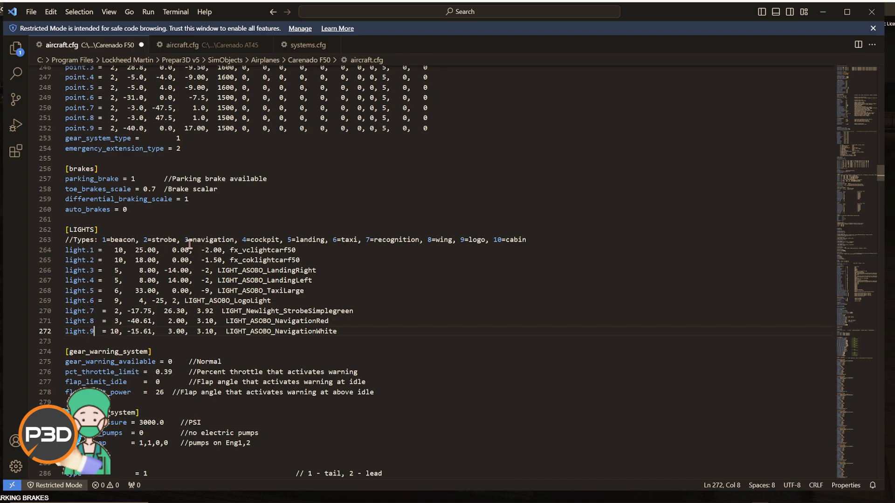
Set the light type of the light.9 NavigationWhite line to 3
{"action": "left_click", "coordinate": [120, 331]}
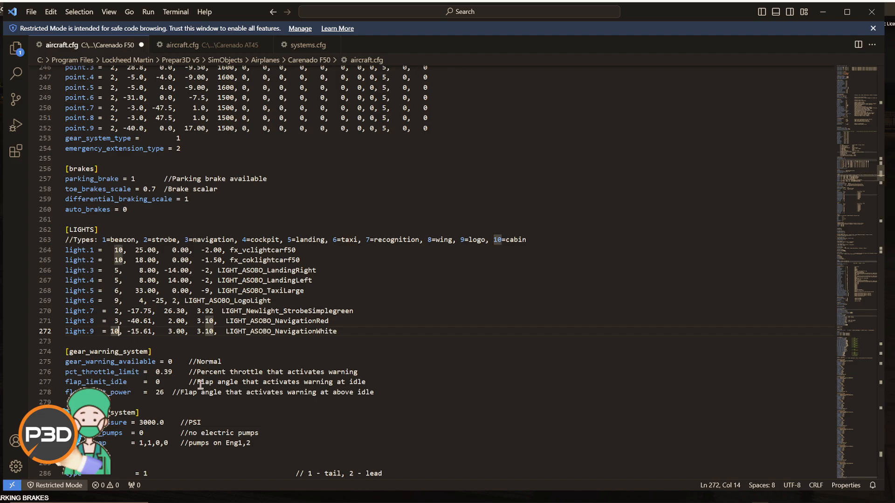
{"action": "key", "text": "BackSpace"}
{"action": "key", "text": "BackSpace"}
{"action": "type", "text": "3"}
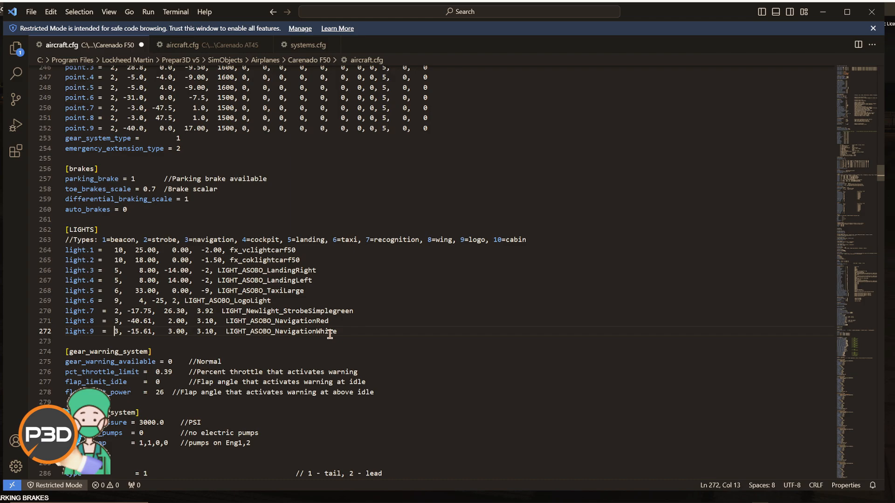
{"action": "left_click", "coordinate": [224, 45]}
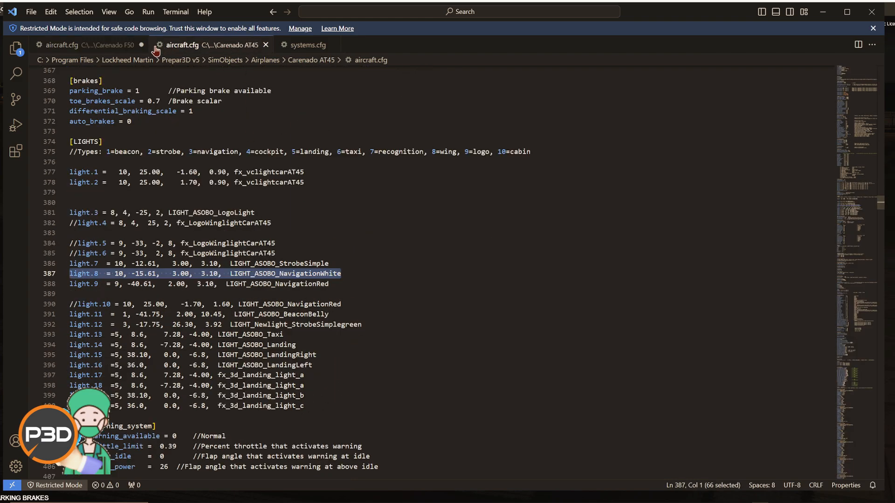
{"action": "left_click", "coordinate": [110, 46]}
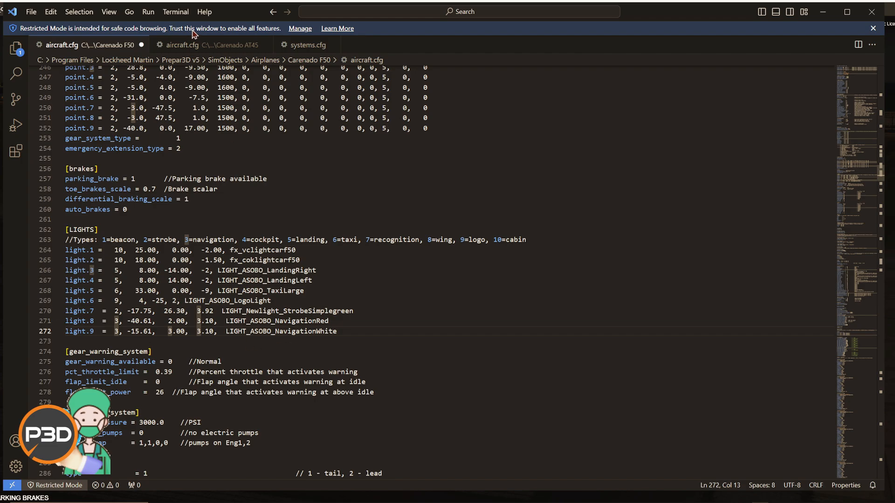
{"action": "left_click", "coordinate": [187, 46]}
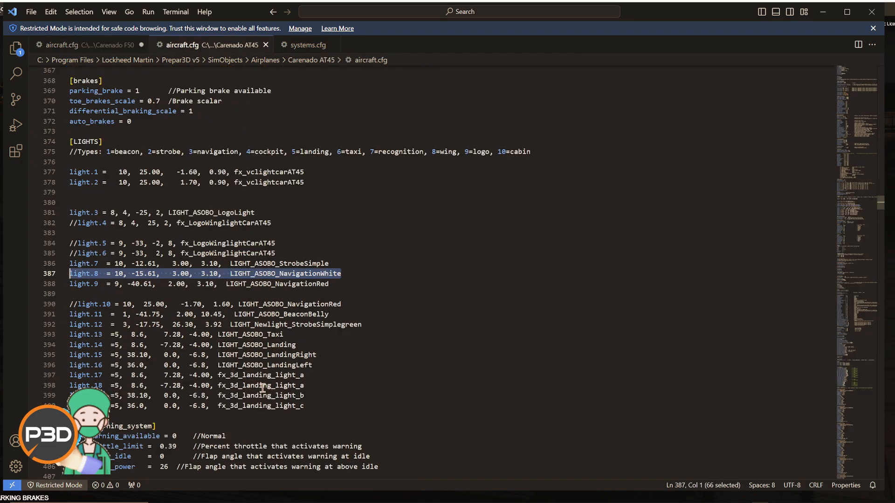
{"action": "left_click", "coordinate": [108, 47]}
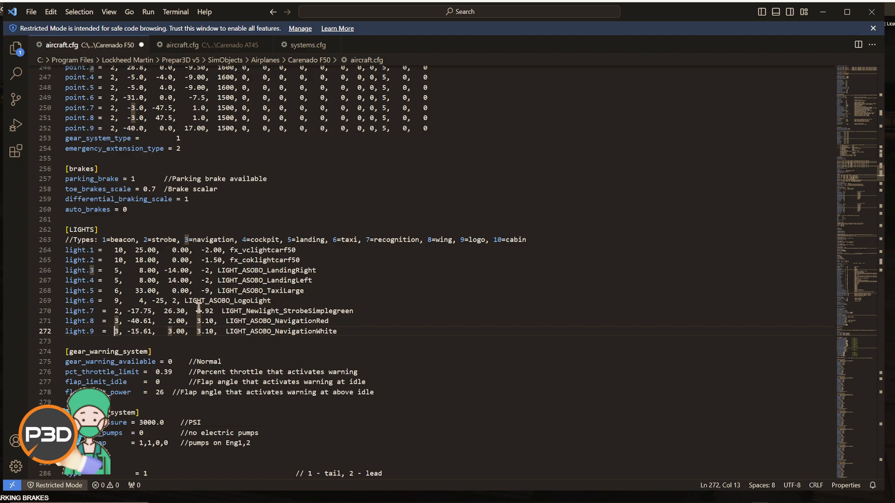
{"action": "left_click", "coordinate": [185, 301]}
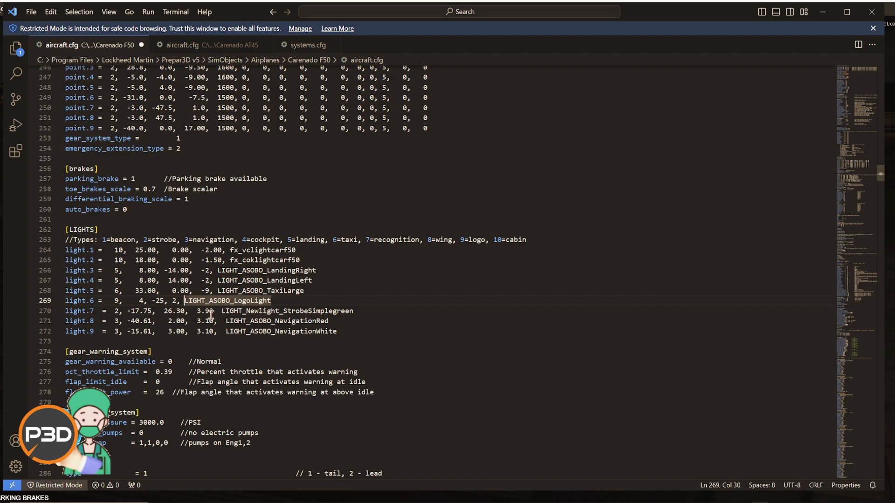
Save the Carenado F50 and AT45 aircraft.cfg files, retrying as administrator
{"action": "left_click", "coordinate": [33, 12]}
{"action": "left_click", "coordinate": [89, 182]}
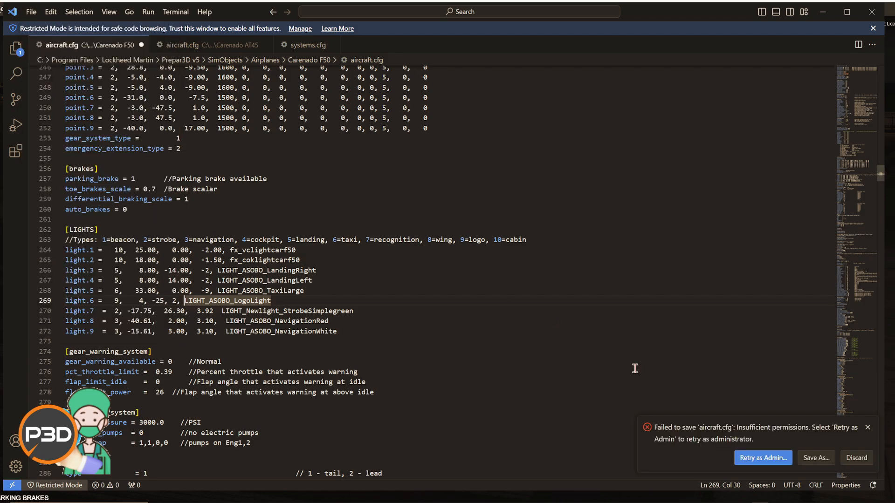
{"action": "left_click", "coordinate": [761, 459]}
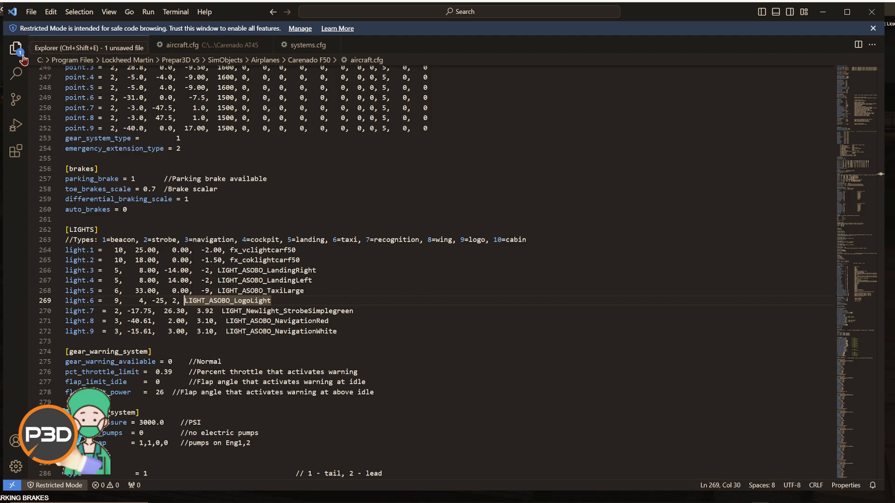
{"action": "left_click", "coordinate": [223, 45]}
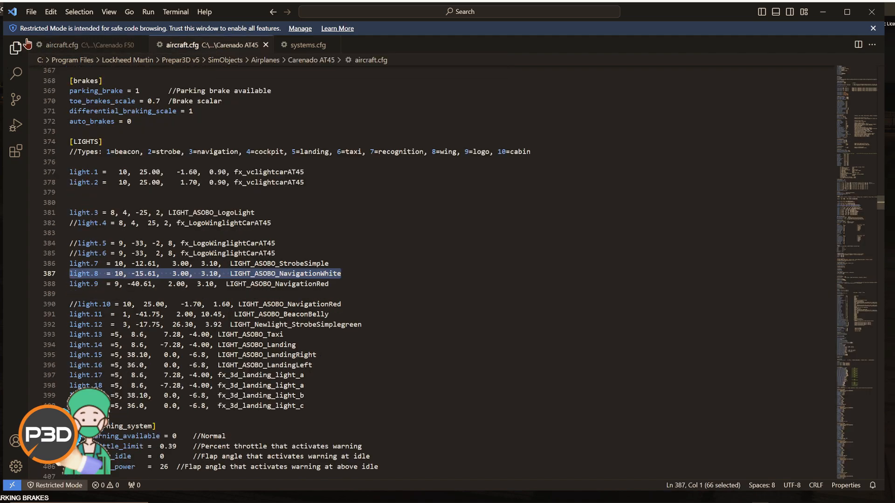
{"action": "left_click", "coordinate": [31, 11]}
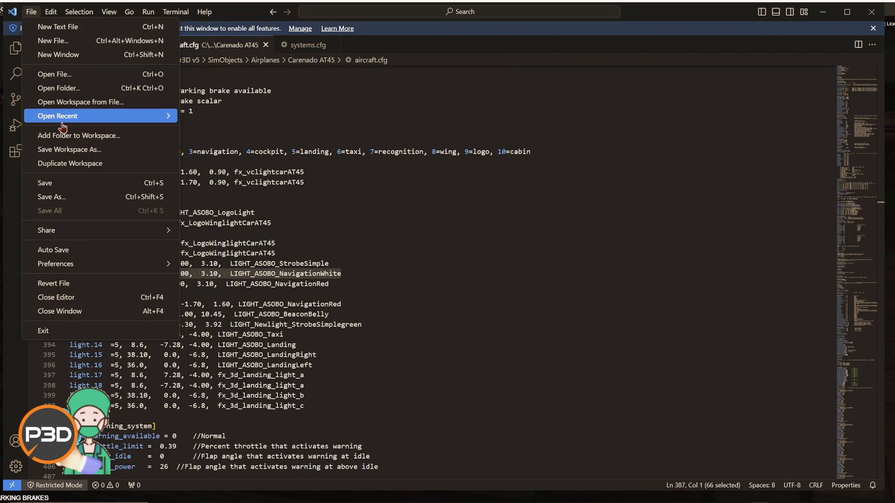
{"action": "left_click", "coordinate": [69, 182]}
{"action": "left_click", "coordinate": [701, 457]}
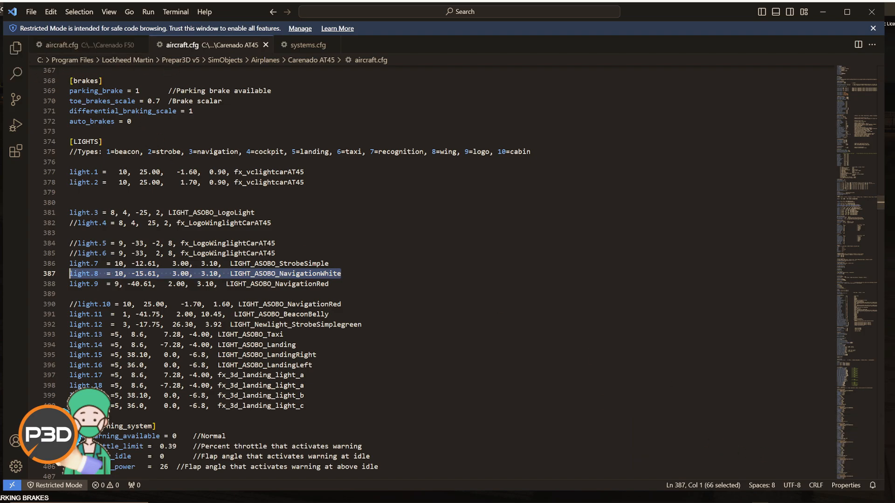
Switch to Prepar3D and load the Carenado DO228 FedEx as the vehicle
{"action": "key", "text": "alt+Tab"}
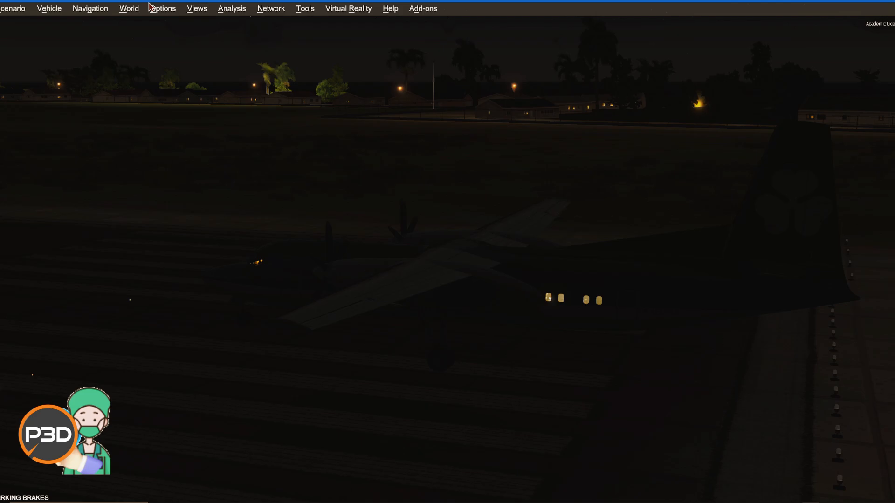
{"action": "left_click", "coordinate": [55, 14]}
{"action": "left_click", "coordinate": [67, 22]}
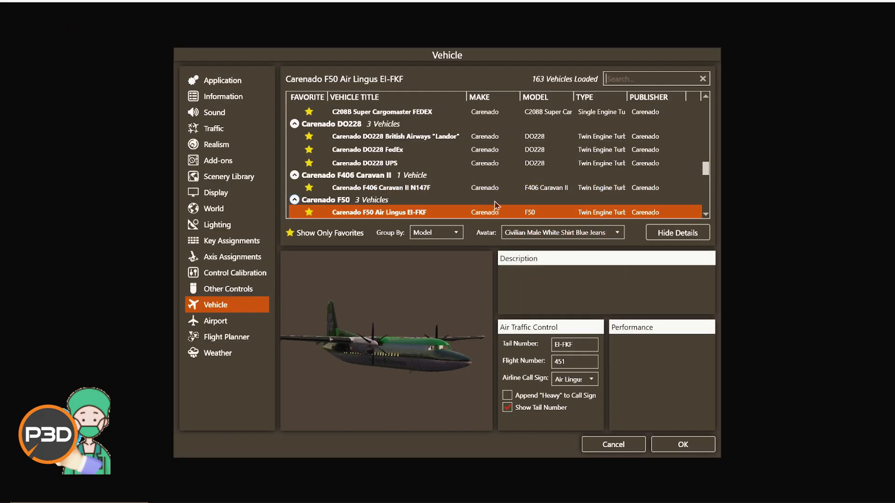
{"action": "left_click", "coordinate": [483, 150]}
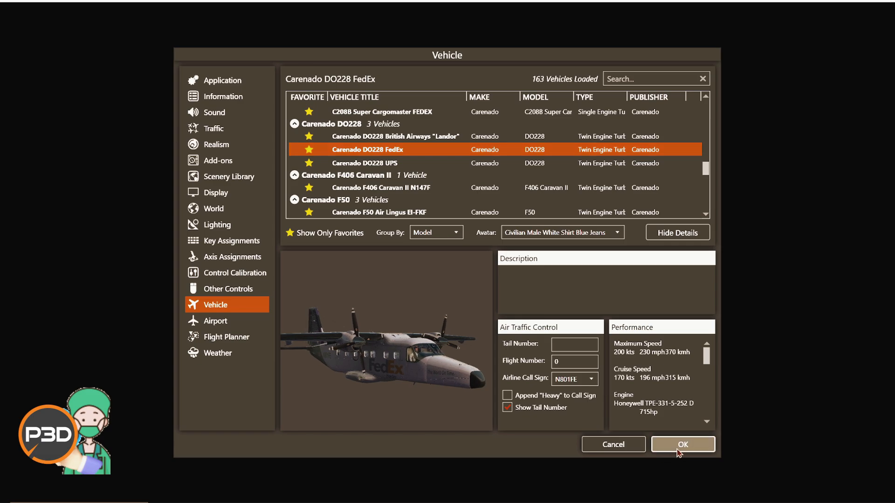
{"action": "key", "text": "Return"}
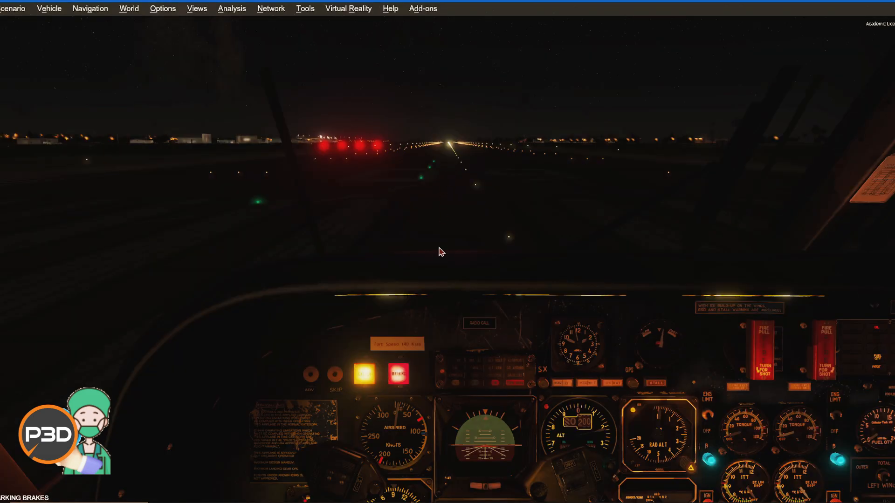
Apply the Ready for taxi setting to the DO228
{"action": "right_click", "coordinate": [448, 178]}
{"action": "left_click", "coordinate": [582, 181]}
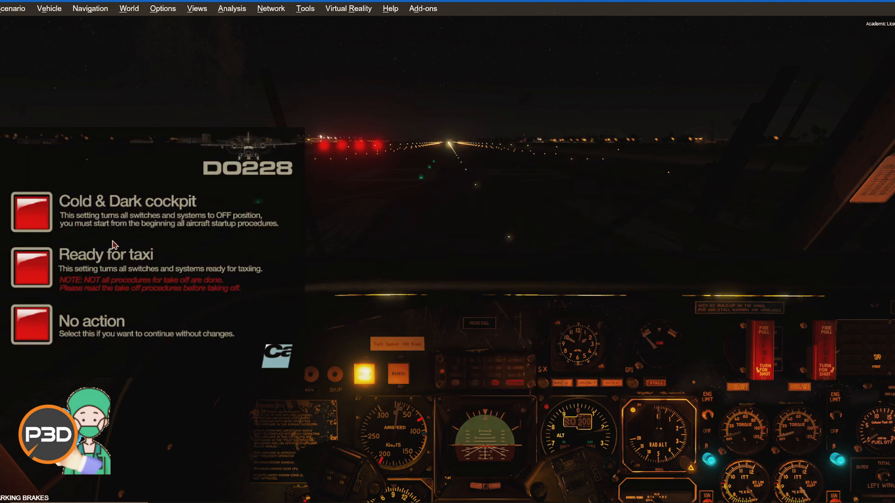
{"action": "left_click", "coordinate": [24, 274]}
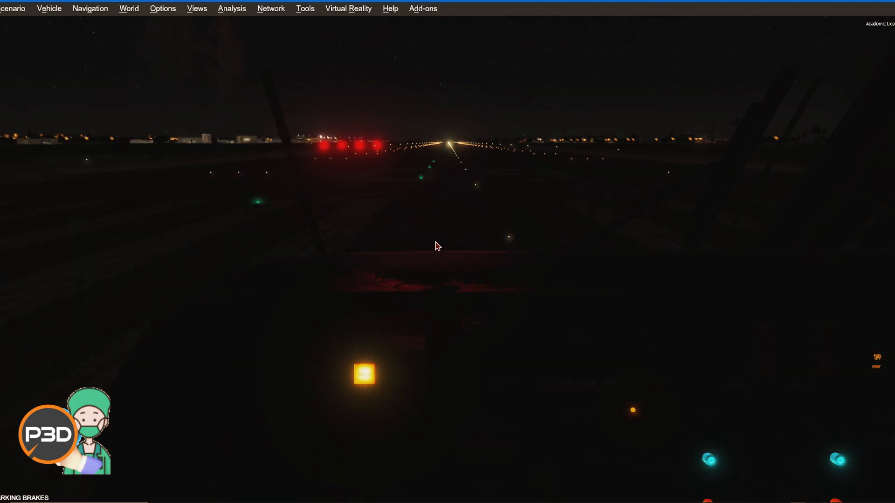
Look over the DO228's overhead cockpit switches, then examine its lights in the outside view from several angles and distances
{"action": "left_click_drag", "start_coordinate": [437, 246], "coordinate": [690, 202]}
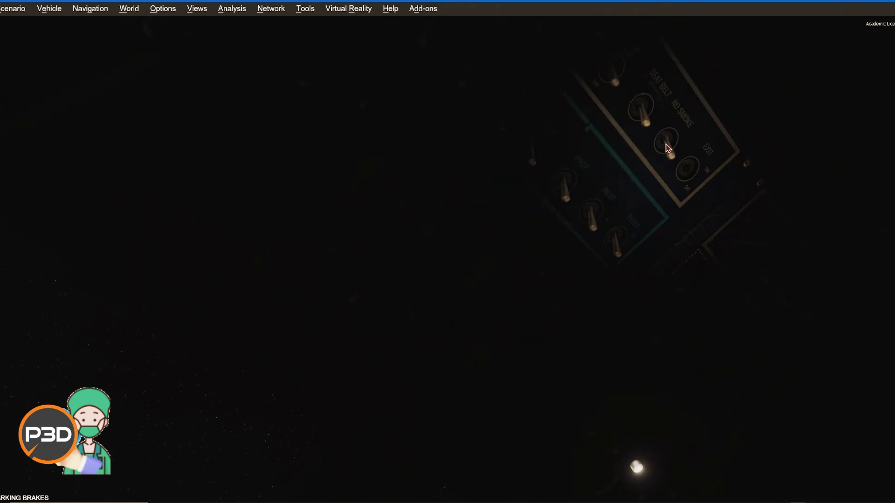
{"action": "left_click_drag", "start_coordinate": [668, 148], "coordinate": [761, 254]}
{"action": "key", "text": "s"}
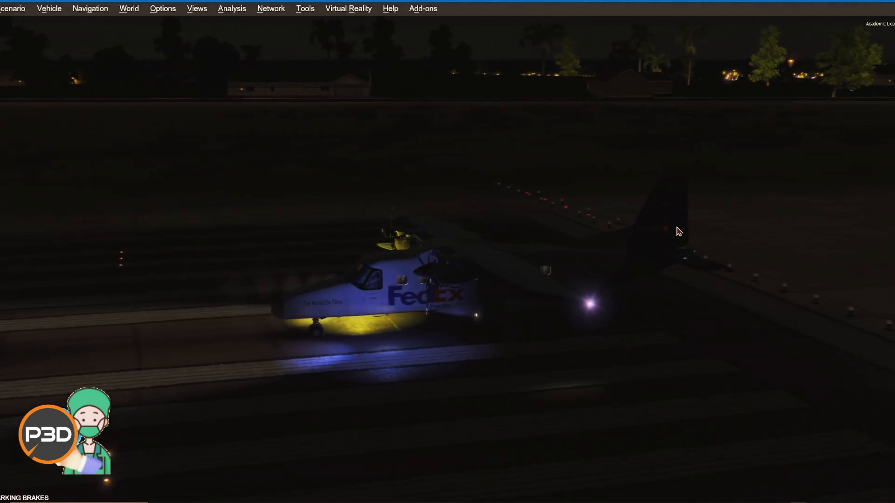
{"action": "scroll", "coordinate": [698, 306], "scroll_direction": "up", "scroll_amount": 3}
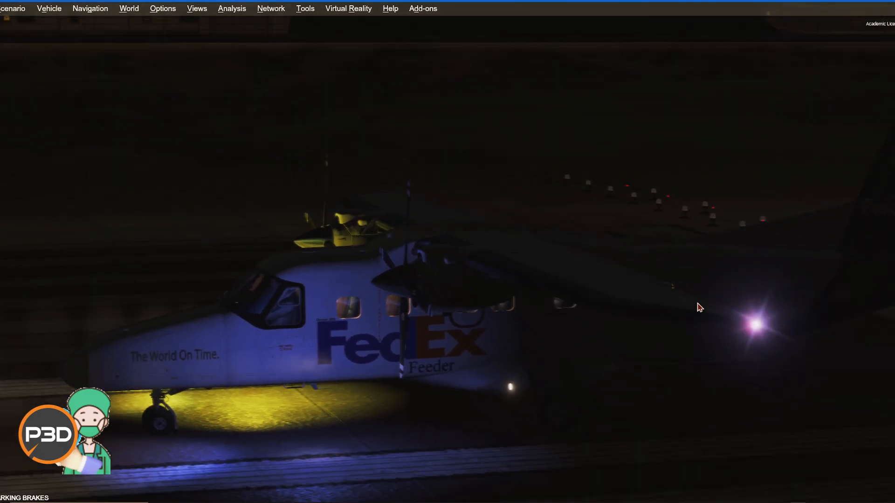
{"action": "scroll", "coordinate": [699, 307], "scroll_direction": "down", "scroll_amount": 3}
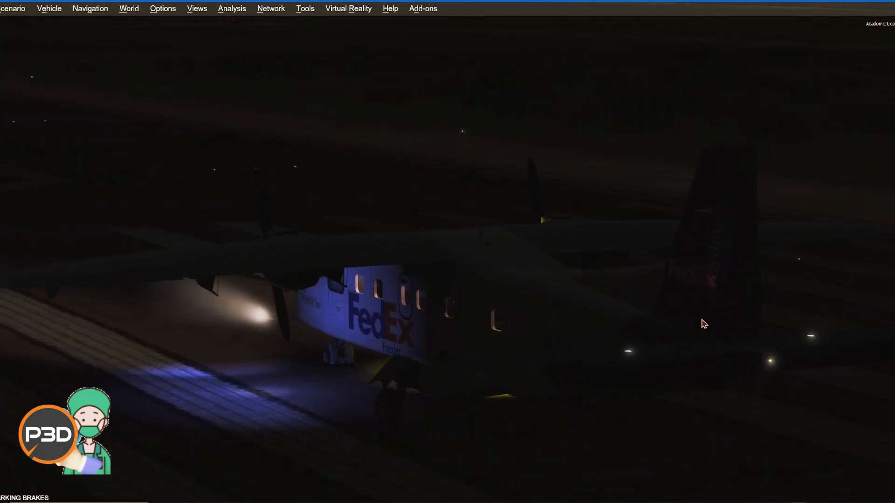
{"action": "scroll", "coordinate": [703, 324], "scroll_direction": "down", "scroll_amount": 5}
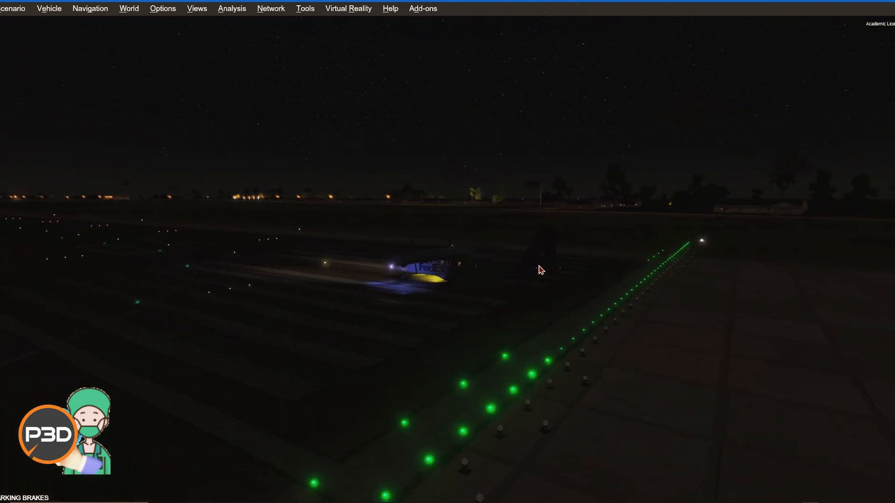
{"action": "scroll", "coordinate": [529, 290], "scroll_direction": "up", "scroll_amount": 5}
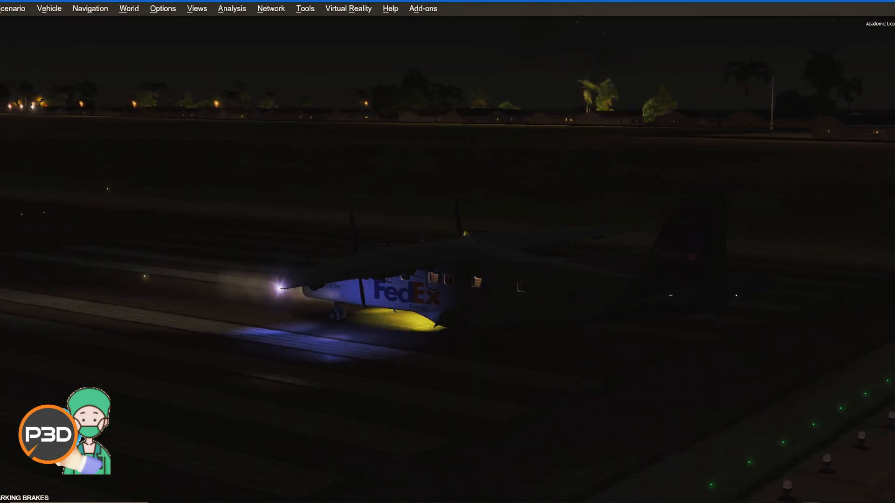
Switch to the file folder and open the Carenado DO228_100 aircraft.cfg in Visual Studio Code
{"action": "key", "text": "alt+Tab"}
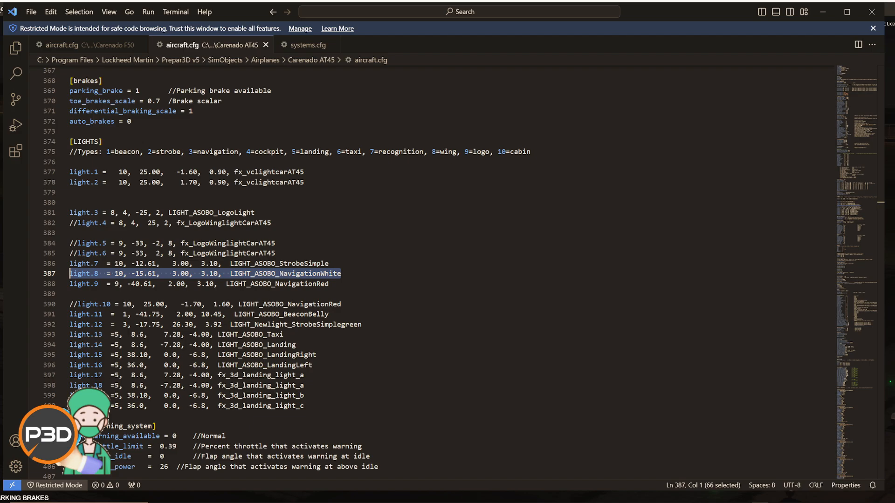
{"action": "key", "text": "alt+Tab"}
{"action": "double_click", "coordinate": [236, 179]}
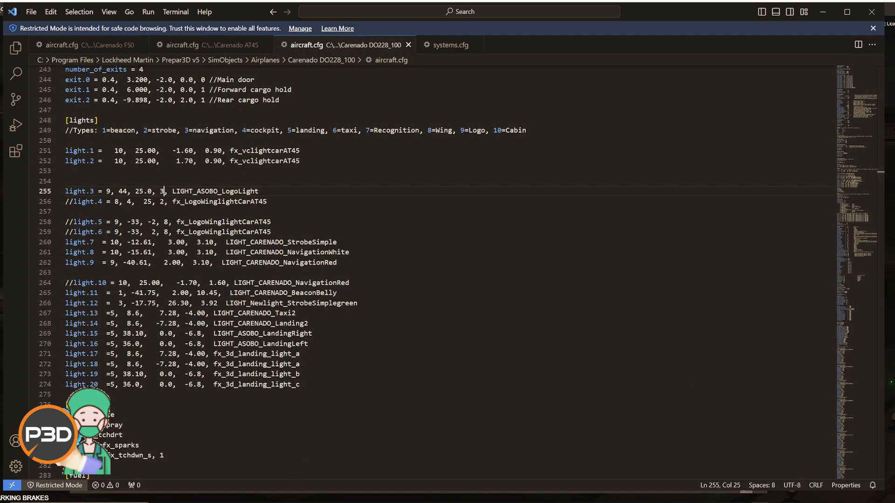
Switch to the Effects folder, open LIGHT_ASOBO_LogoLight.fx in Visual Studio Code and look through its emitter and particle settings
{"action": "key", "text": "alt+Tab"}
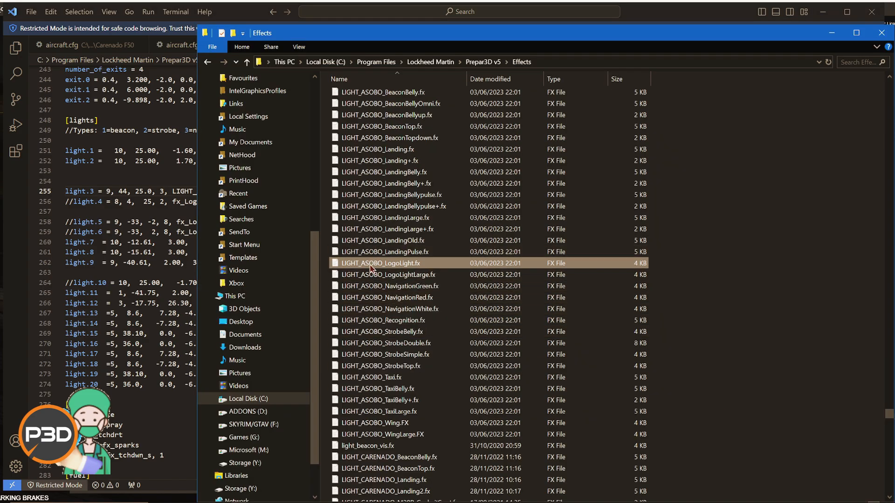
{"action": "left_click_drag", "start_coordinate": [346, 37], "coordinate": [340, 58]}
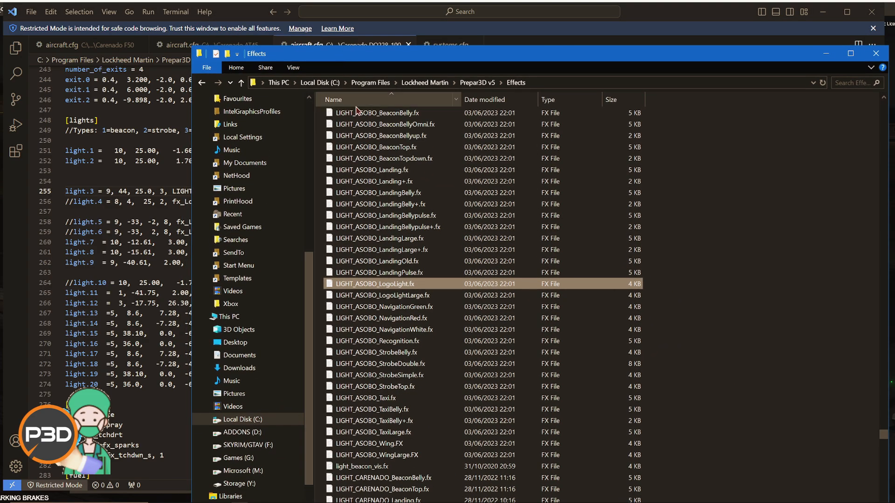
{"action": "double_click", "coordinate": [399, 284]}
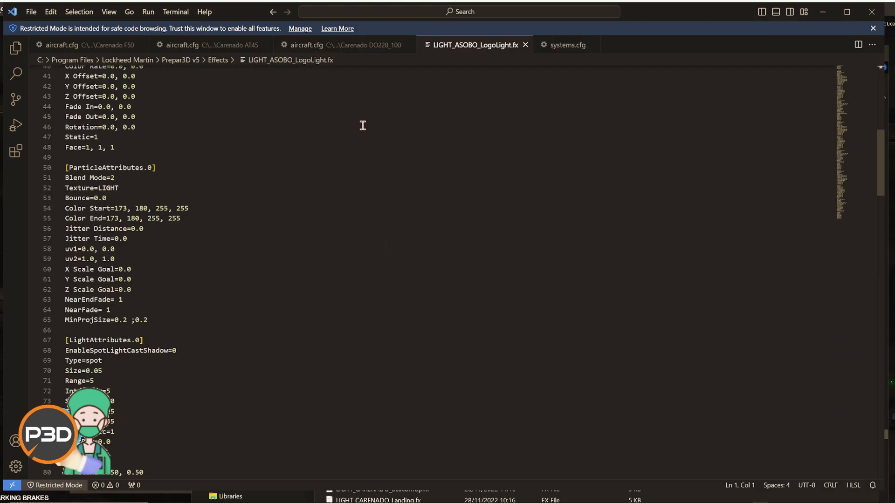
{"action": "scroll", "coordinate": [181, 235], "scroll_direction": "up", "scroll_amount": 4}
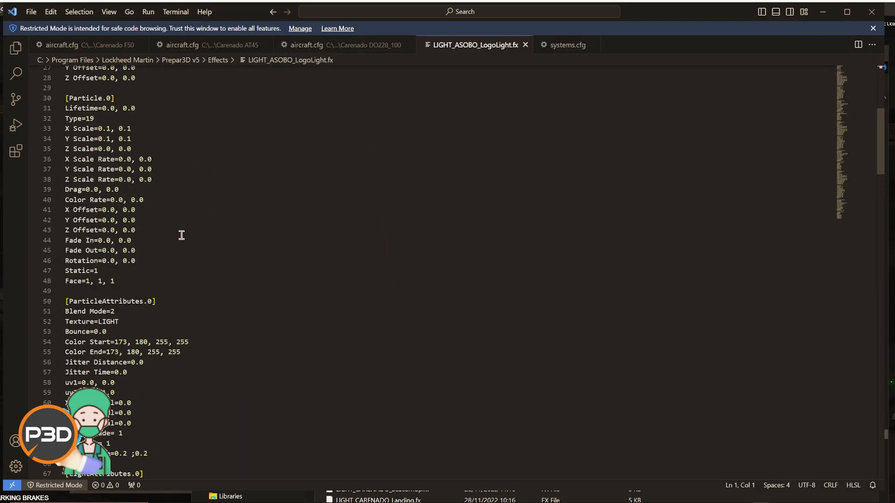
{"action": "scroll", "coordinate": [165, 164], "scroll_direction": "up", "scroll_amount": 3}
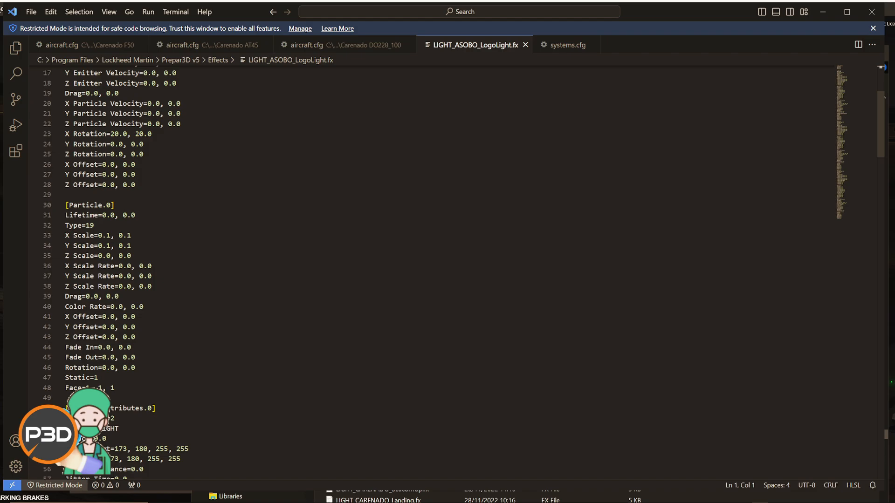
Minimize the DO228_100 folder, return to the Effects folder and open fx_CARspotlogolightAT75.fx for editing
{"action": "key", "text": "alt+Tab"}
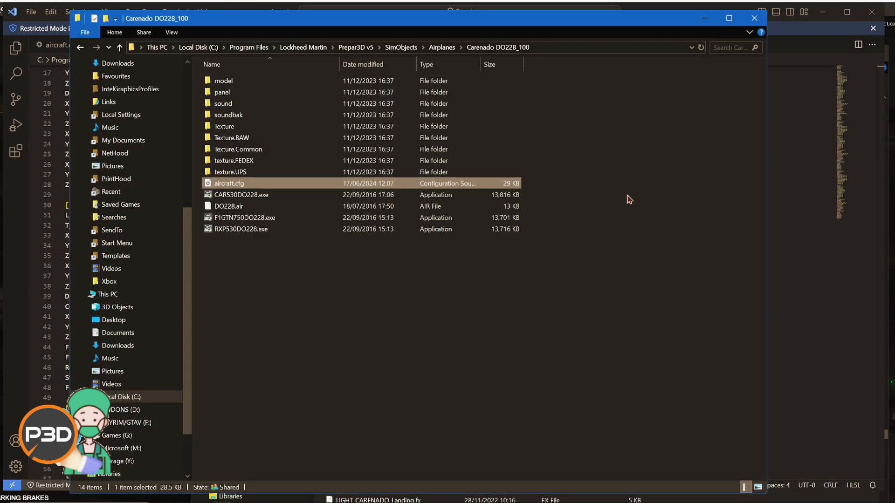
{"action": "left_click", "coordinate": [704, 19]}
{"action": "key", "text": "alt+Tab"}
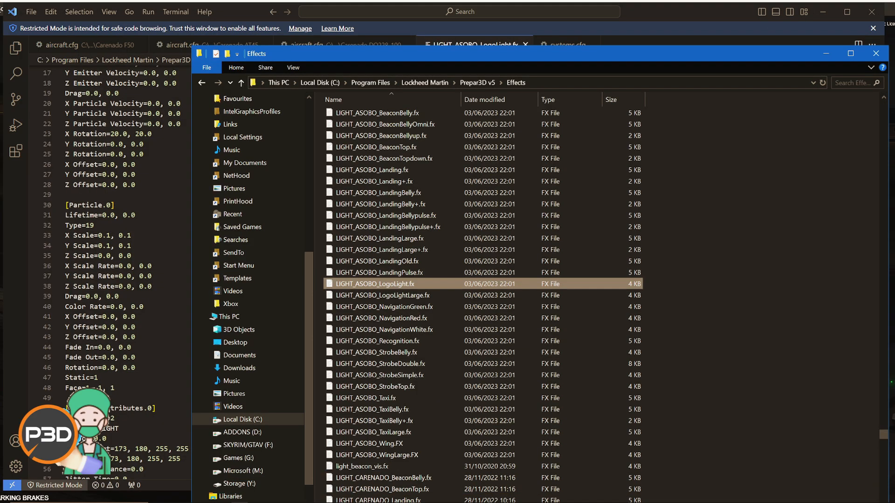
{"action": "left_click_drag", "start_coordinate": [883, 438], "coordinate": [865, 354]}
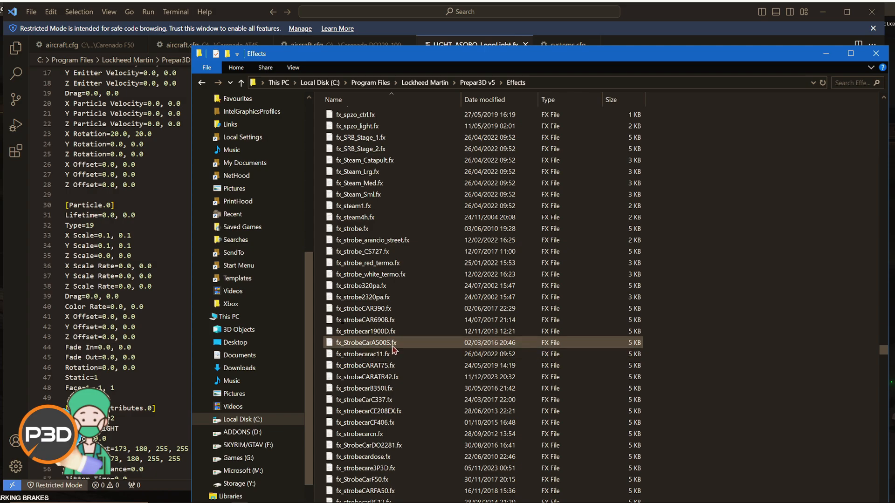
{"action": "scroll", "coordinate": [394, 349], "scroll_direction": "up", "scroll_amount": 20}
{"action": "left_click", "coordinate": [354, 285]}
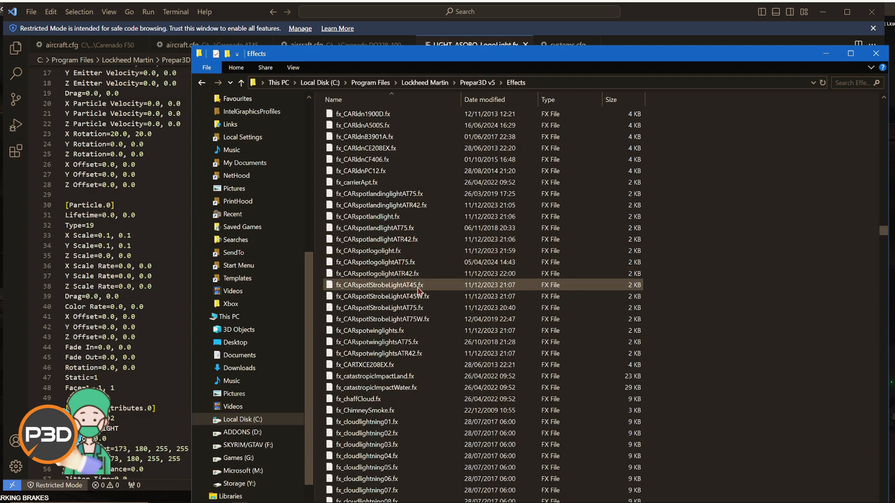
{"action": "left_click", "coordinate": [388, 265]}
{"action": "double_click", "coordinate": [385, 262]}
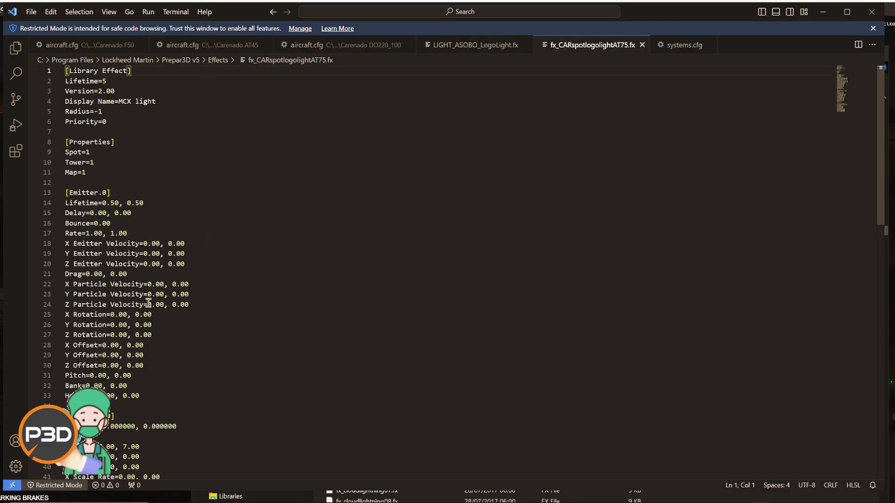
Compare the particle attributes of fx_CARspotlogolightAT75.fx with those of LIGHT_ASOBO_LogoLight.fx
{"action": "scroll", "coordinate": [193, 341], "scroll_direction": "down", "scroll_amount": 7}
{"action": "scroll", "coordinate": [256, 379], "scroll_direction": "down", "scroll_amount": 4}
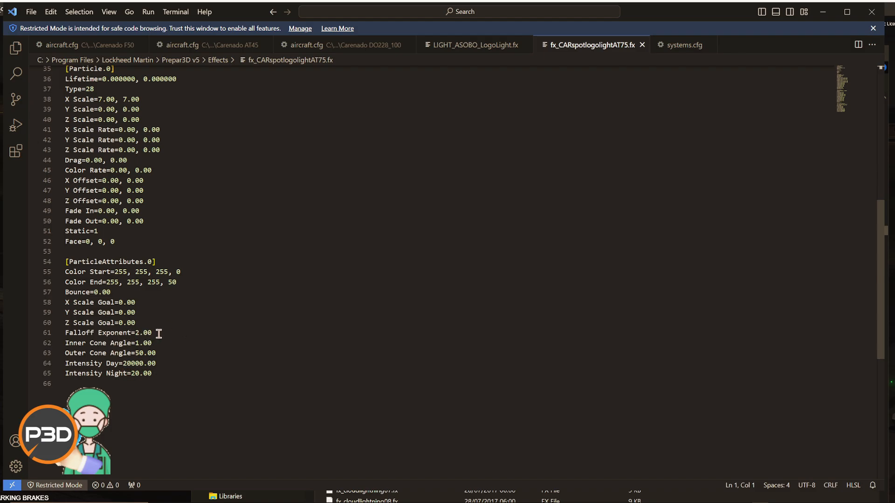
{"action": "left_click", "coordinate": [139, 333]}
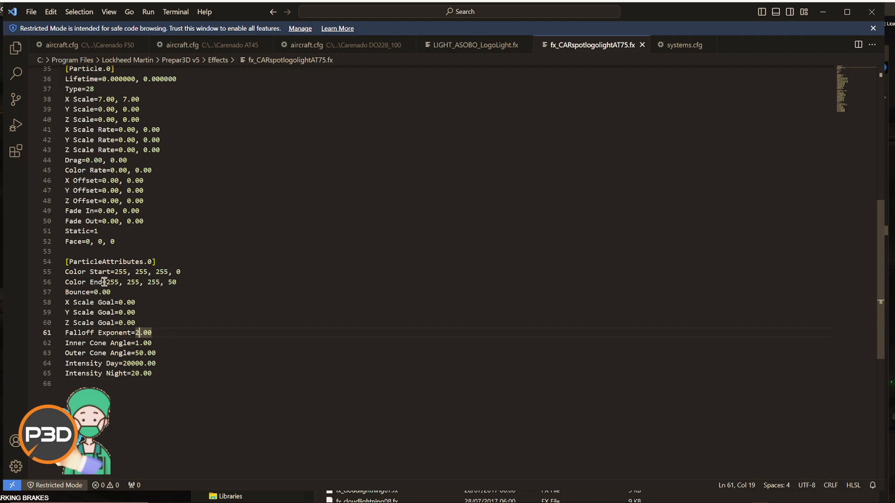
{"action": "left_click", "coordinate": [485, 44]}
{"action": "scroll", "coordinate": [261, 353], "scroll_direction": "down", "scroll_amount": 5}
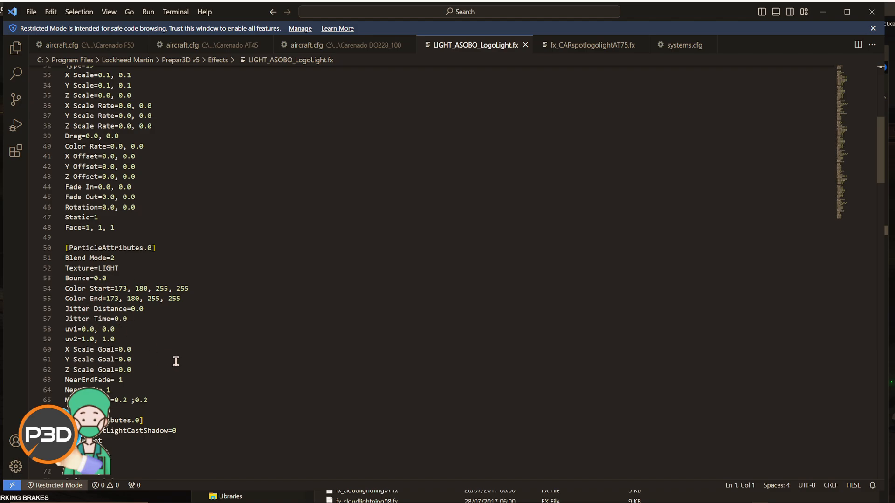
{"action": "left_click", "coordinate": [570, 47]}
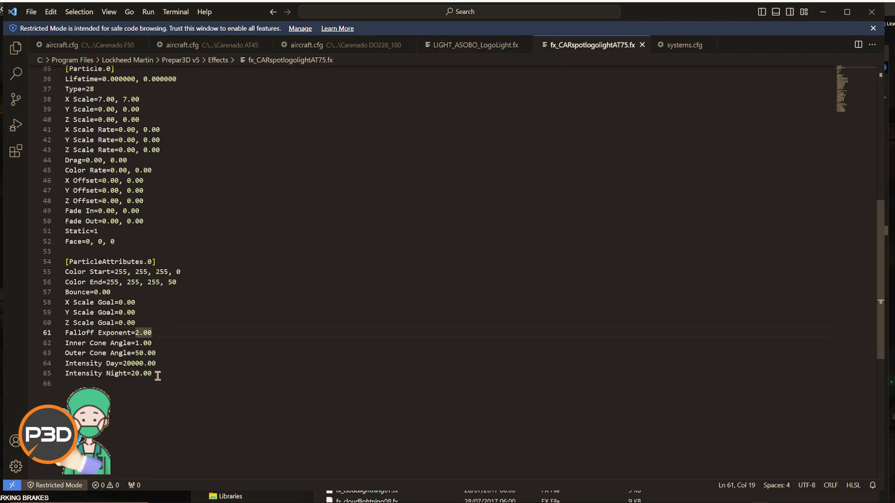
Copy the Intensity Day=20000.00 and Intensity Night=20.00 lines from fx_CARspotlogolightAT75.fx to below MinProjSize in LIGHT_ASOBO_LogoLight.fx
{"action": "left_click_drag", "start_coordinate": [158, 375], "coordinate": [41, 361]}
{"action": "key", "text": "ctrl+c"}
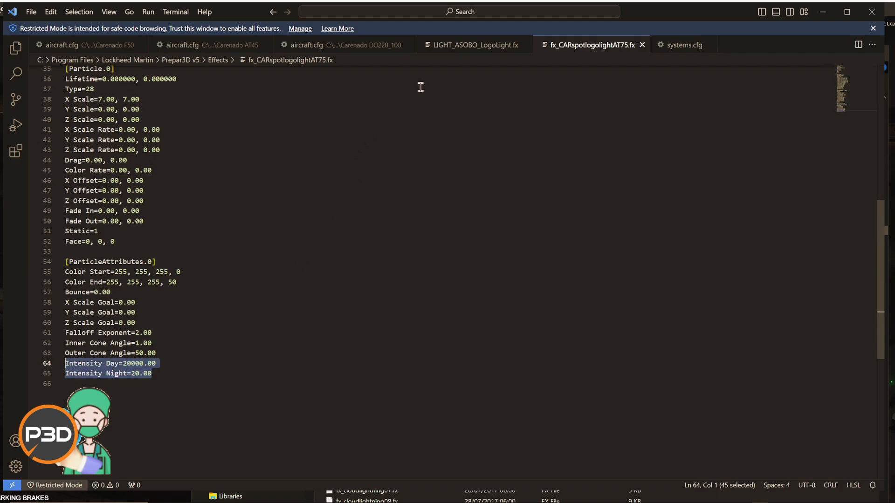
{"action": "left_click", "coordinate": [475, 45]}
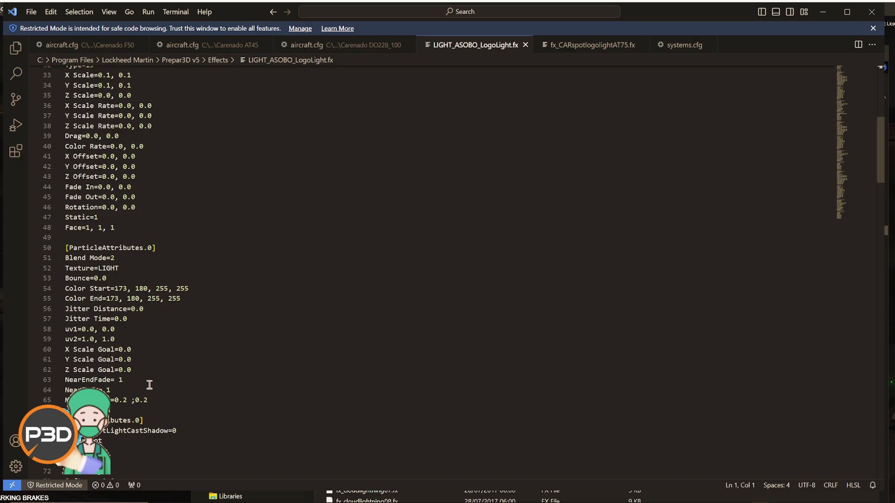
{"action": "left_click", "coordinate": [161, 398]}
{"action": "key", "text": "Return"}
{"action": "key", "text": "ctrl+v"}
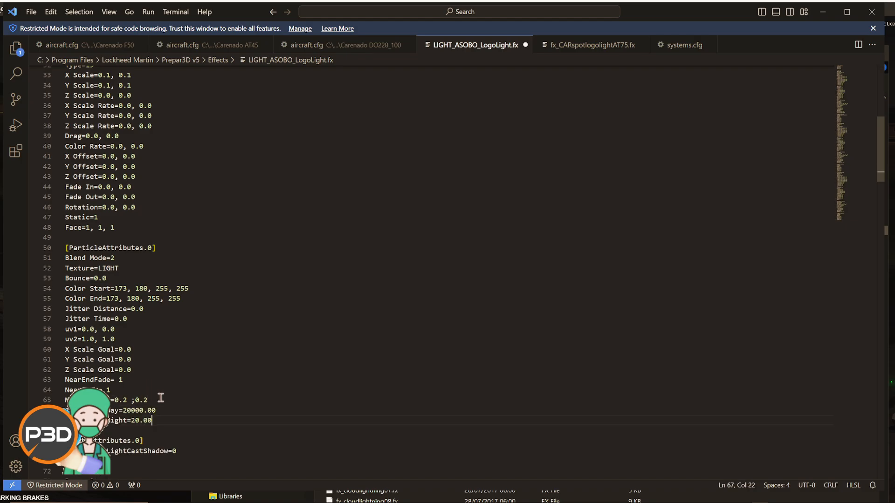
Copy the Falloff Exponent=2.00 line from fx_CARspotlogolightAT75.fx to below the Intensity Night line in LIGHT_ASOBO_LogoLight.fx
{"action": "left_click", "coordinate": [580, 45]}
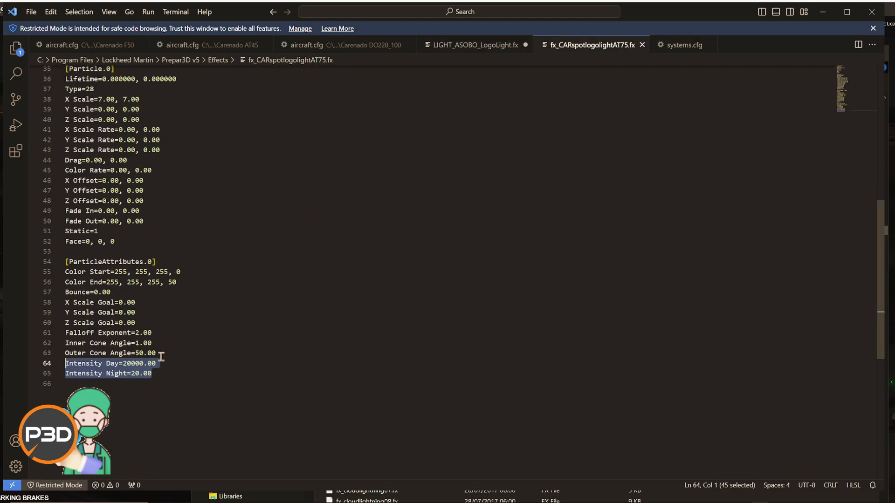
{"action": "left_click_drag", "start_coordinate": [158, 335], "coordinate": [42, 339]}
{"action": "key", "text": "ctrl+c"}
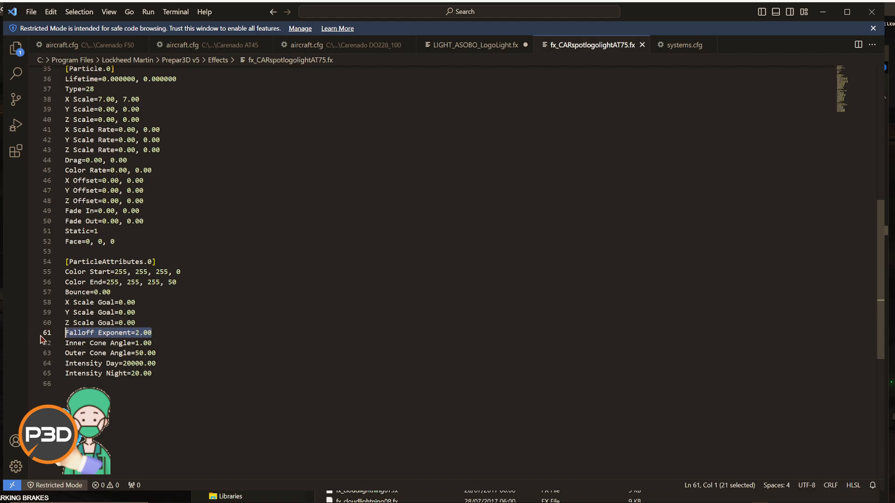
{"action": "left_click", "coordinate": [459, 45]}
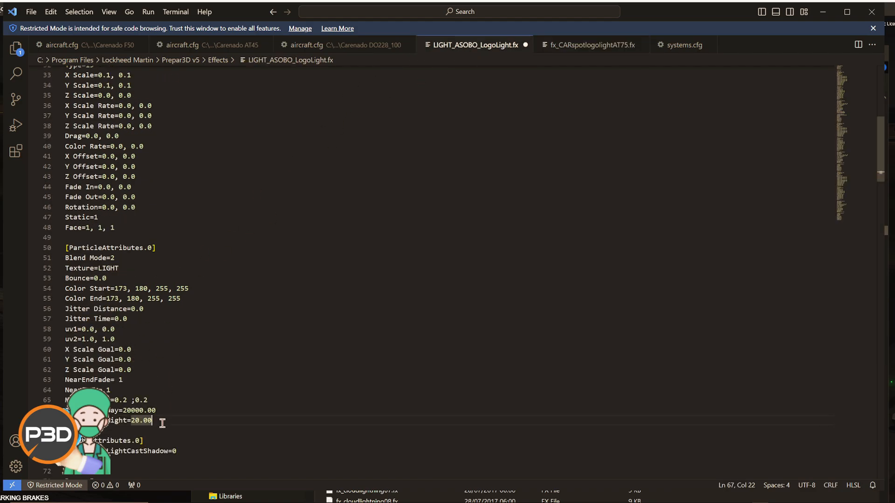
{"action": "key", "text": "Return"}
{"action": "key", "text": "ctrl+v"}
Trim characters from the added Falloff Exponent line and save LIGHT_ASOBO_LogoLight.fx
{"action": "left_click", "coordinate": [137, 431]}
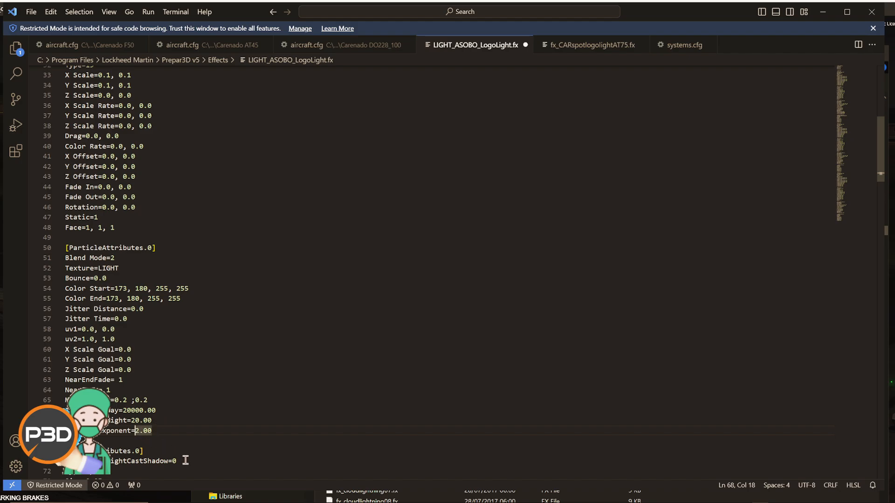
{"action": "key", "text": "BackSpace"}
{"action": "key", "text": "End"}
{"action": "key", "text": "BackSpace"}
{"action": "key", "text": "BackSpace"}
{"action": "left_click", "coordinate": [31, 12]}
{"action": "left_click", "coordinate": [44, 182]}
Switch to Prepar3D and load the Aer Lingus Fokker 50 as the vehicle
{"action": "left_click", "coordinate": [892, 214]}
{"action": "left_click", "coordinate": [54, 9]}
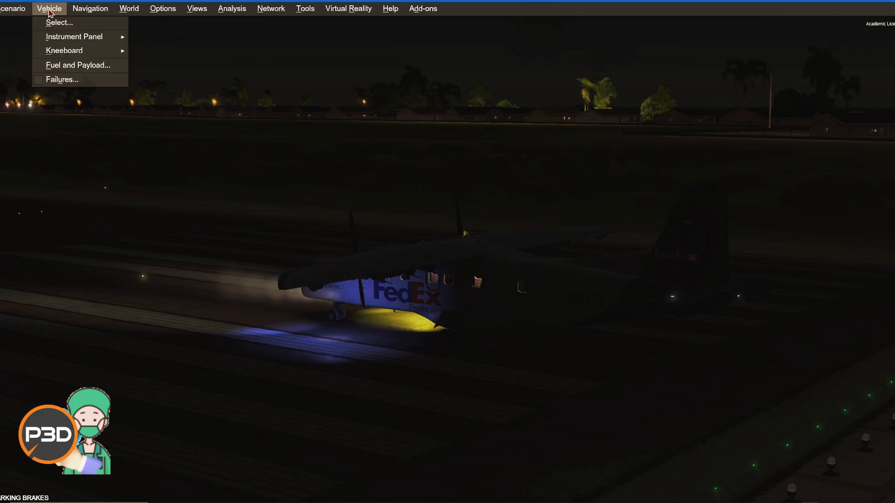
{"action": "left_click", "coordinate": [64, 23]}
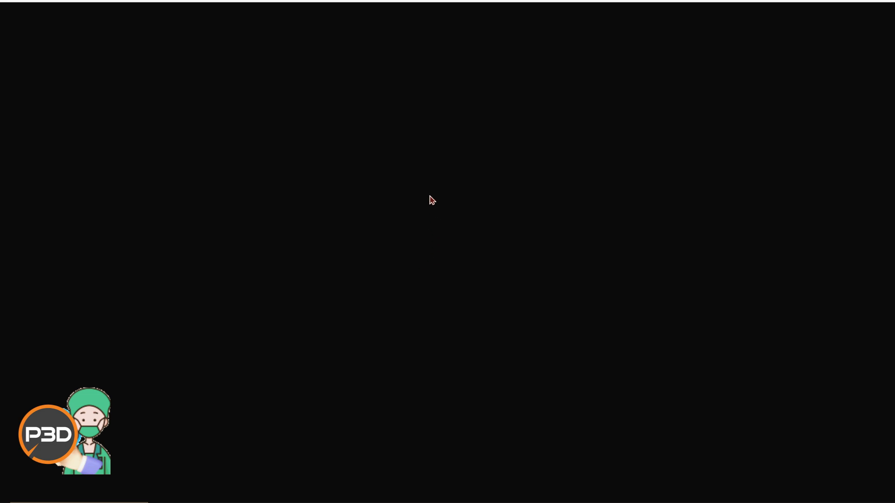
Examine the Fokker 50's tail, wing and nose lights in the outside view from several angles and distances
{"action": "scroll", "coordinate": [450, 183], "scroll_direction": "up", "scroll_amount": 5}
{"action": "scroll", "coordinate": [450, 182], "scroll_direction": "up", "scroll_amount": 6}
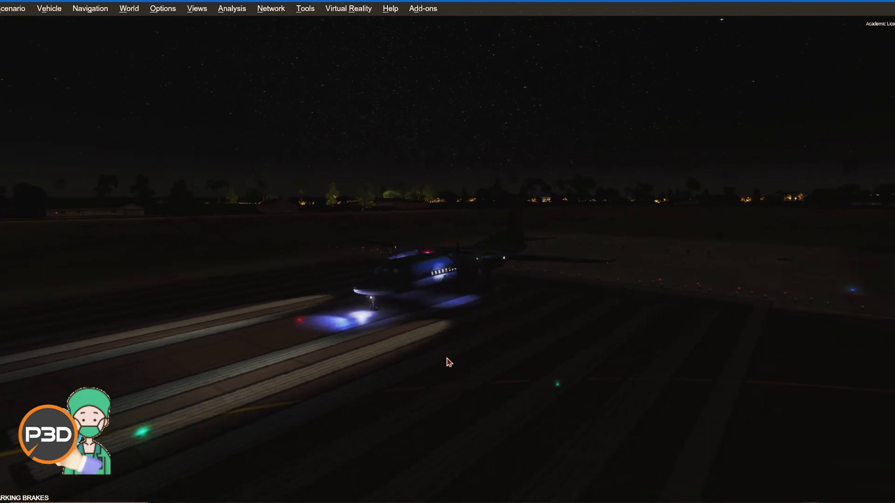
{"action": "scroll", "coordinate": [448, 338], "scroll_direction": "up", "scroll_amount": 5}
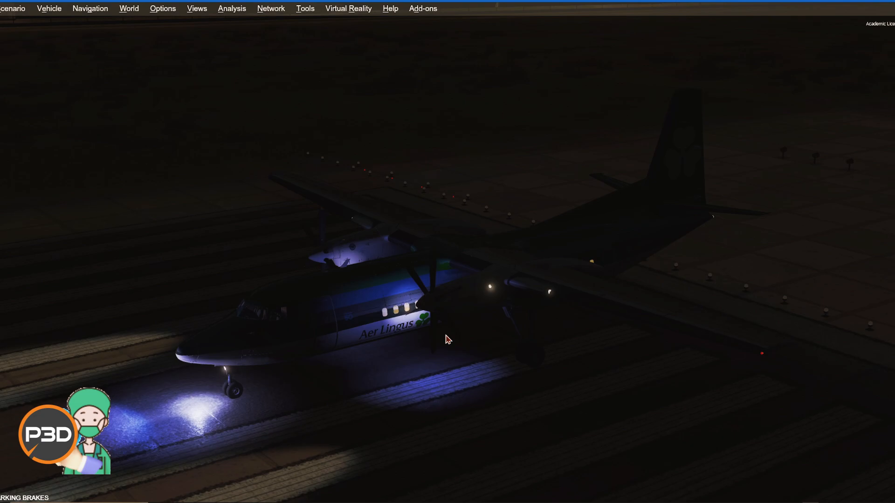
{"action": "left_click_drag", "start_coordinate": [447, 340], "coordinate": [420, 322]}
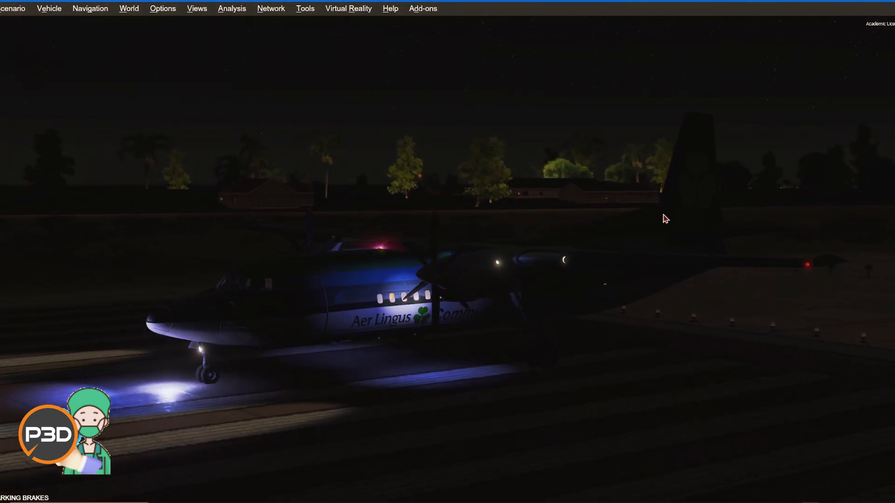
{"action": "scroll", "coordinate": [663, 223], "scroll_direction": "down", "scroll_amount": 4}
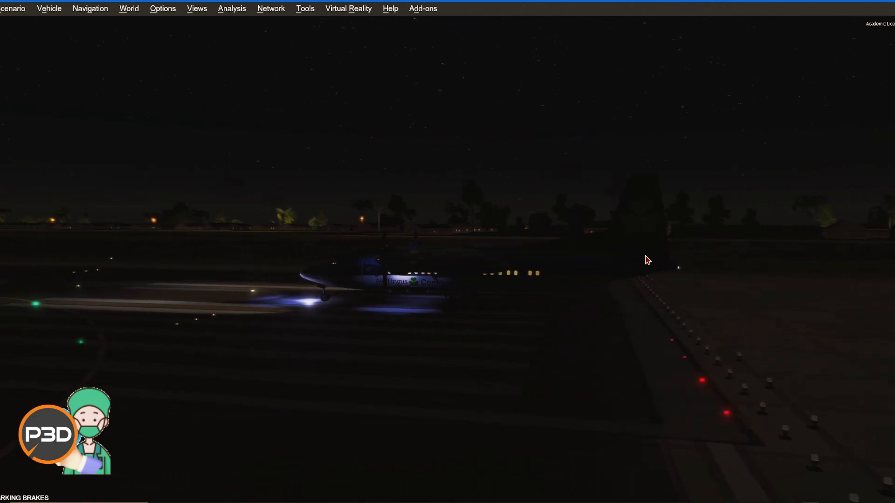
{"action": "left_click_drag", "start_coordinate": [681, 194], "coordinate": [686, 236]}
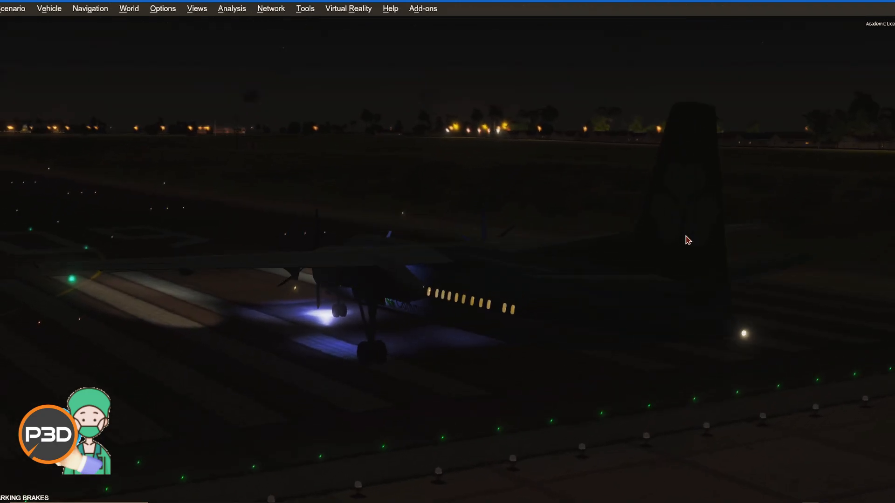
{"action": "left_click_drag", "start_coordinate": [691, 174], "coordinate": [421, 322]}
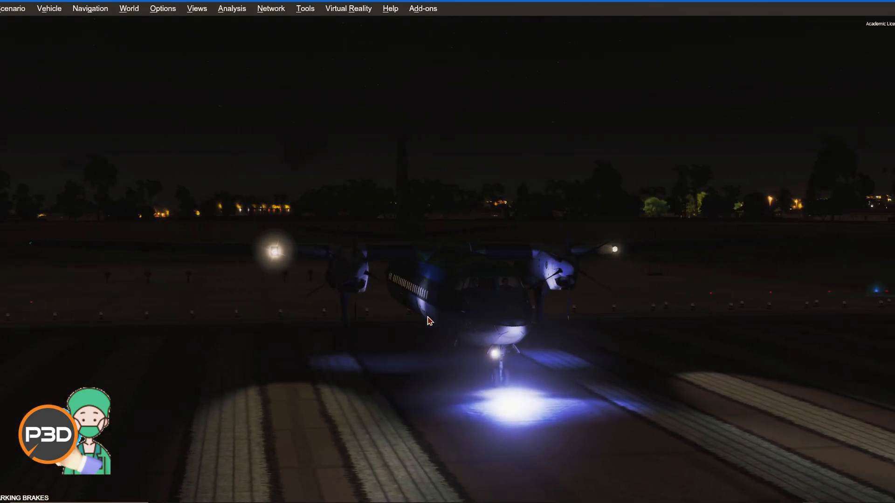
{"action": "right_click", "coordinate": [427, 318]}
{"action": "mouse_move", "coordinate": [482, 246]}
{"action": "left_click", "coordinate": [578, 247]}
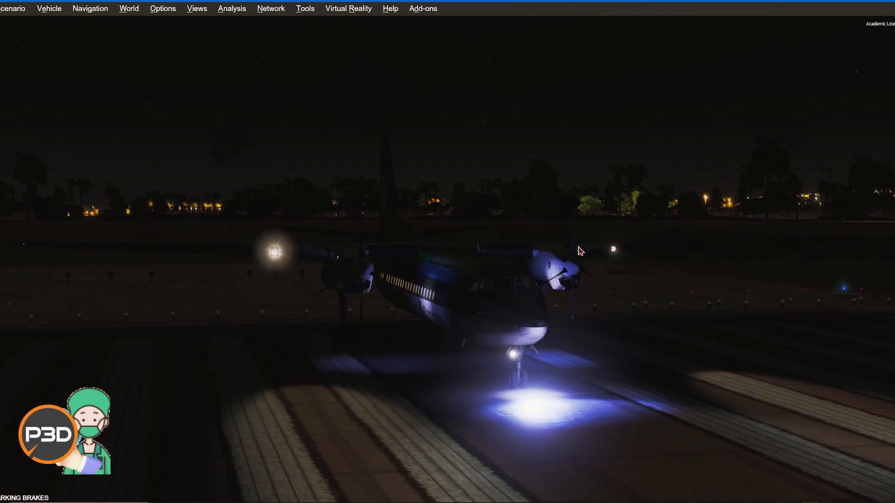
{"action": "left_click_drag", "start_coordinate": [579, 253], "coordinate": [620, 362]}
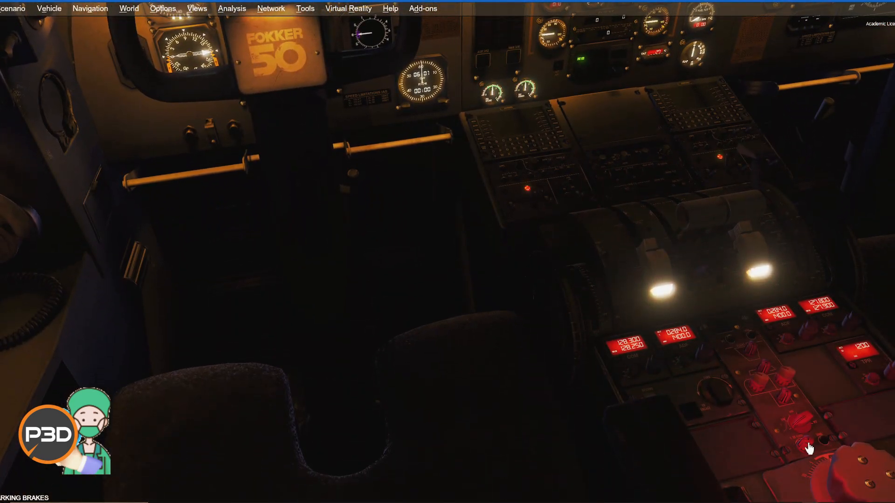
Toggle the cockpit panel lighting and an overhead exterior light switch, and check the lights from the cockpit and outside
{"action": "left_click", "coordinate": [809, 449]}
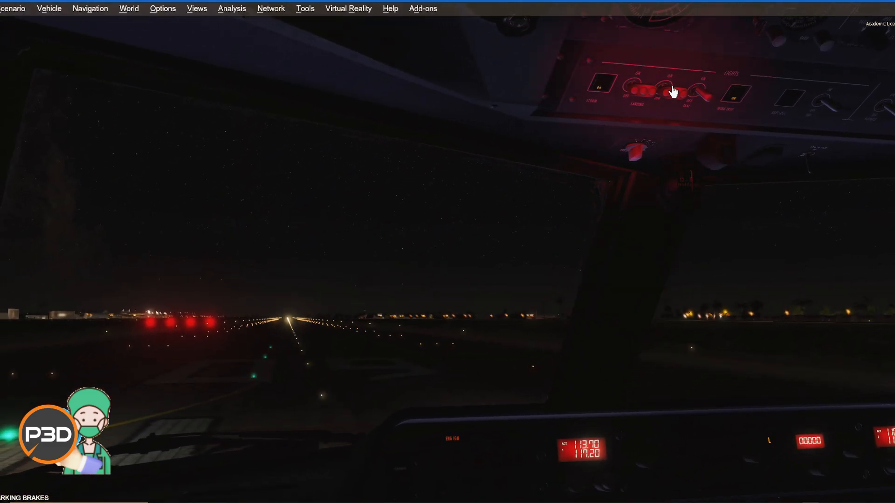
{"action": "left_click", "coordinate": [703, 102]}
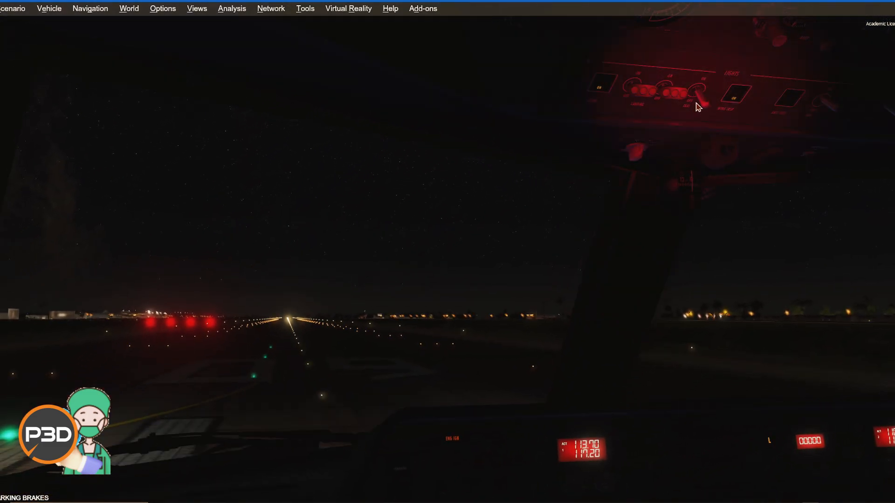
{"action": "left_click", "coordinate": [697, 107]}
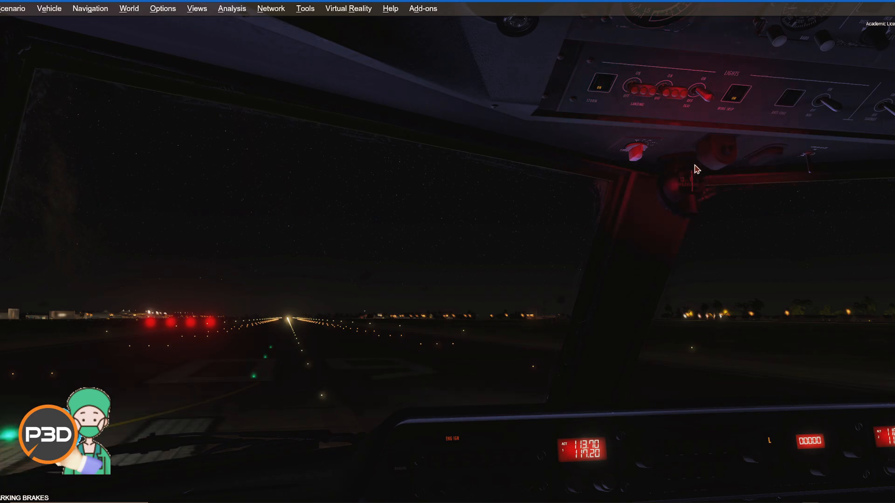
{"action": "key", "text": "a"}
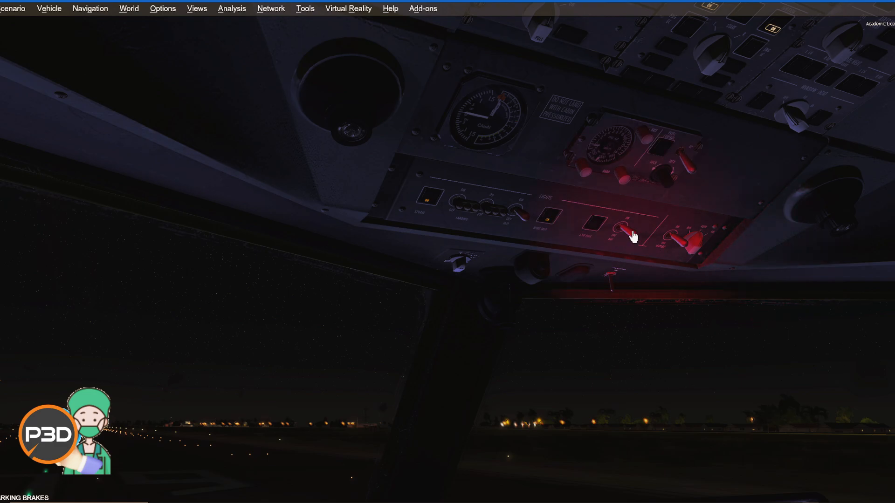
{"action": "key", "text": "a"}
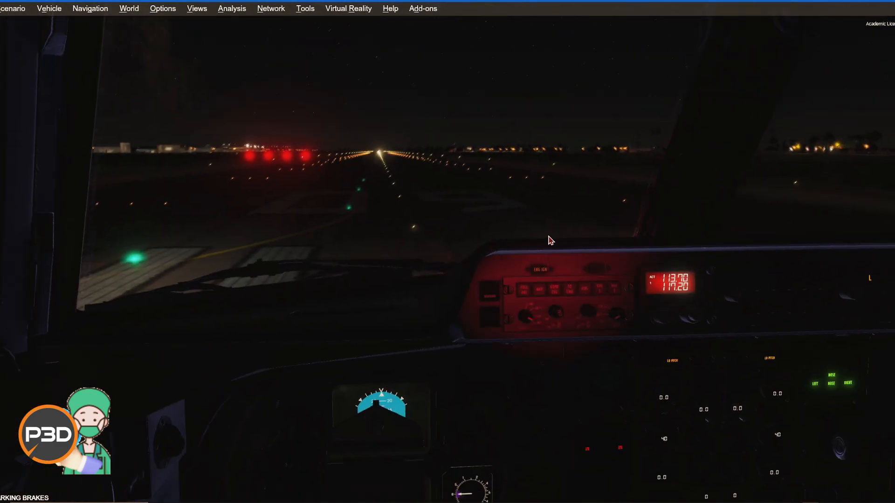
{"action": "key", "text": "a"}
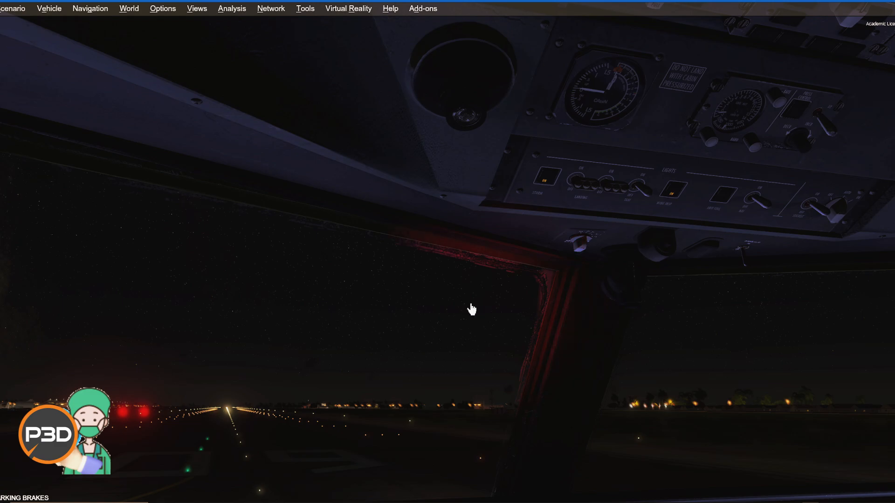
{"action": "key", "text": "s"}
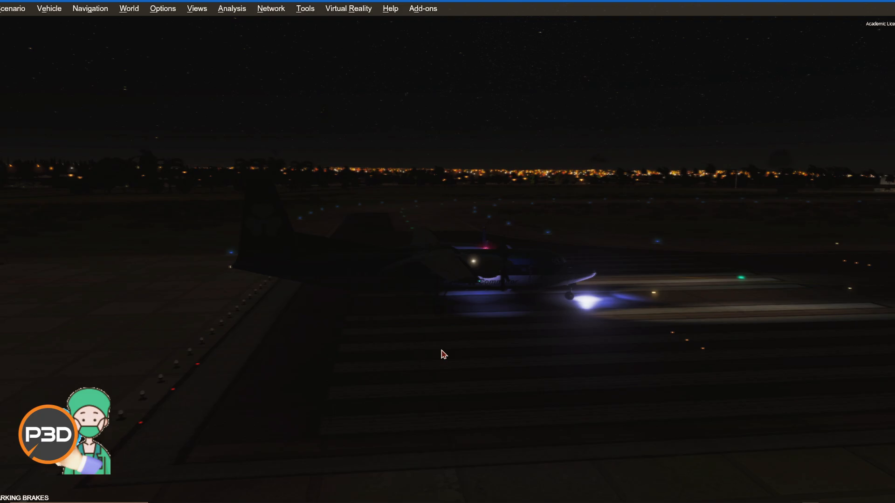
Switch to Visual Studio Code and copy the four fx_3d_landing_light lines from the B350i aircraft.cfg to the end of the F50's lights, numbered from light.15
{"action": "mouse_move", "coordinate": [745, 497]}
{"action": "left_click", "coordinate": [681, 494]}
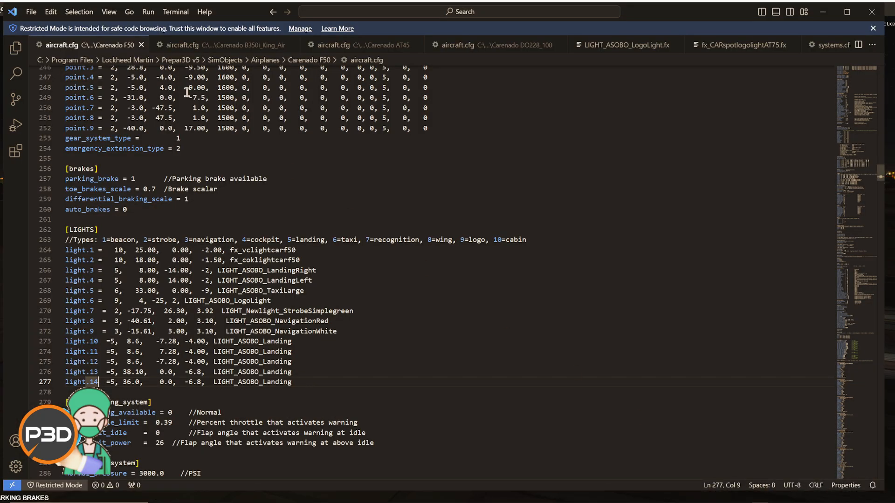
{"action": "left_click", "coordinate": [230, 45]}
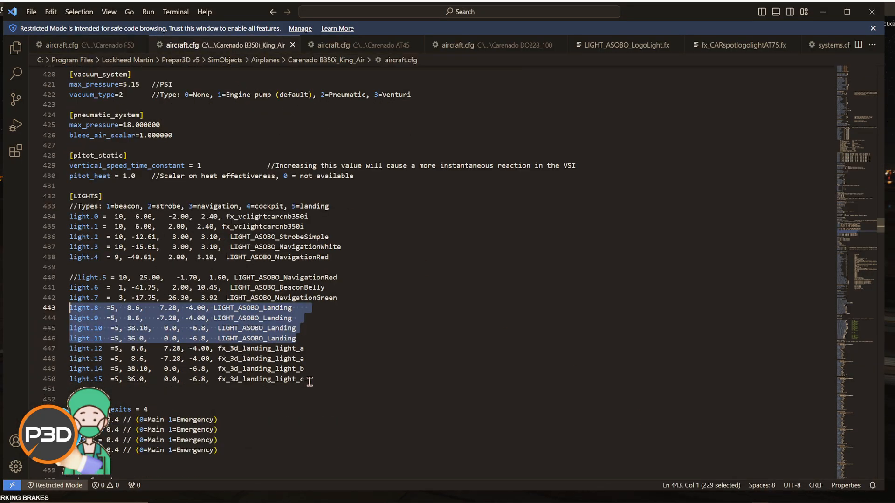
{"action": "left_click_drag", "start_coordinate": [310, 381], "coordinate": [101, 355]}
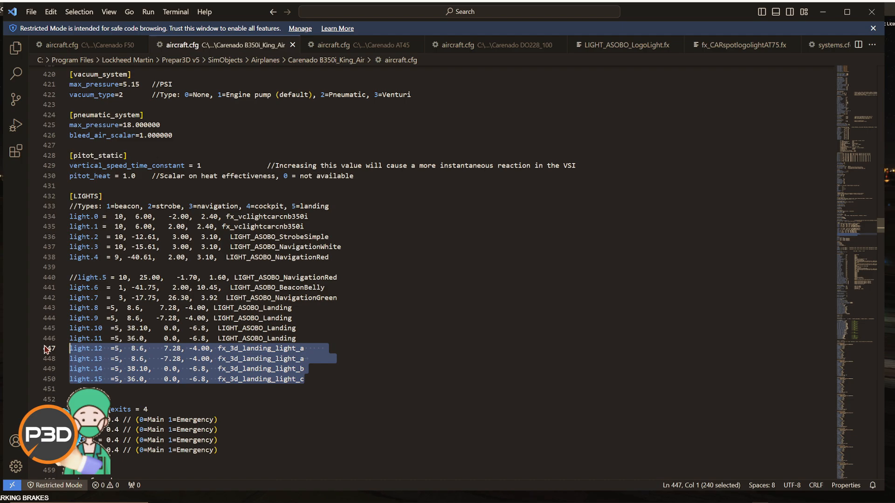
{"action": "left_click", "coordinate": [90, 46]}
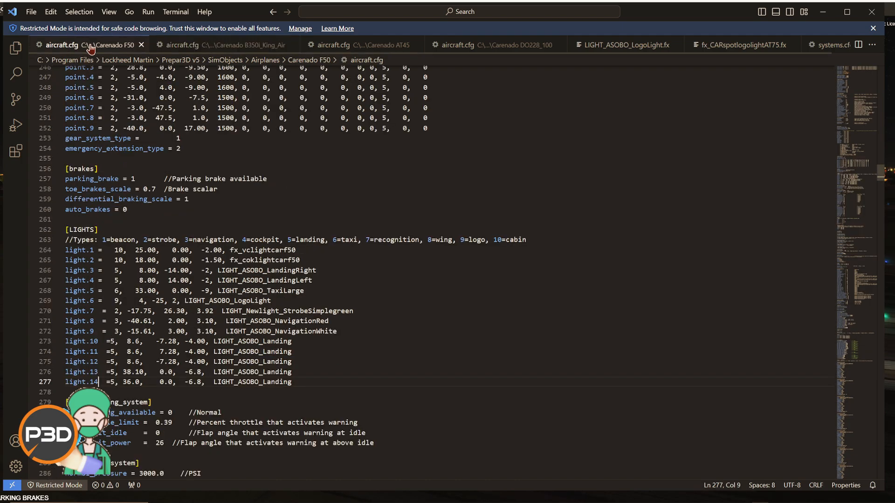
{"action": "type", "text": "light.15  =5, 8.6,    7.28, -4.00, fx_3d_landing_light_a light.16  =5, 8.6,   -7.28, -4.00, fx_3d_landing_light_a light.17  =5, 38.10,   0.0,  -6.8,  fx_3d_landing_light_b light.18  =5, 36.0,    0.0,  -6.8,  fx_3d_landing_light_c"}
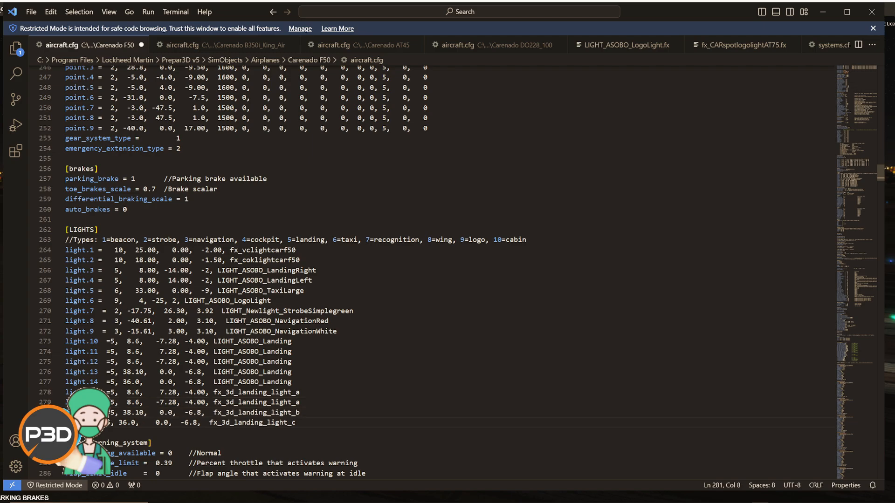
Save the Carenado F50's aircraft.cfg with administrator rights
{"action": "left_click", "coordinate": [33, 16]}
{"action": "left_click", "coordinate": [75, 184]}
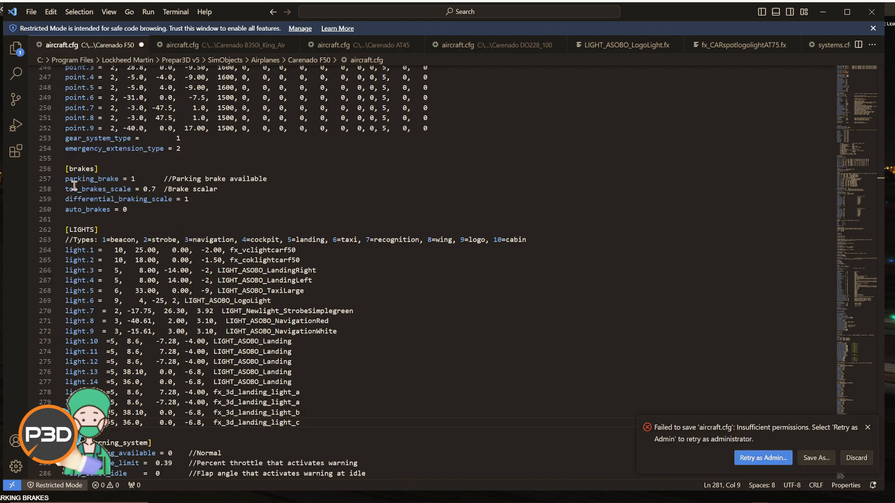
{"action": "left_click", "coordinate": [761, 458]}
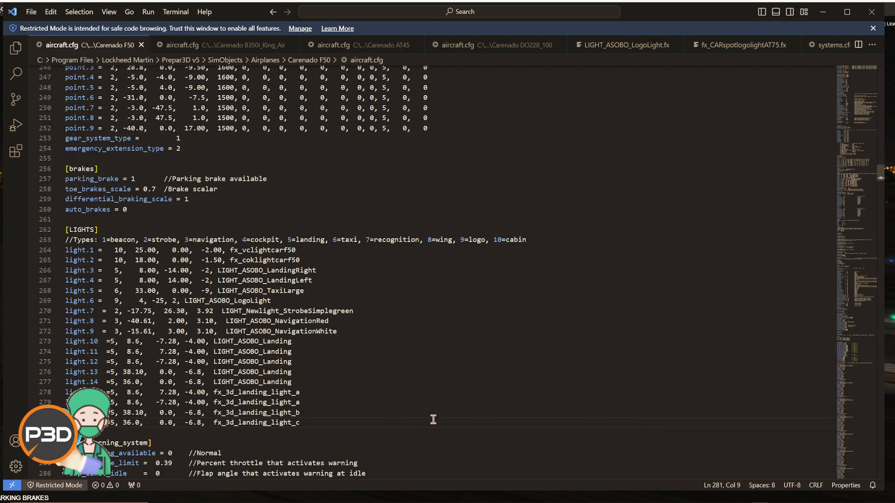
Switch to Prepar3D and load the Carenado DO228 FedEx as the vehicle
{"action": "key", "text": "alt+Tab"}
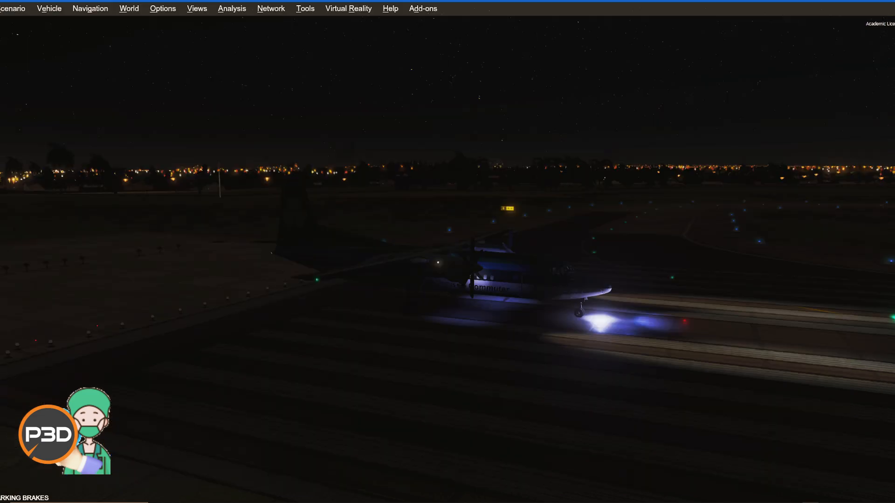
{"action": "left_click", "coordinate": [404, 215]}
{"action": "left_click", "coordinate": [58, 23]}
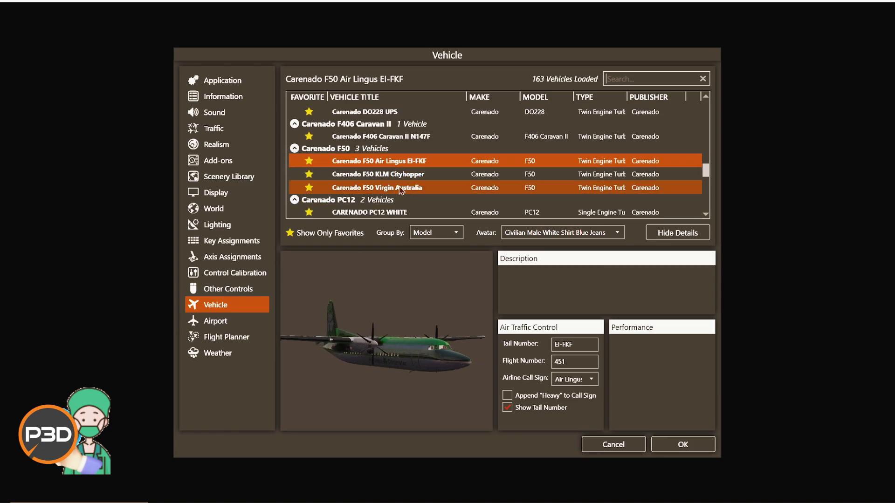
{"action": "scroll", "coordinate": [403, 184], "scroll_direction": "up", "scroll_amount": 3}
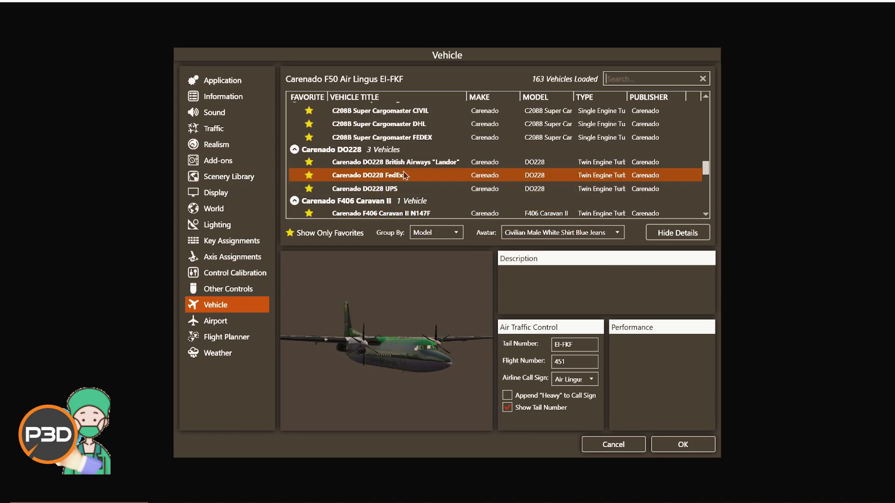
{"action": "left_click", "coordinate": [405, 175]}
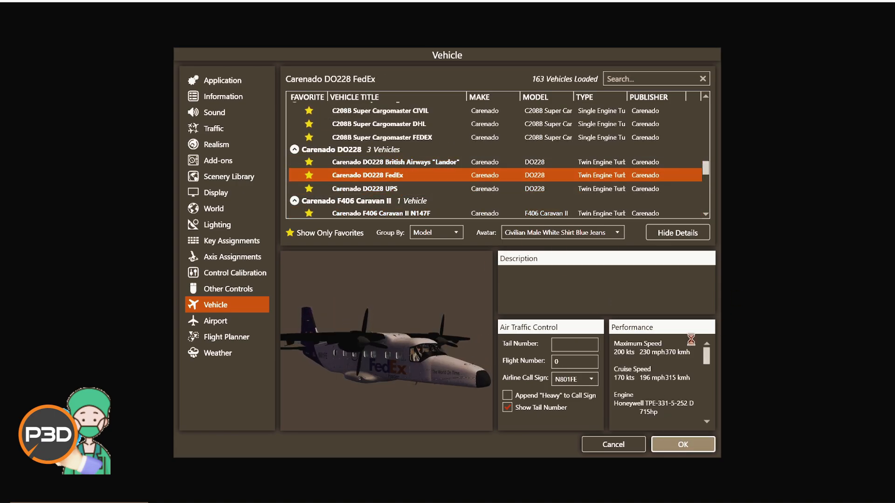
{"action": "key", "text": "Return"}
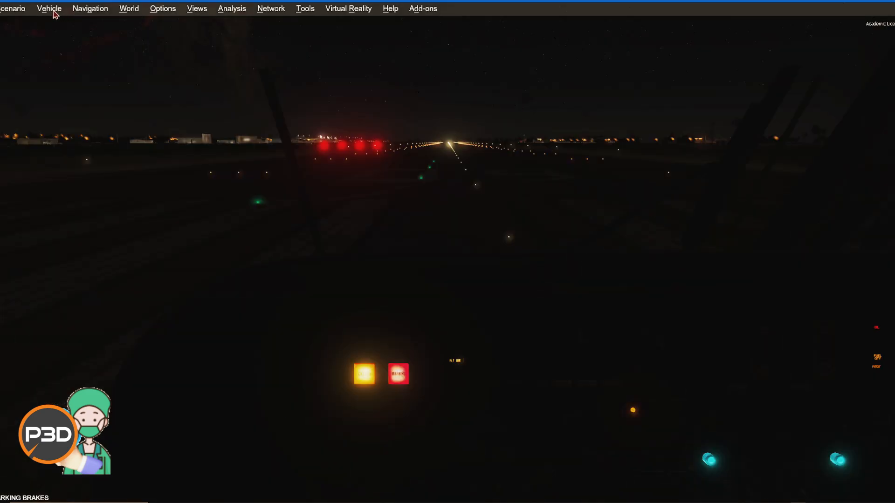
Change the DO228's cockpit view to the outside Spot view
{"action": "right_click", "coordinate": [269, 97]}
{"action": "left_click", "coordinate": [394, 119]}
{"action": "right_click", "coordinate": [359, 119]}
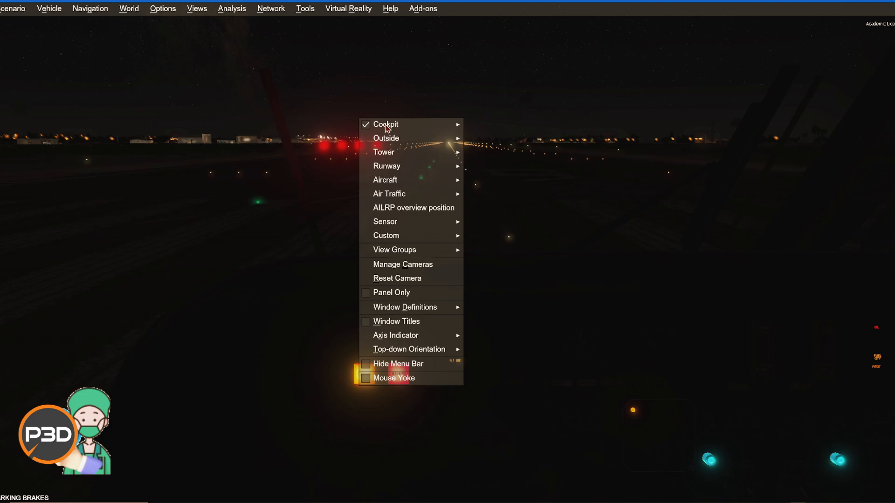
{"action": "mouse_move", "coordinate": [443, 138]}
{"action": "left_click", "coordinate": [476, 139]}
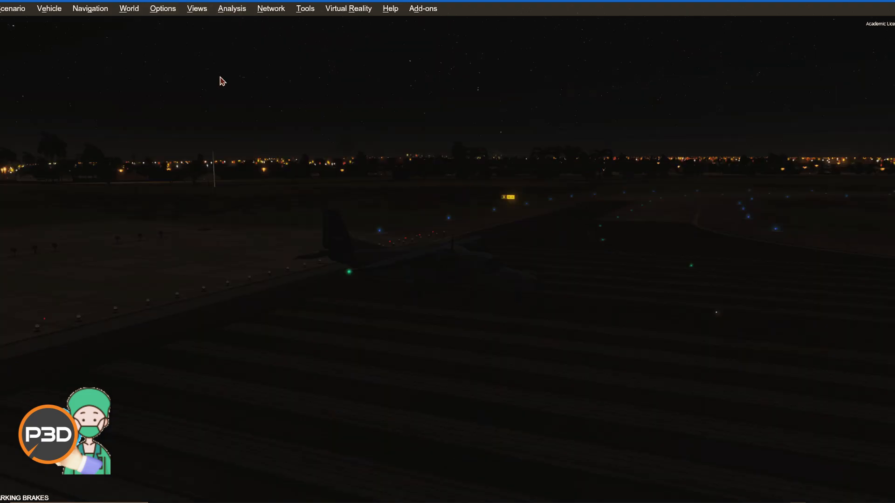
Load the Carenado F50 again as the vehicle
{"action": "left_click", "coordinate": [59, 13]}
{"action": "left_click", "coordinate": [51, 21]}
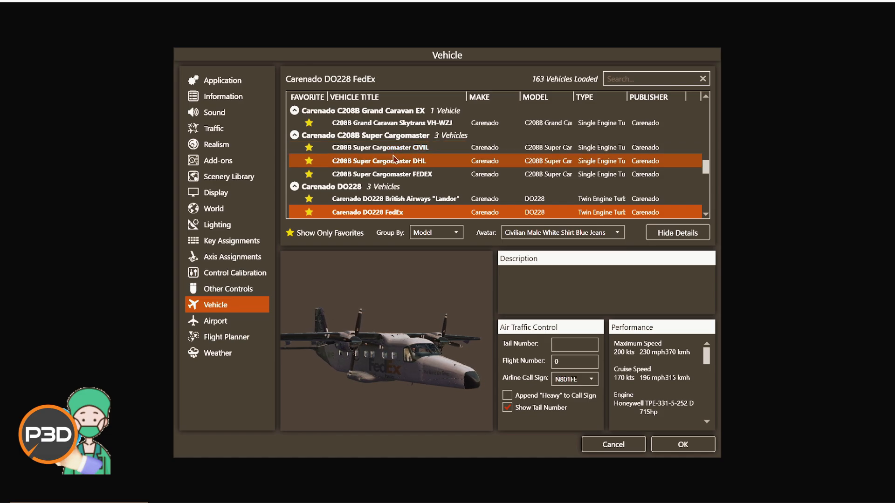
{"action": "scroll", "coordinate": [395, 163], "scroll_direction": "down", "scroll_amount": 2}
{"action": "left_click", "coordinate": [388, 178]}
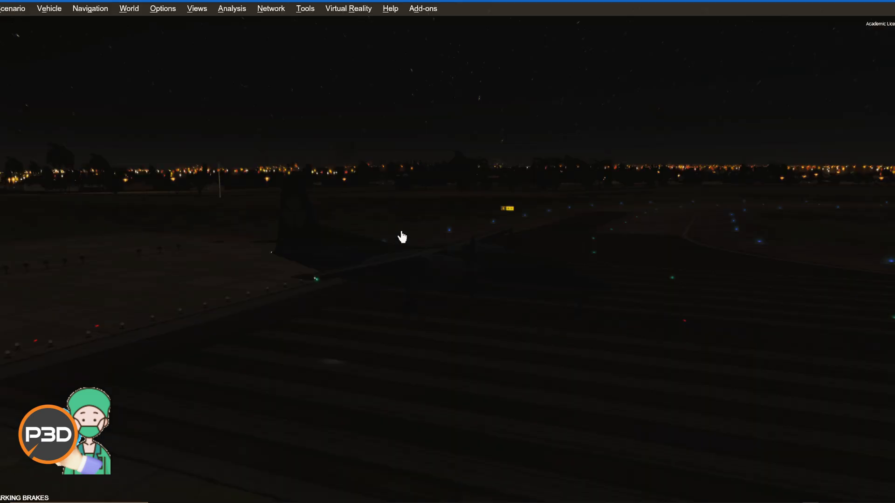
Switch on the unlit exterior light button on the F50's overhead panel and toggle the instrument panel lighting from the centre pedestal
{"action": "middle_click", "coordinate": [556, 235]}
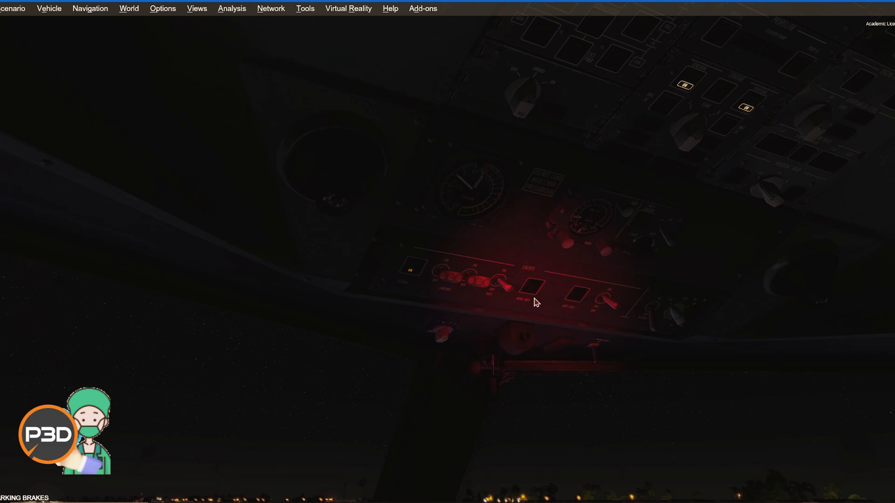
{"action": "left_click", "coordinate": [535, 299]}
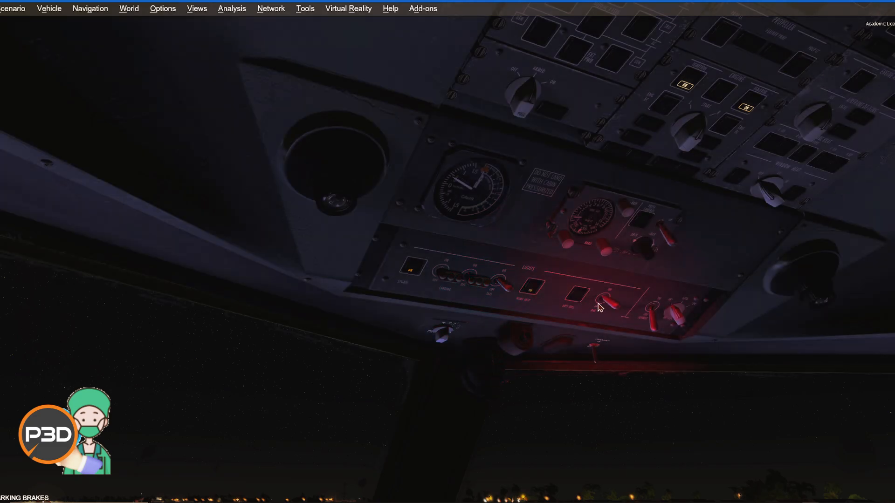
{"action": "middle_click", "coordinate": [684, 321]}
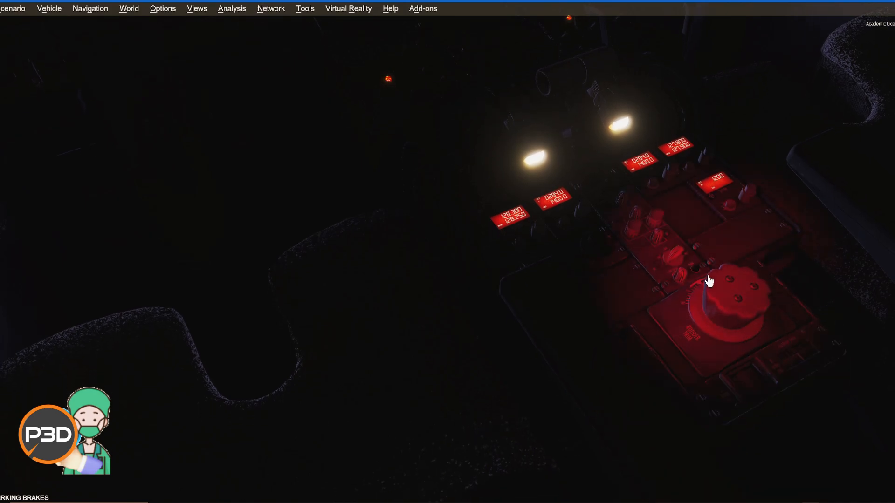
{"action": "left_click", "coordinate": [685, 274]}
{"action": "left_click", "coordinate": [682, 281]}
{"action": "middle_click", "coordinate": [673, 279]}
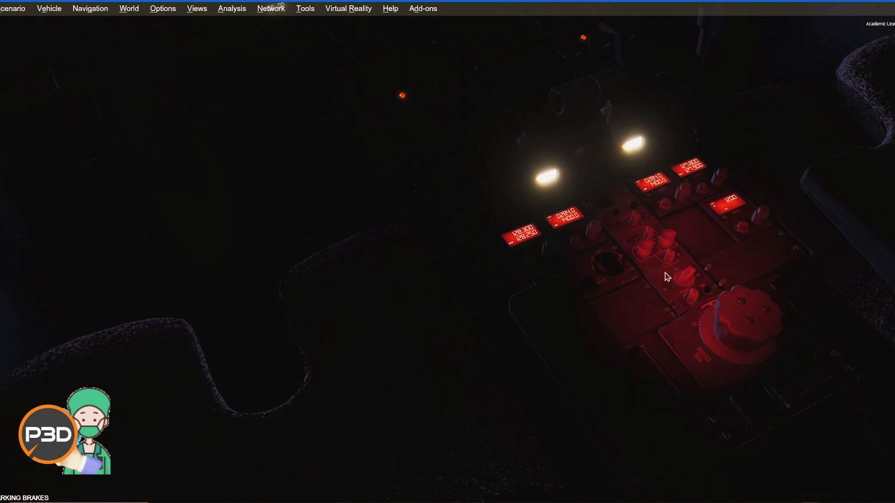
{"action": "middle_click", "coordinate": [623, 243]}
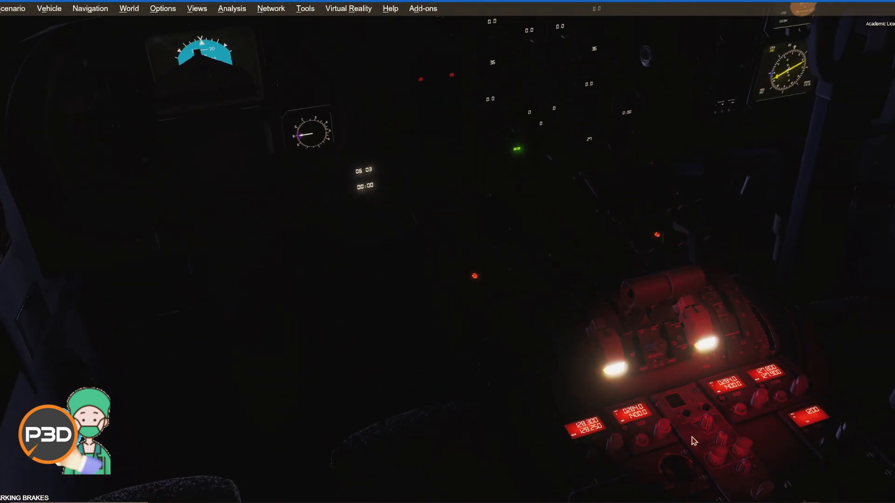
{"action": "left_click", "coordinate": [736, 463]}
{"action": "middle_click", "coordinate": [701, 443]}
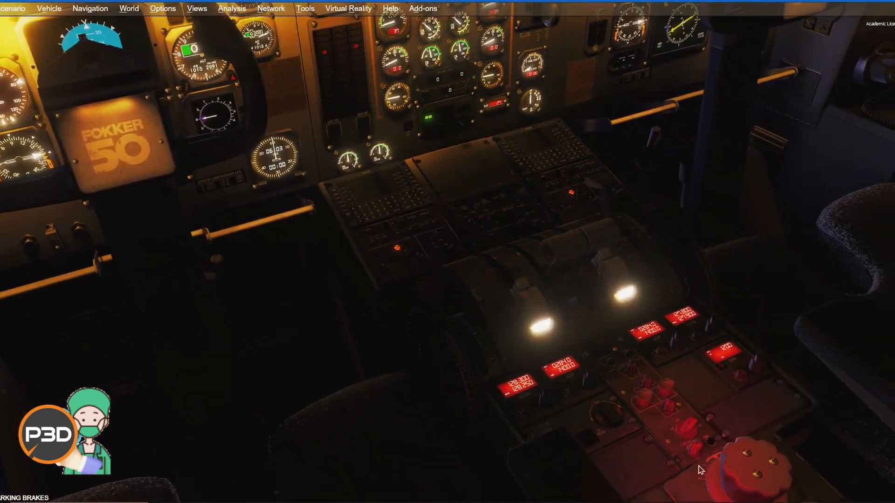
{"action": "left_click", "coordinate": [690, 443]}
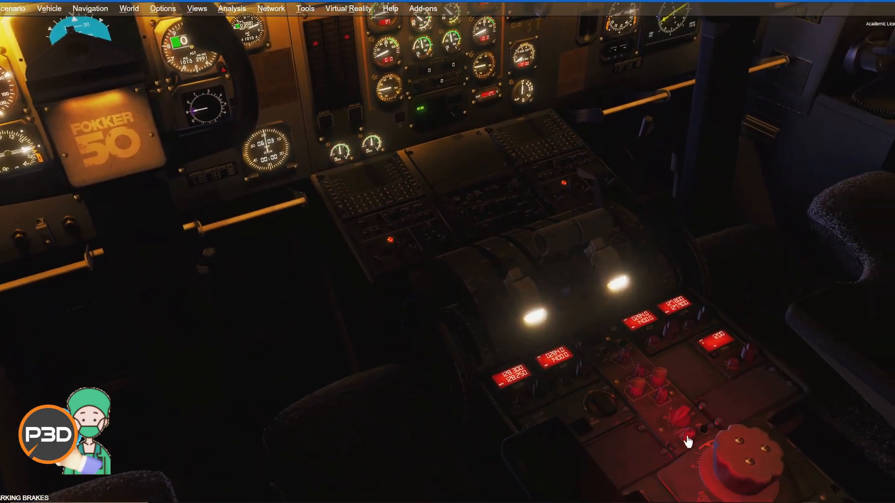
Examine the F50's landing lights in the outside Spot view from both sides and their glow on the runway from the cockpit
{"action": "middle_click", "coordinate": [535, 200]}
{"action": "right_click", "coordinate": [515, 159]}
{"action": "mouse_move", "coordinate": [609, 180]}
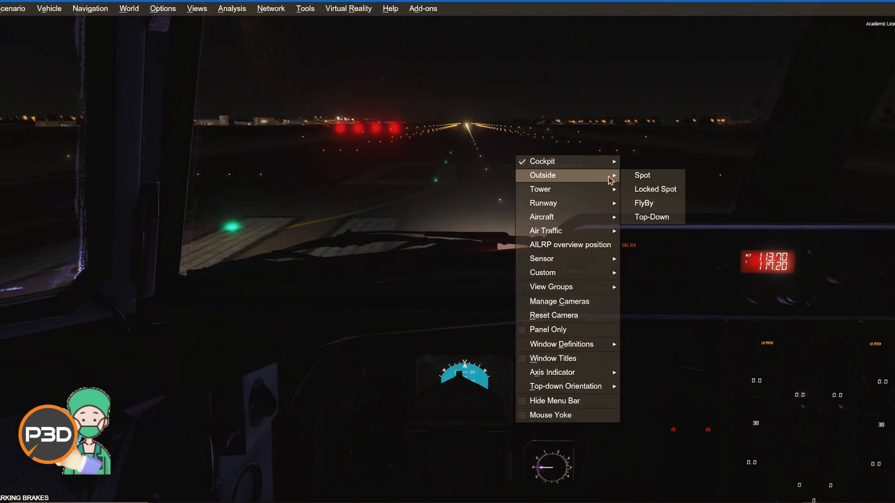
{"action": "left_click", "coordinate": [639, 180]}
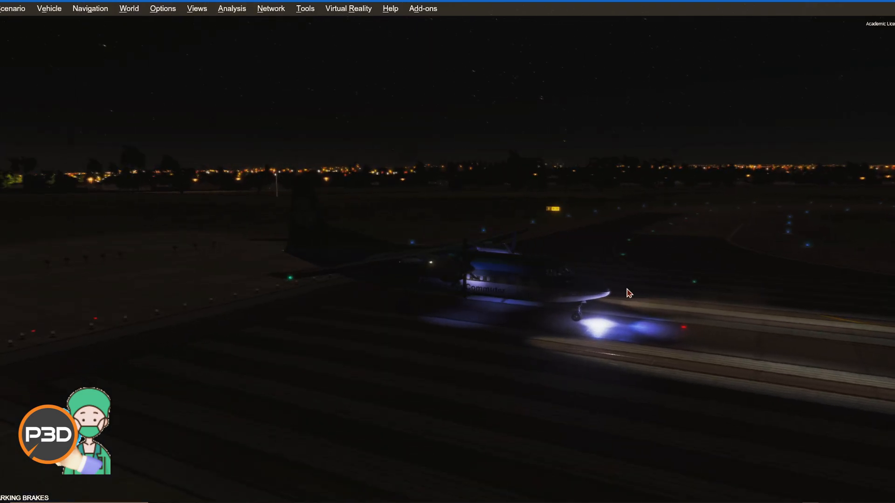
{"action": "left_click_drag", "start_coordinate": [637, 319], "coordinate": [477, 318]}
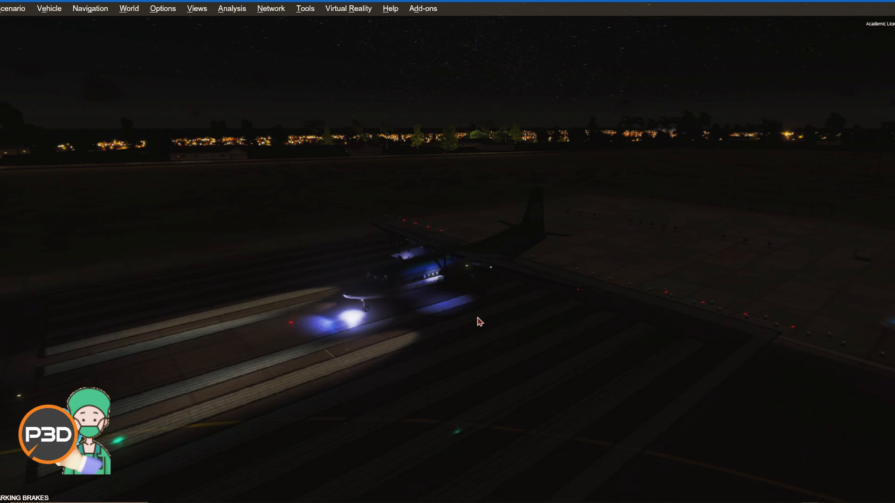
{"action": "left_click_drag", "start_coordinate": [315, 283], "coordinate": [299, 265]}
{"action": "key", "text": "s"}
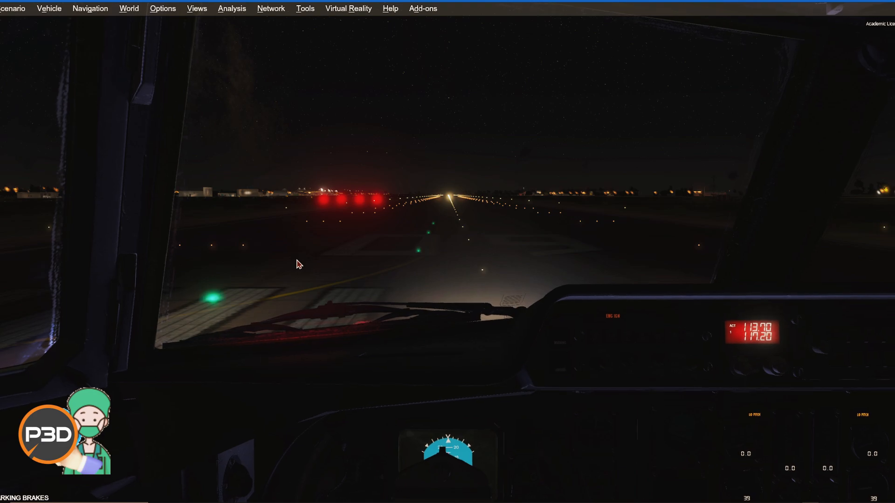
{"action": "key", "text": "shift+Return"}
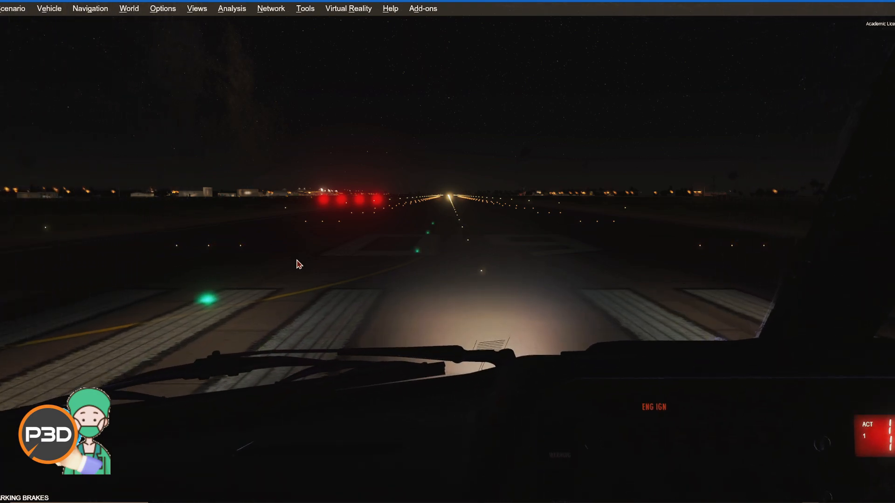
Toggle the two landing light switches and the switch beside them on the overhead LIGHTS panel to compare their glow on the runway
{"action": "key", "text": "shift+KP_6"}
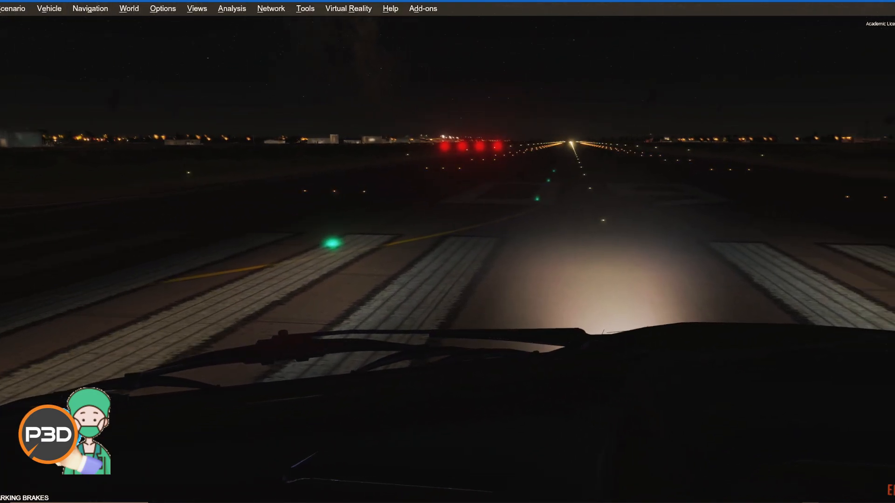
{"action": "key", "text": "space"}
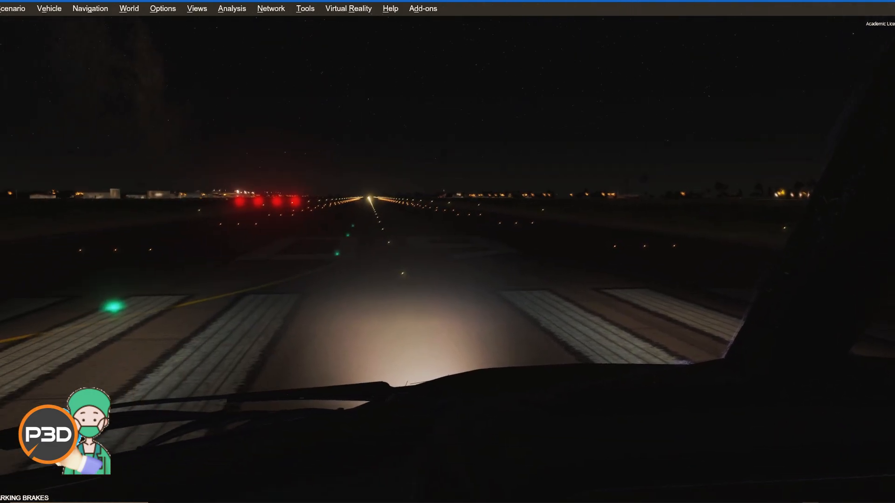
{"action": "key", "text": "ctrl+Return"}
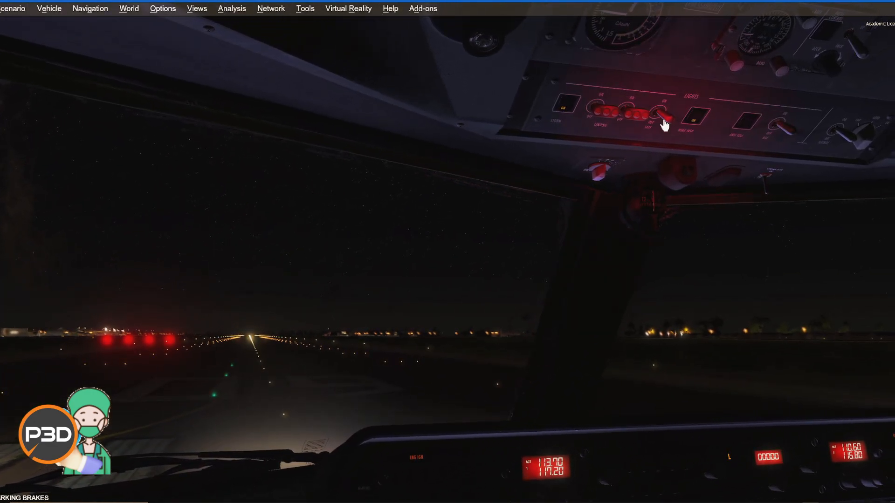
{"action": "left_click", "coordinate": [665, 123]}
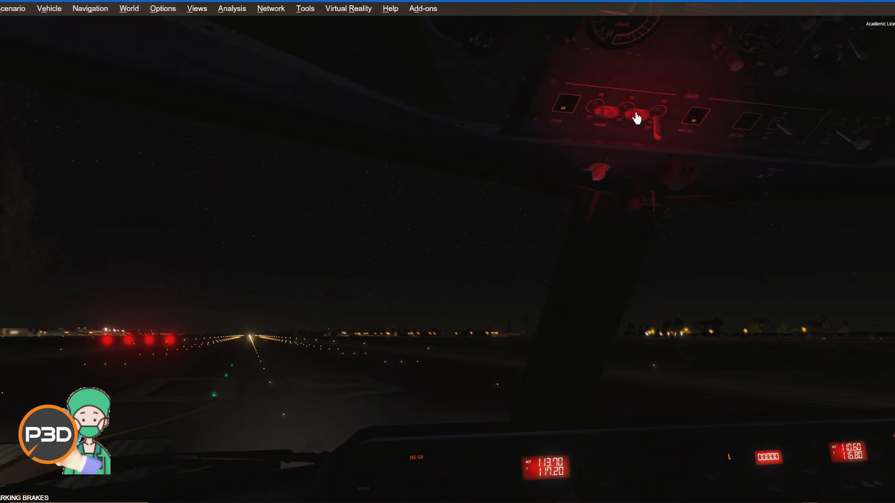
{"action": "left_click", "coordinate": [636, 119]}
{"action": "left_click", "coordinate": [658, 140]}
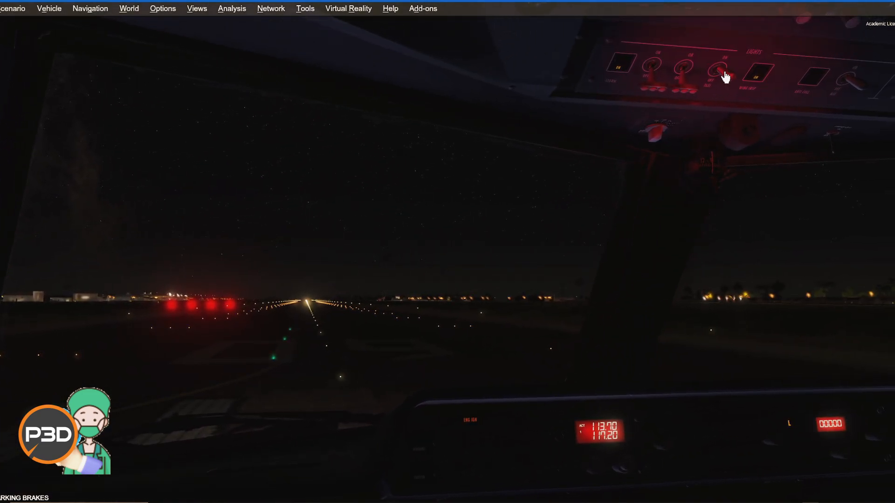
{"action": "left_click", "coordinate": [724, 78]}
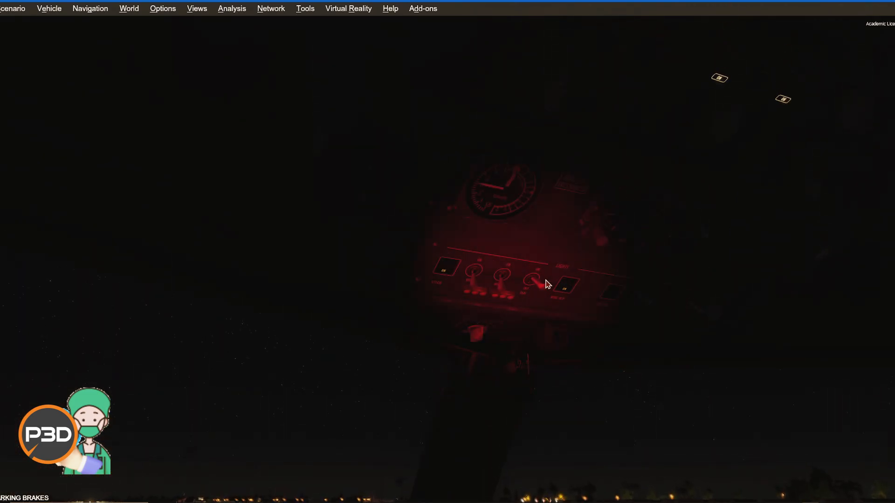
{"action": "left_click", "coordinate": [546, 286]}
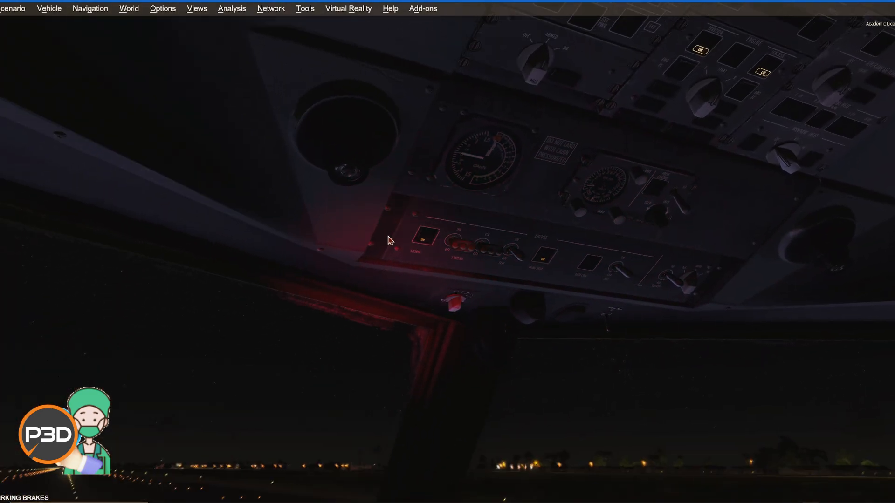
Change the F50's cockpit view to the outside Spot view
{"action": "right_click", "coordinate": [444, 188]}
{"action": "mouse_move", "coordinate": [524, 204]}
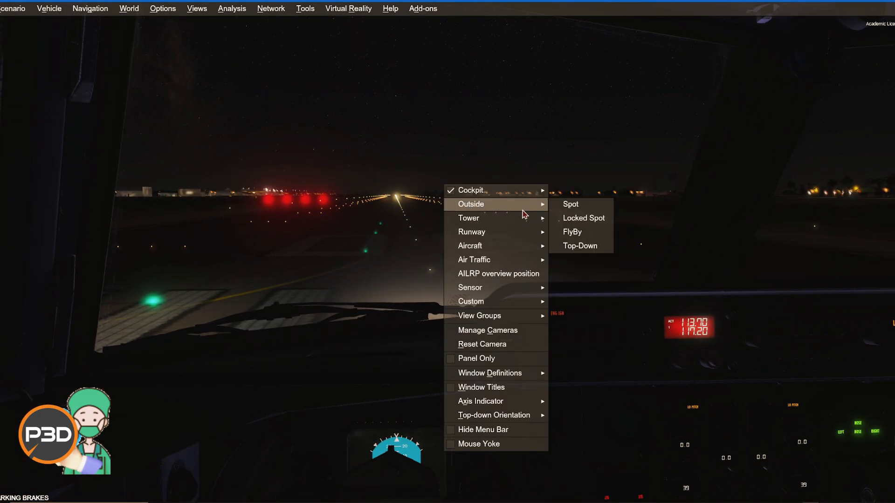
{"action": "left_click", "coordinate": [568, 203]}
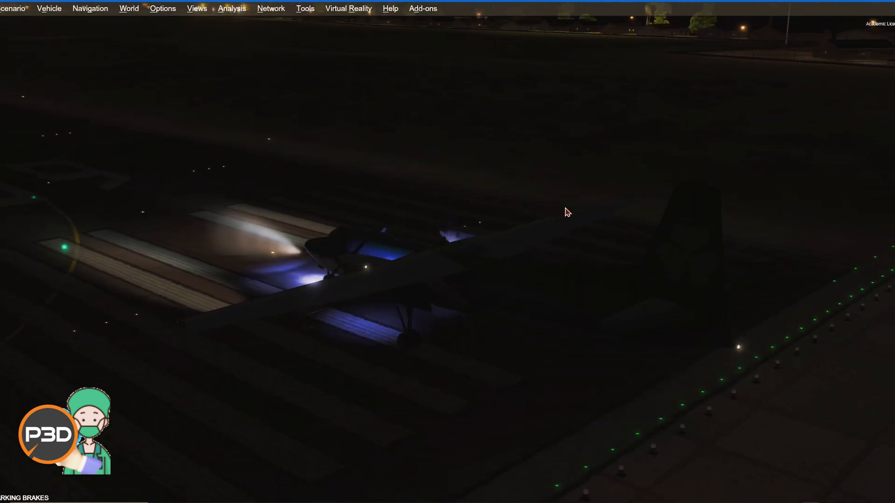